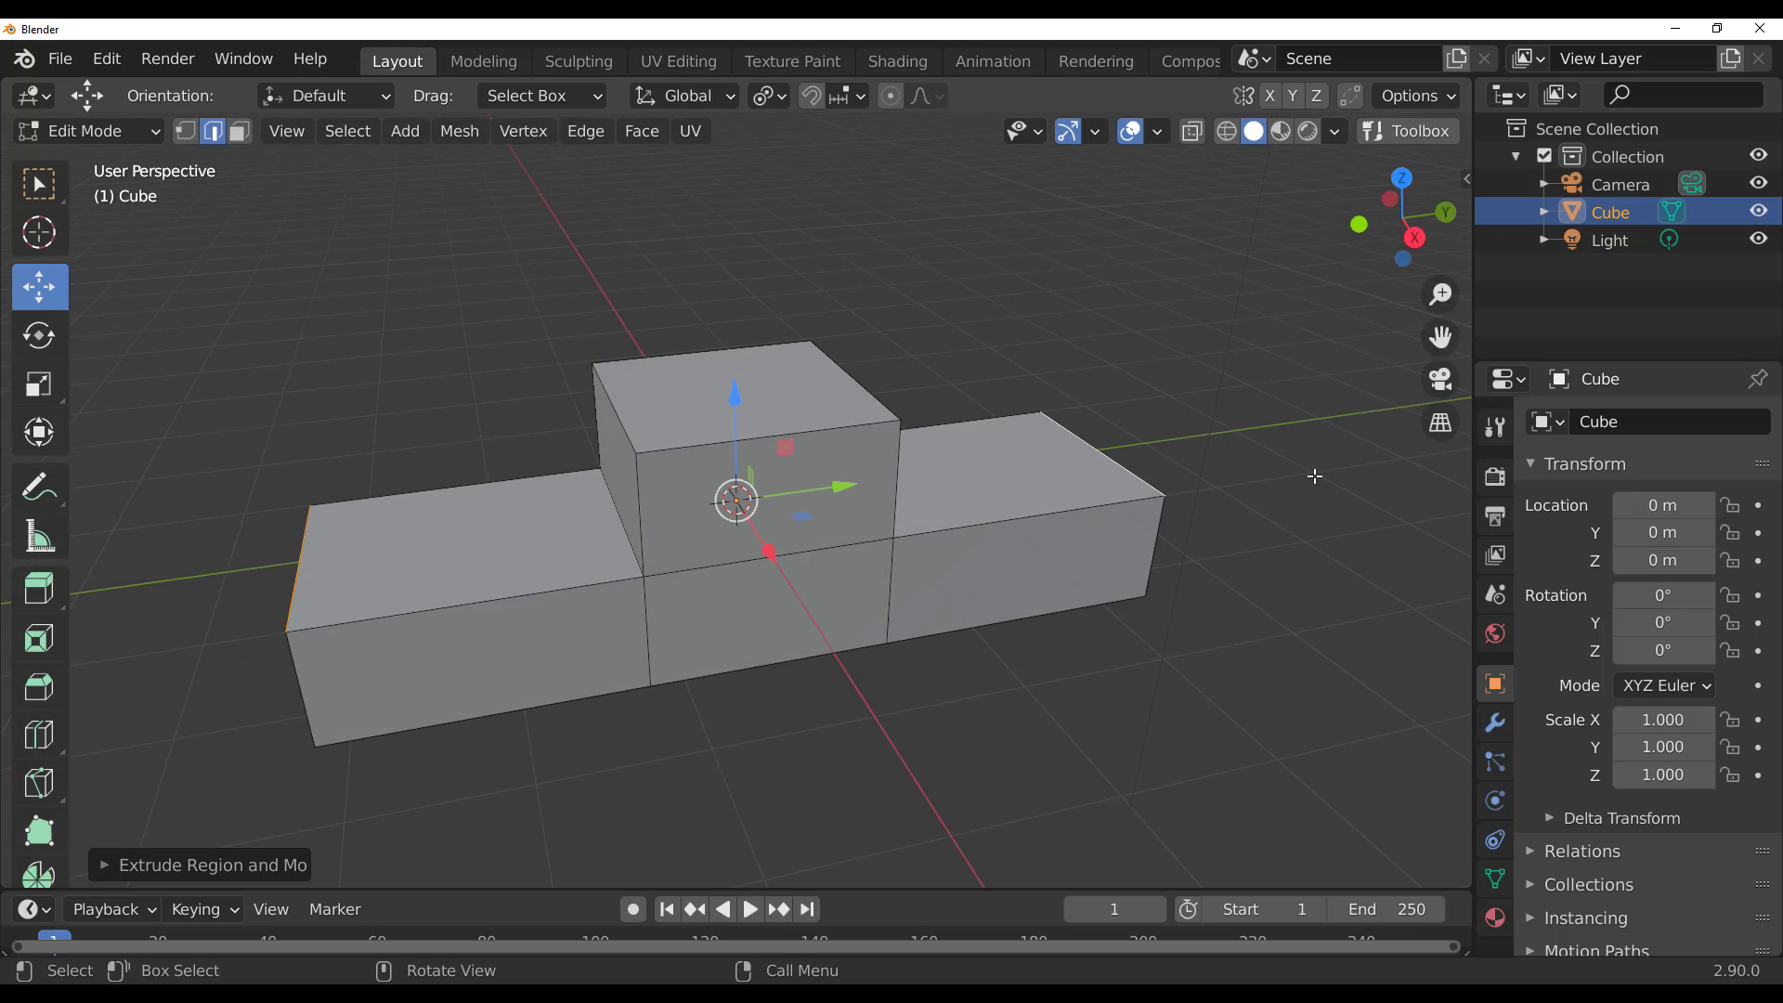
key("e")
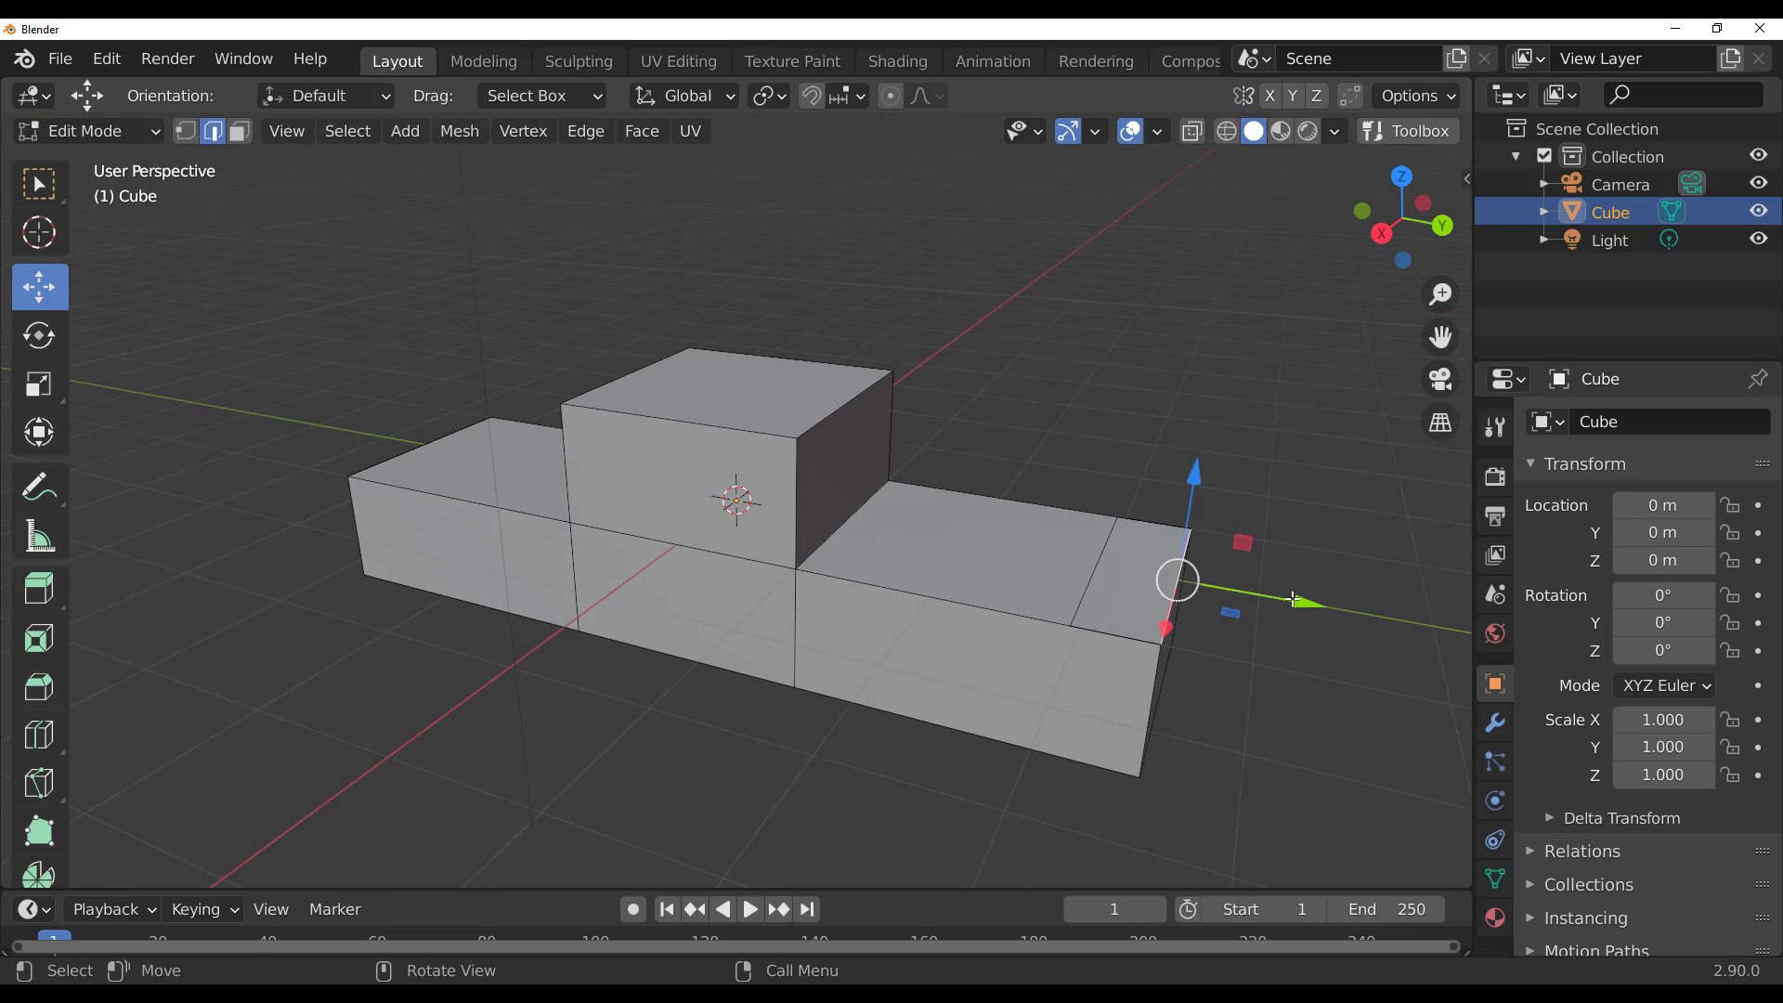
Step: Extrude the cube's end faces along Y and delete vertices to slope the truck's ends
left_click(1229, 597)
key("x")
left_click(399, 553)
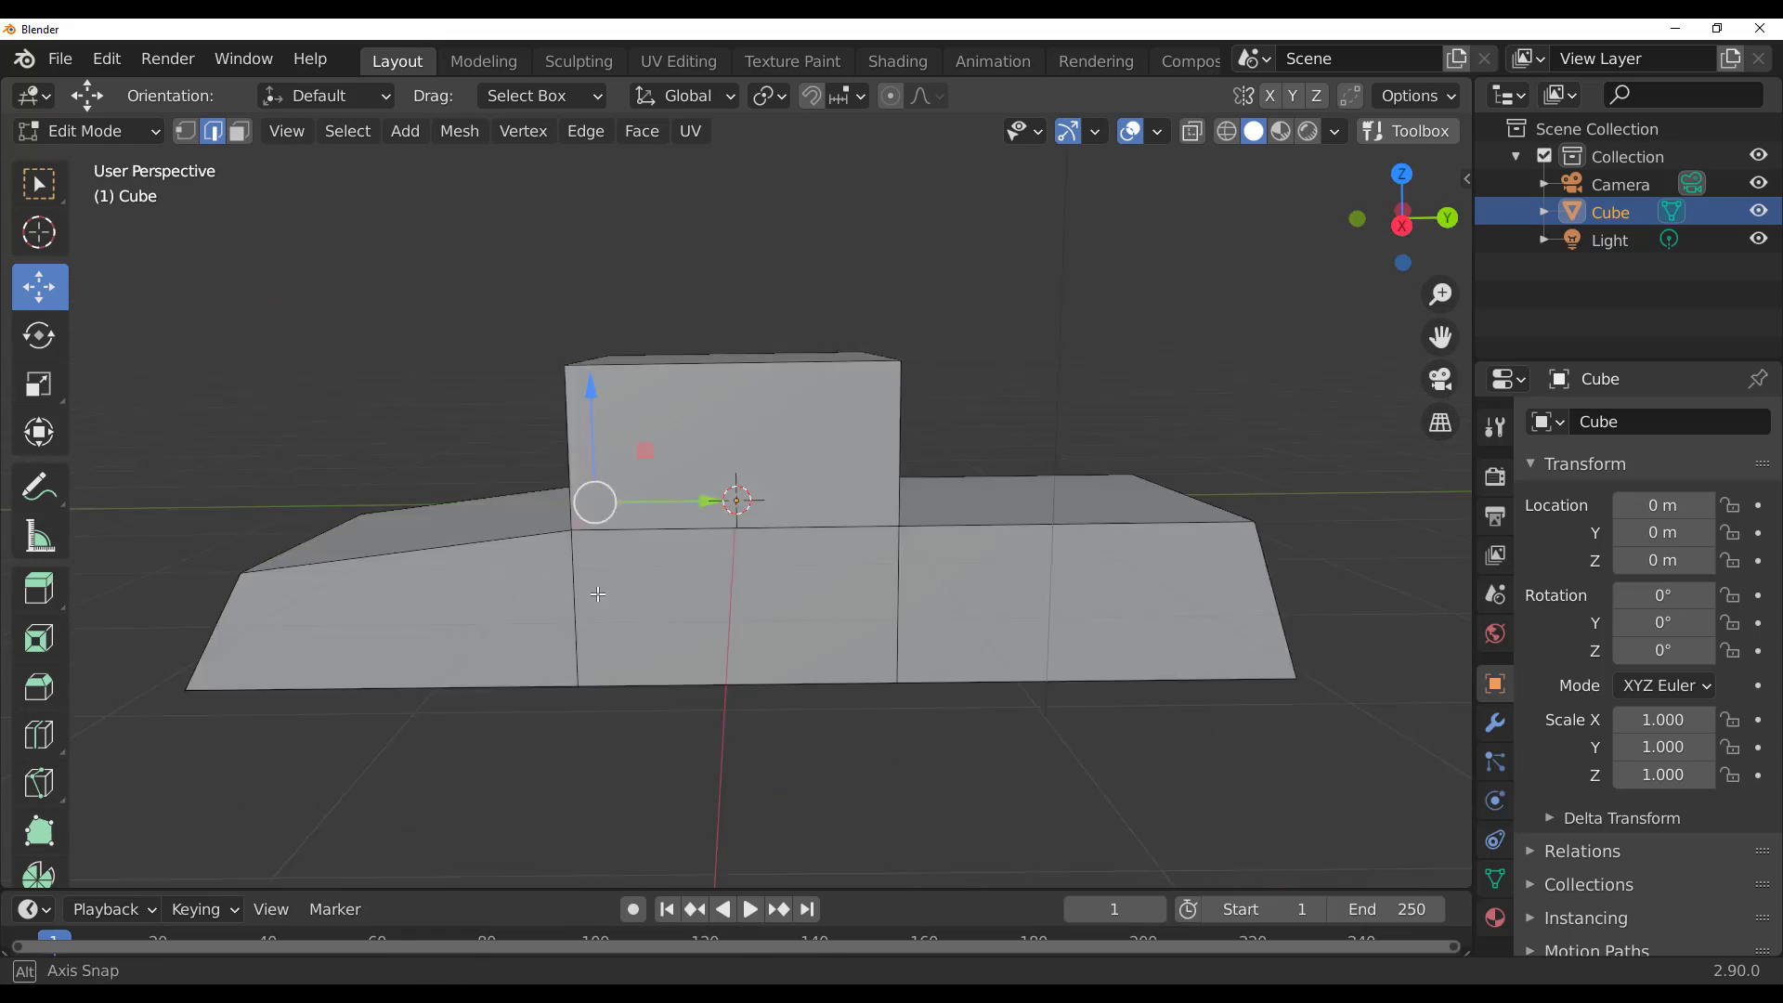
Step: Inset the top face and extrude it to form a recessed truck bed
middle_click_drag(664, 500, 1021, 668)
key("3")
left_click(1022, 660)
key("i")
left_click(1064, 686)
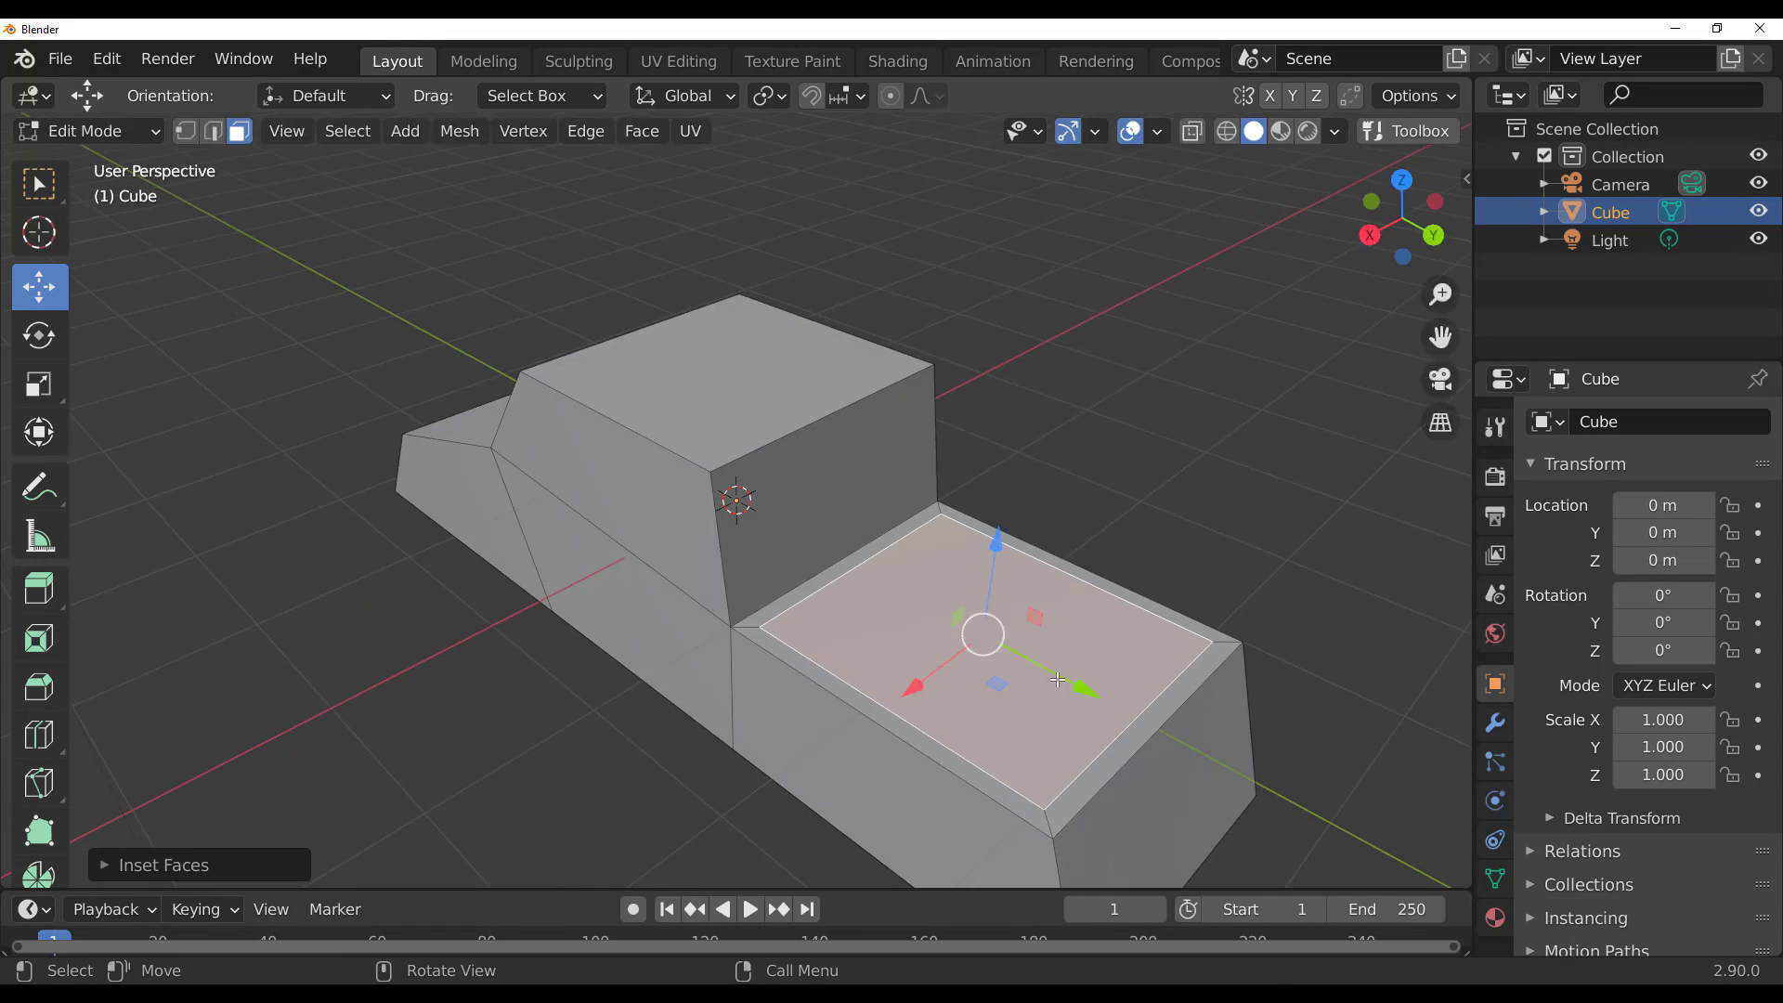
key("e")
left_click(907, 521)
Step: In Object Mode, add a cylinder and rotate it on the Y axis
key("Tab")
scroll(613, 672, "down", 5)
key("shift+a")
scroll(860, 721, "up", 5)
double_click(1662, 622)
type("29d")
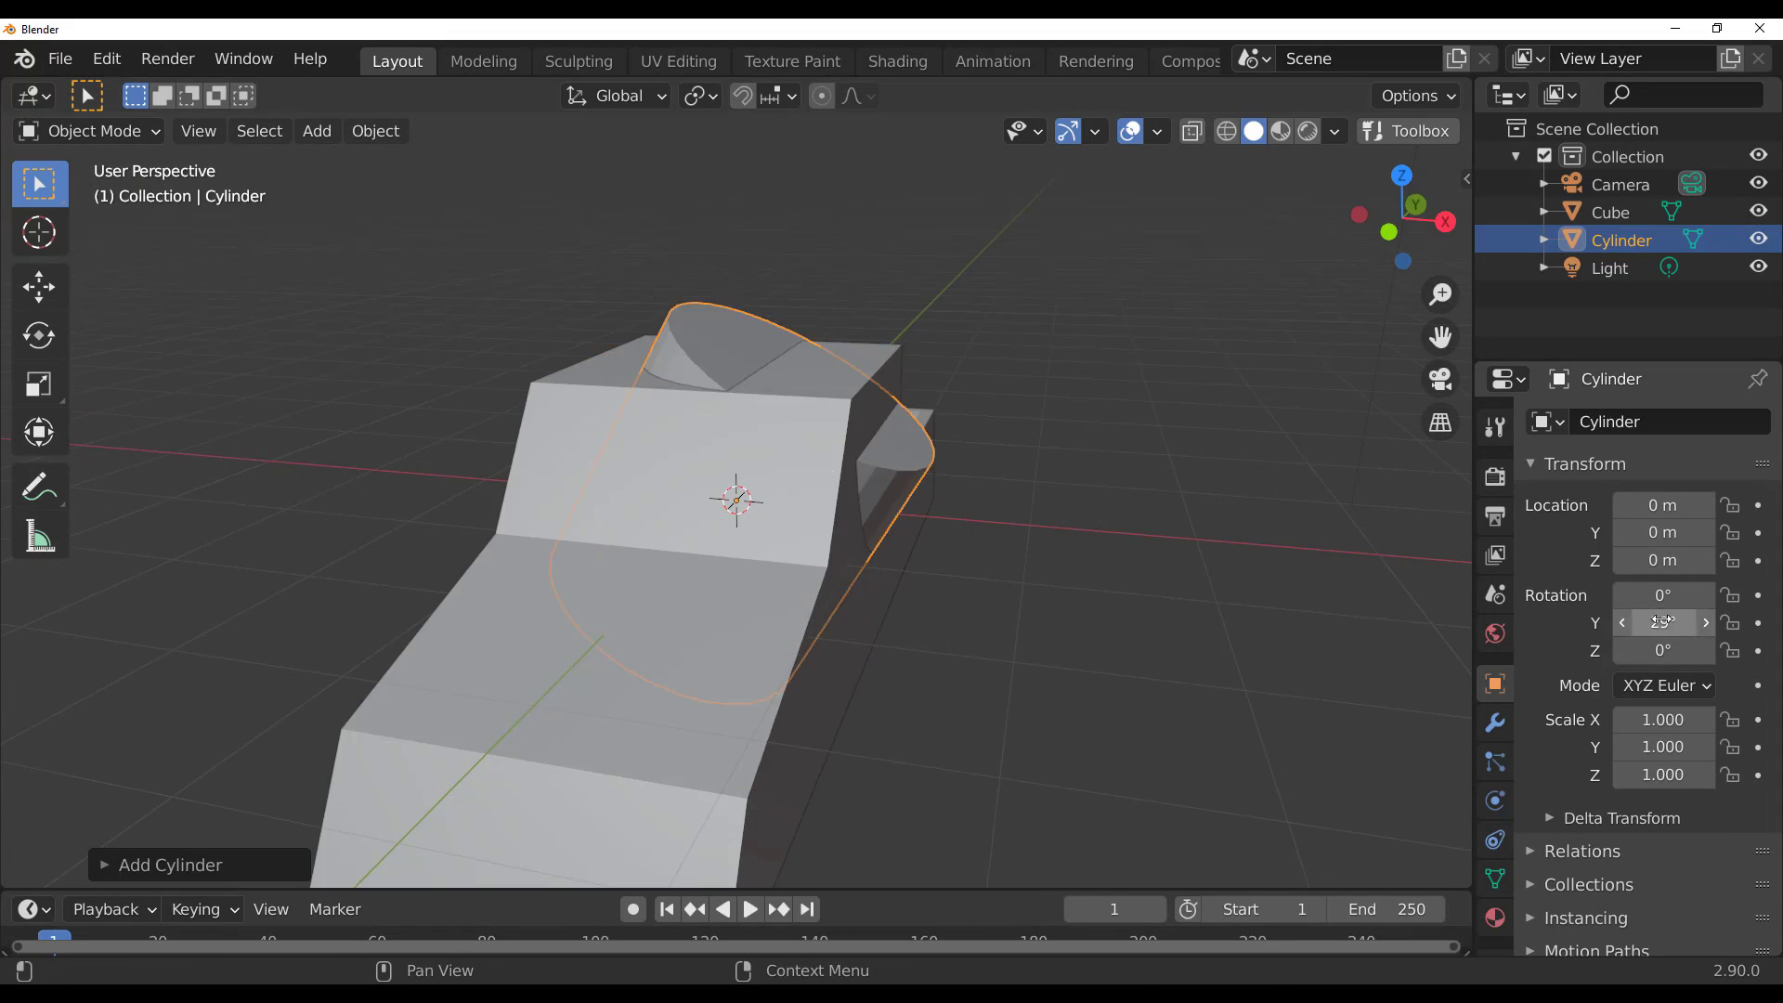
key("Return")
Step: Move the cylinder beside the body as a wheel and duplicate it for a second wheel
scroll(734, 501, "down", 3)
left_click(38, 286)
left_click_drag(734, 558, 789, 603)
middle_click_drag(697, 604, 724, 651)
key("shift+d")
left_click(587, 665)
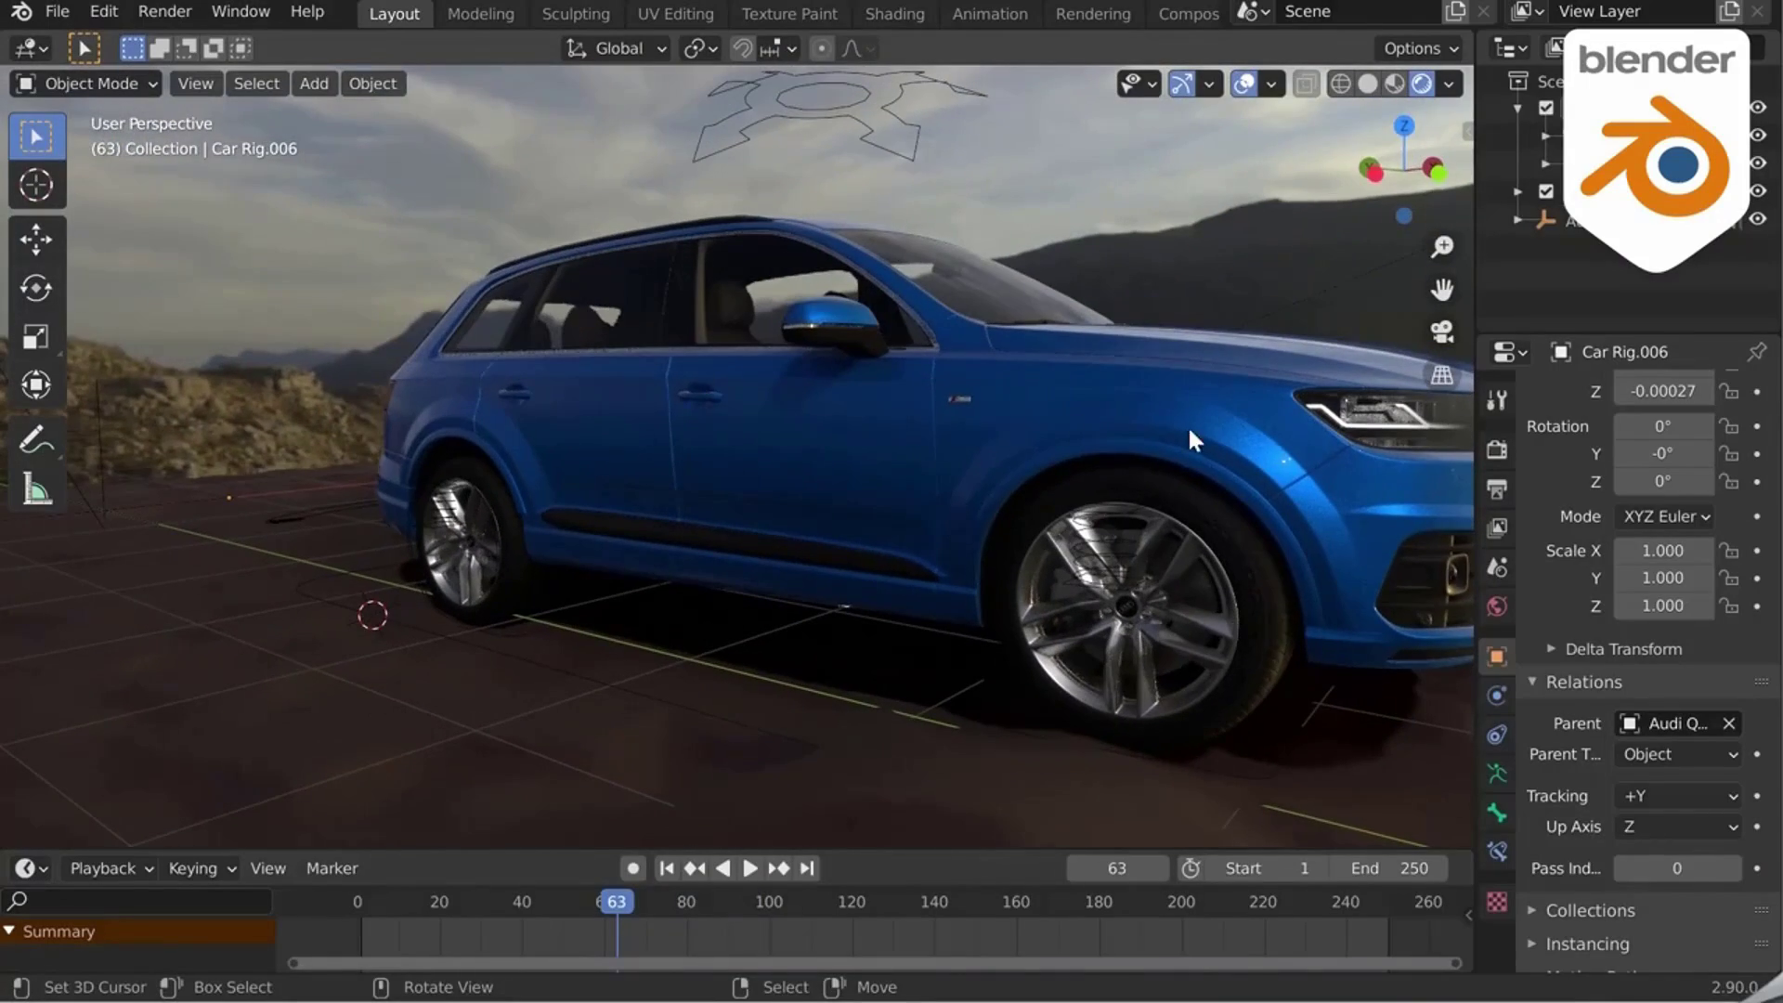
Step: Orbit to a closer side view of the rigged Audi in the finished terrain scene
middle_click_drag(1188, 426, 874, 498)
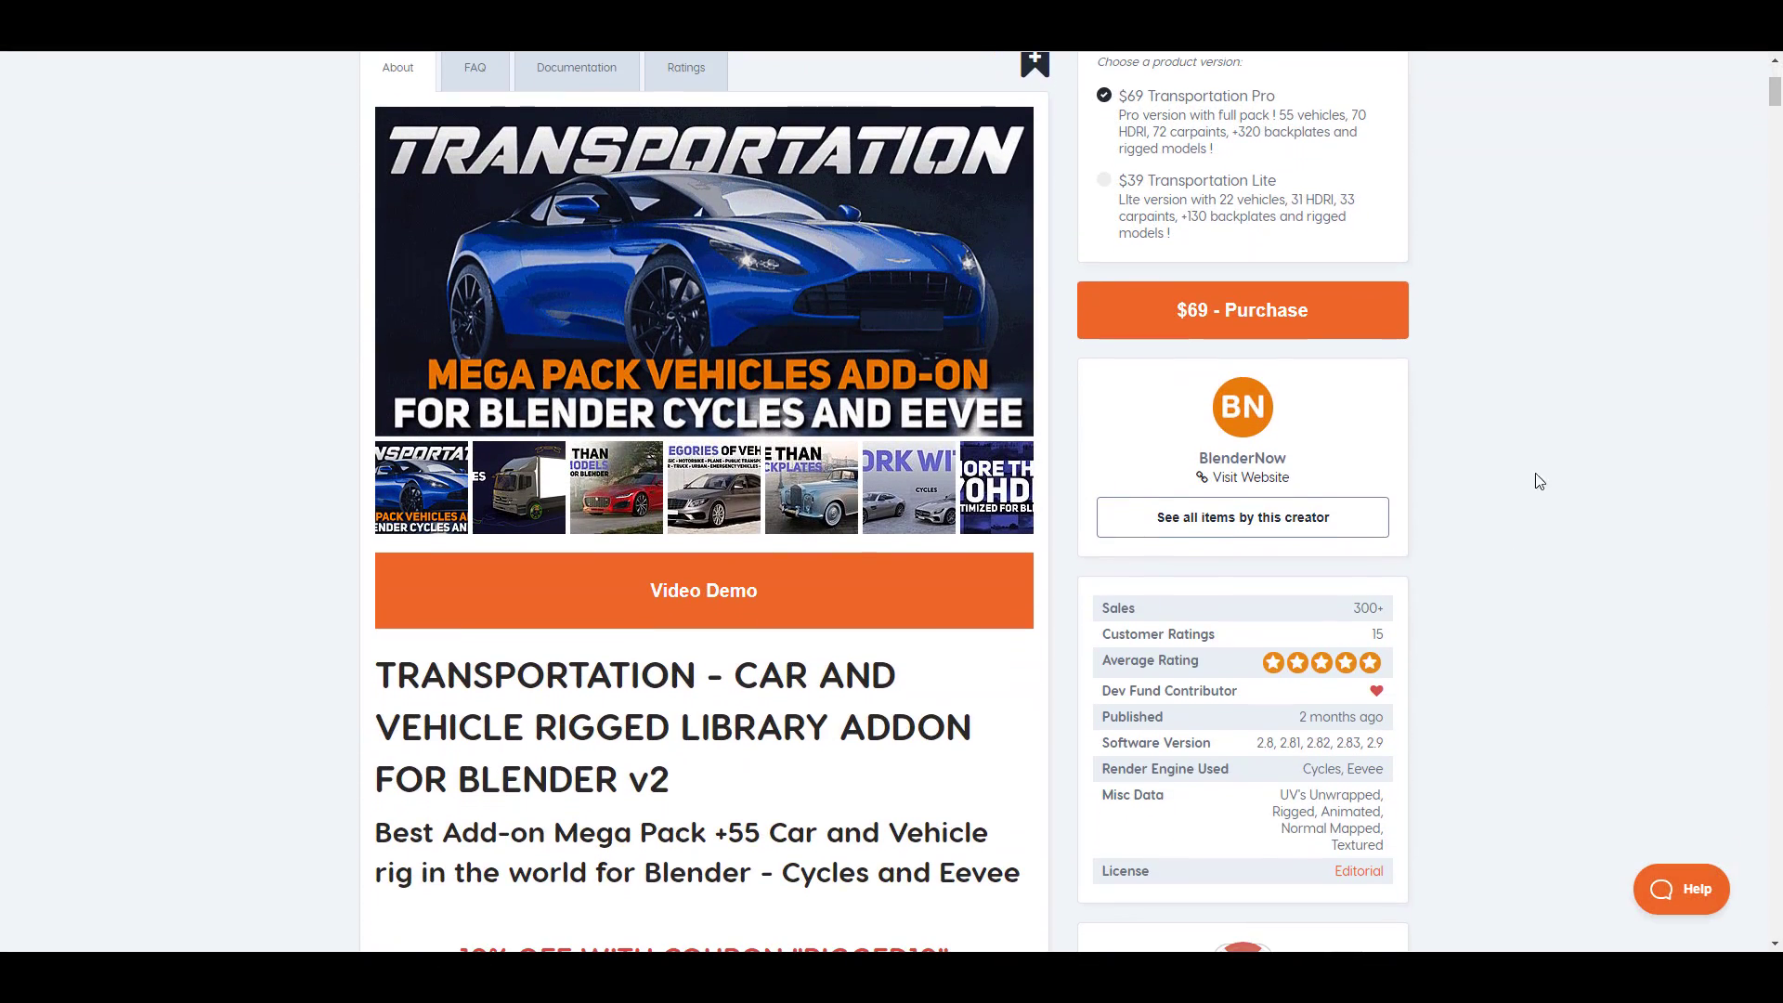
Step: Scroll the Transportation product page down to the description and the RIGGED10 coupon
scroll(1531, 480, "down", 2)
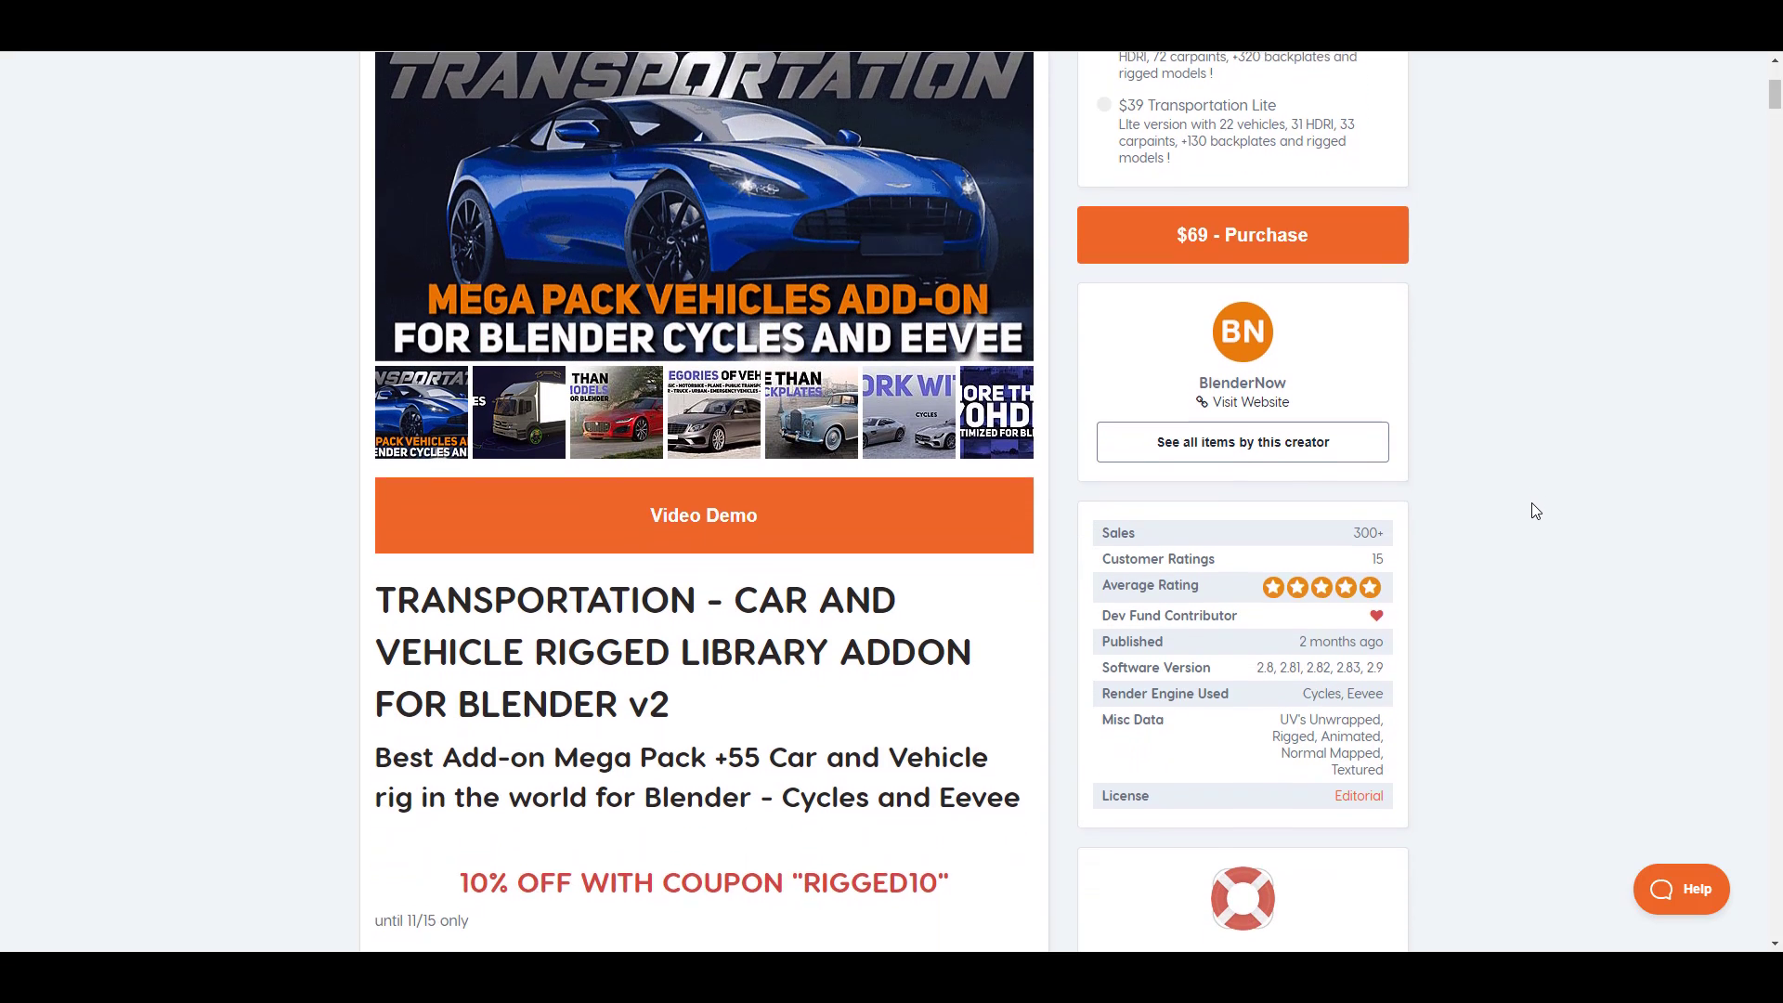
scroll(1535, 511, "down", 2)
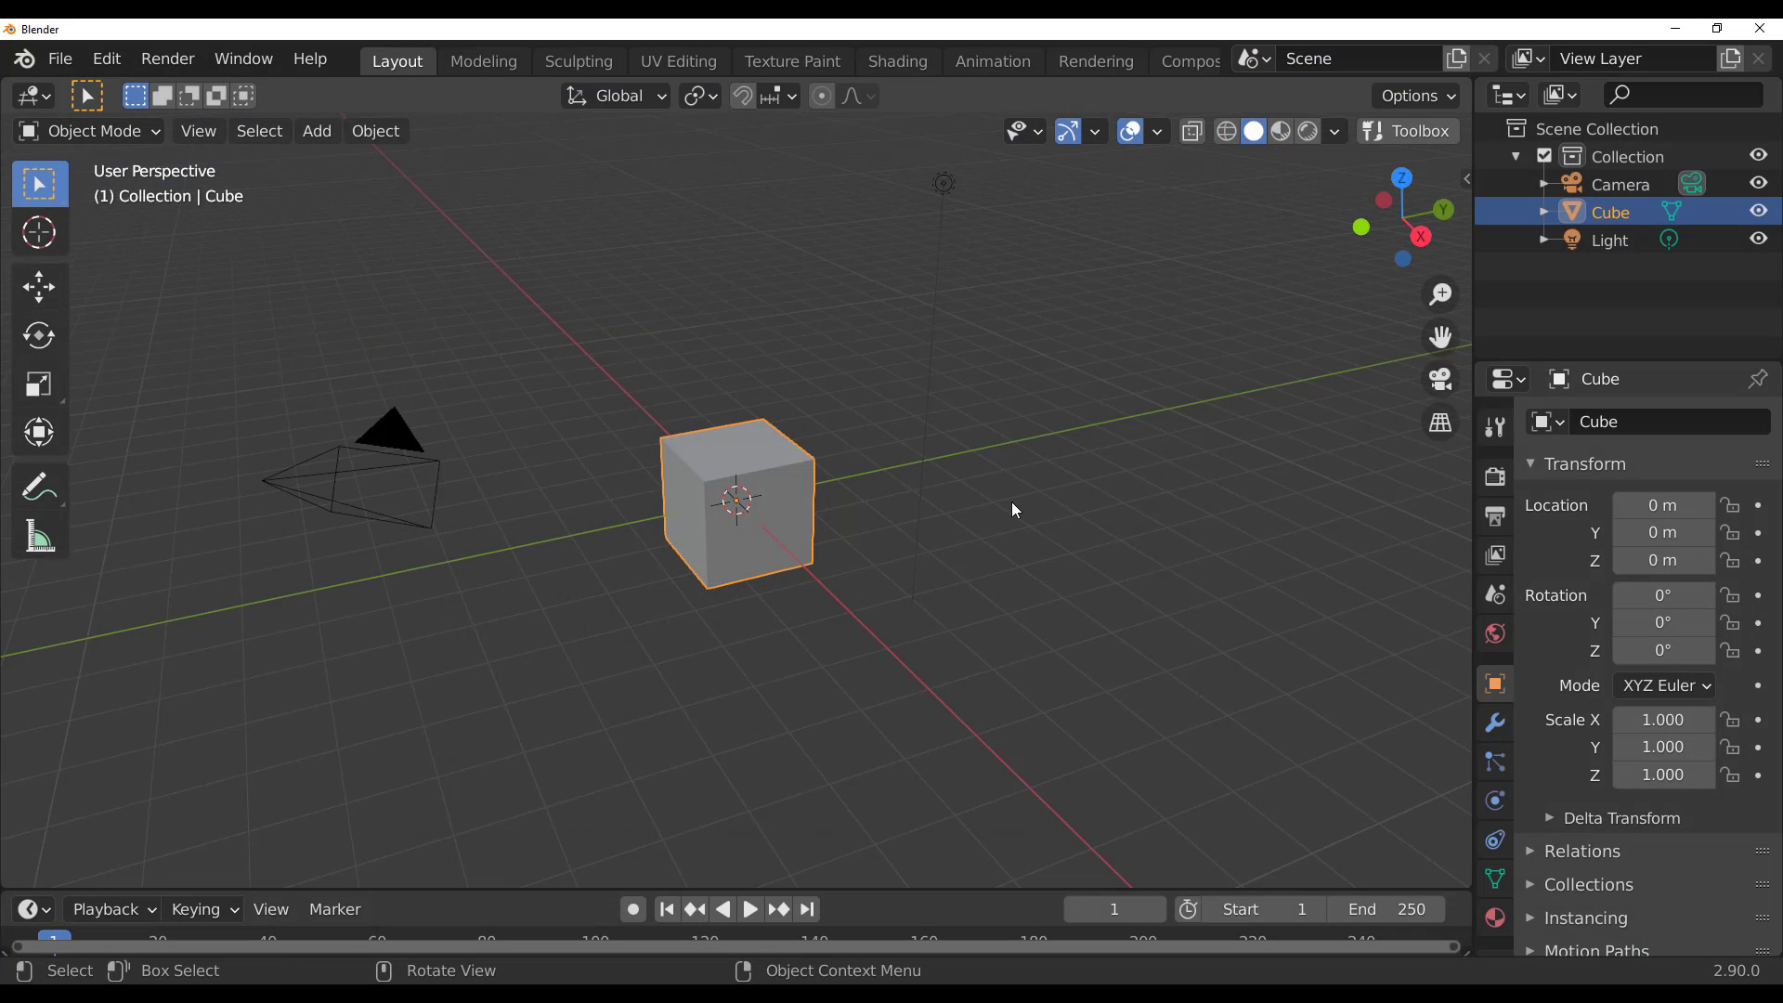
Step: Deselect everything, then select the default cube and delete it
left_click(104, 69)
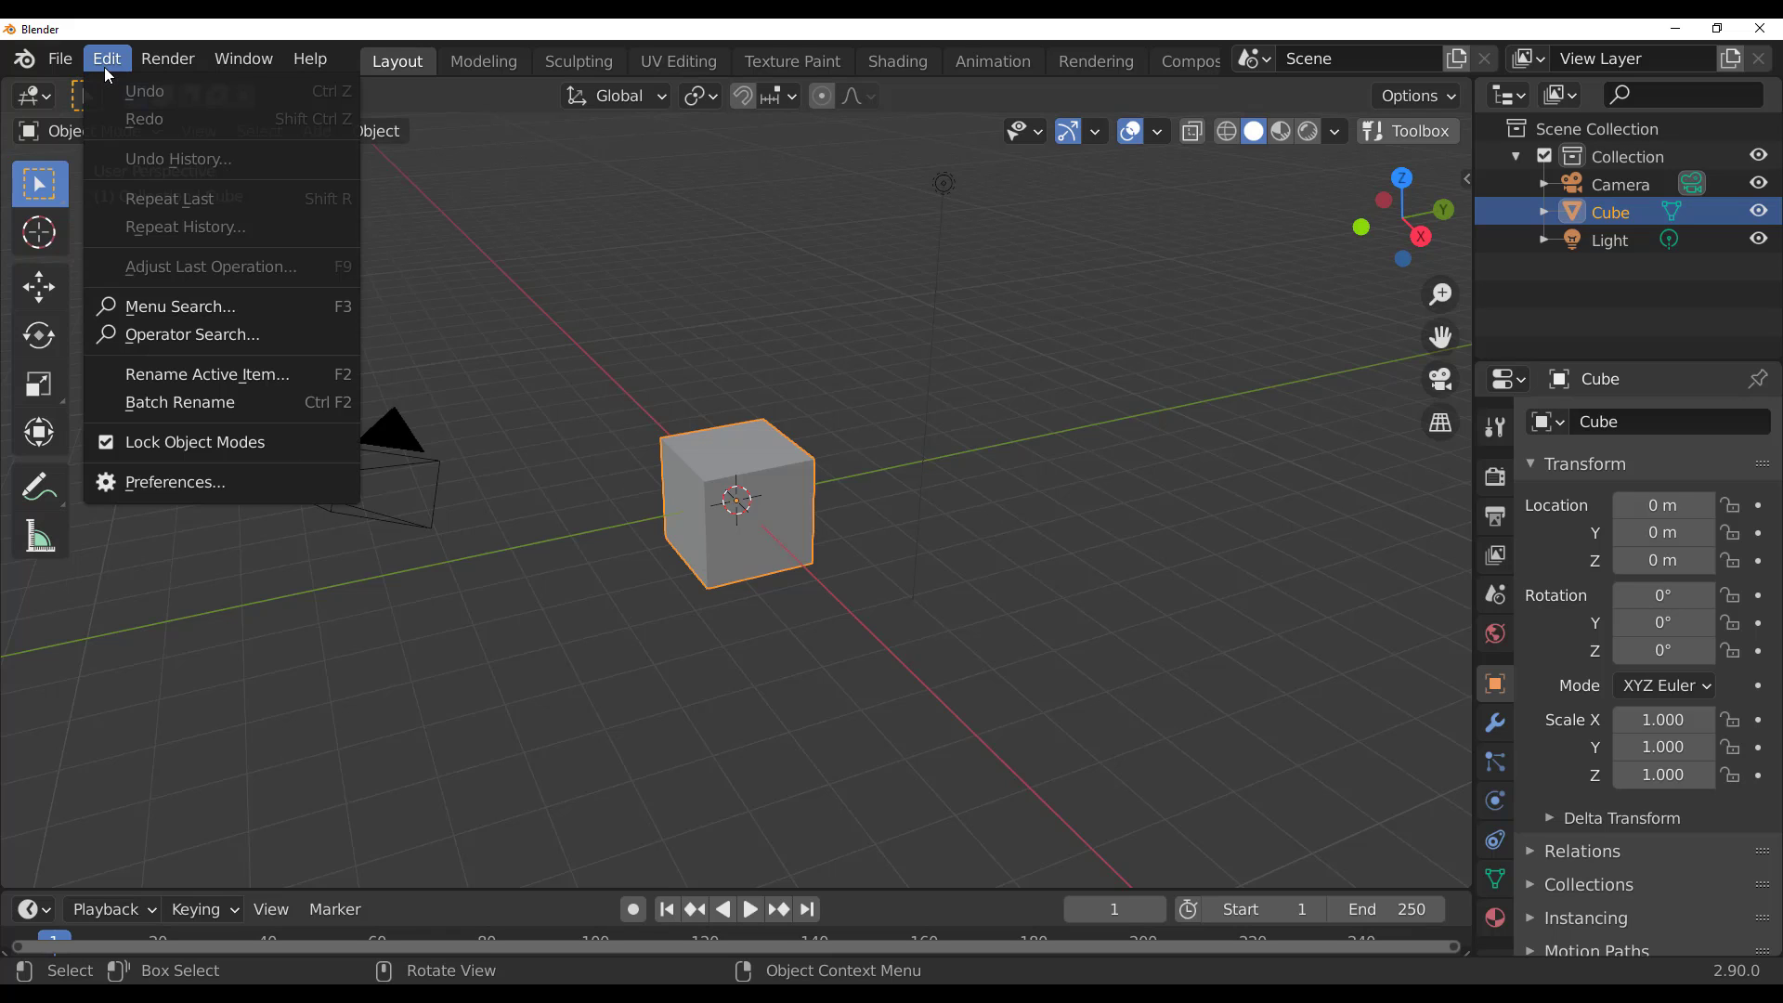
left_click(442, 683)
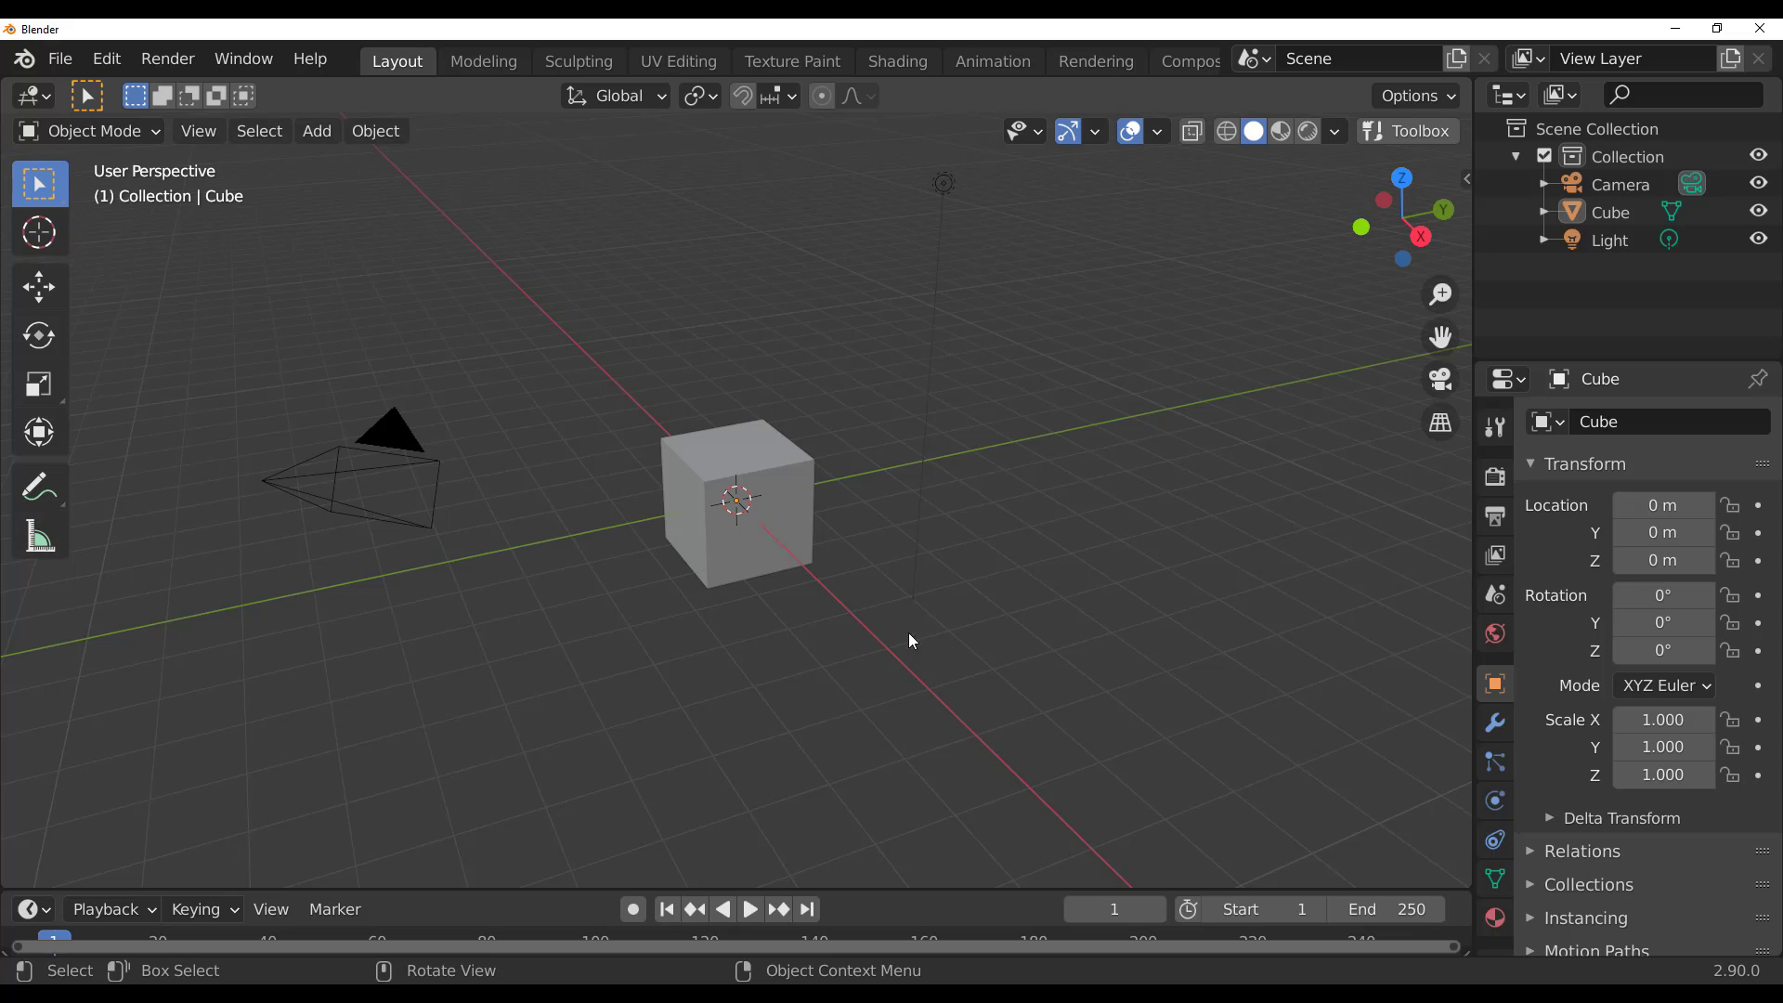
left_click(722, 556)
key("Delete")
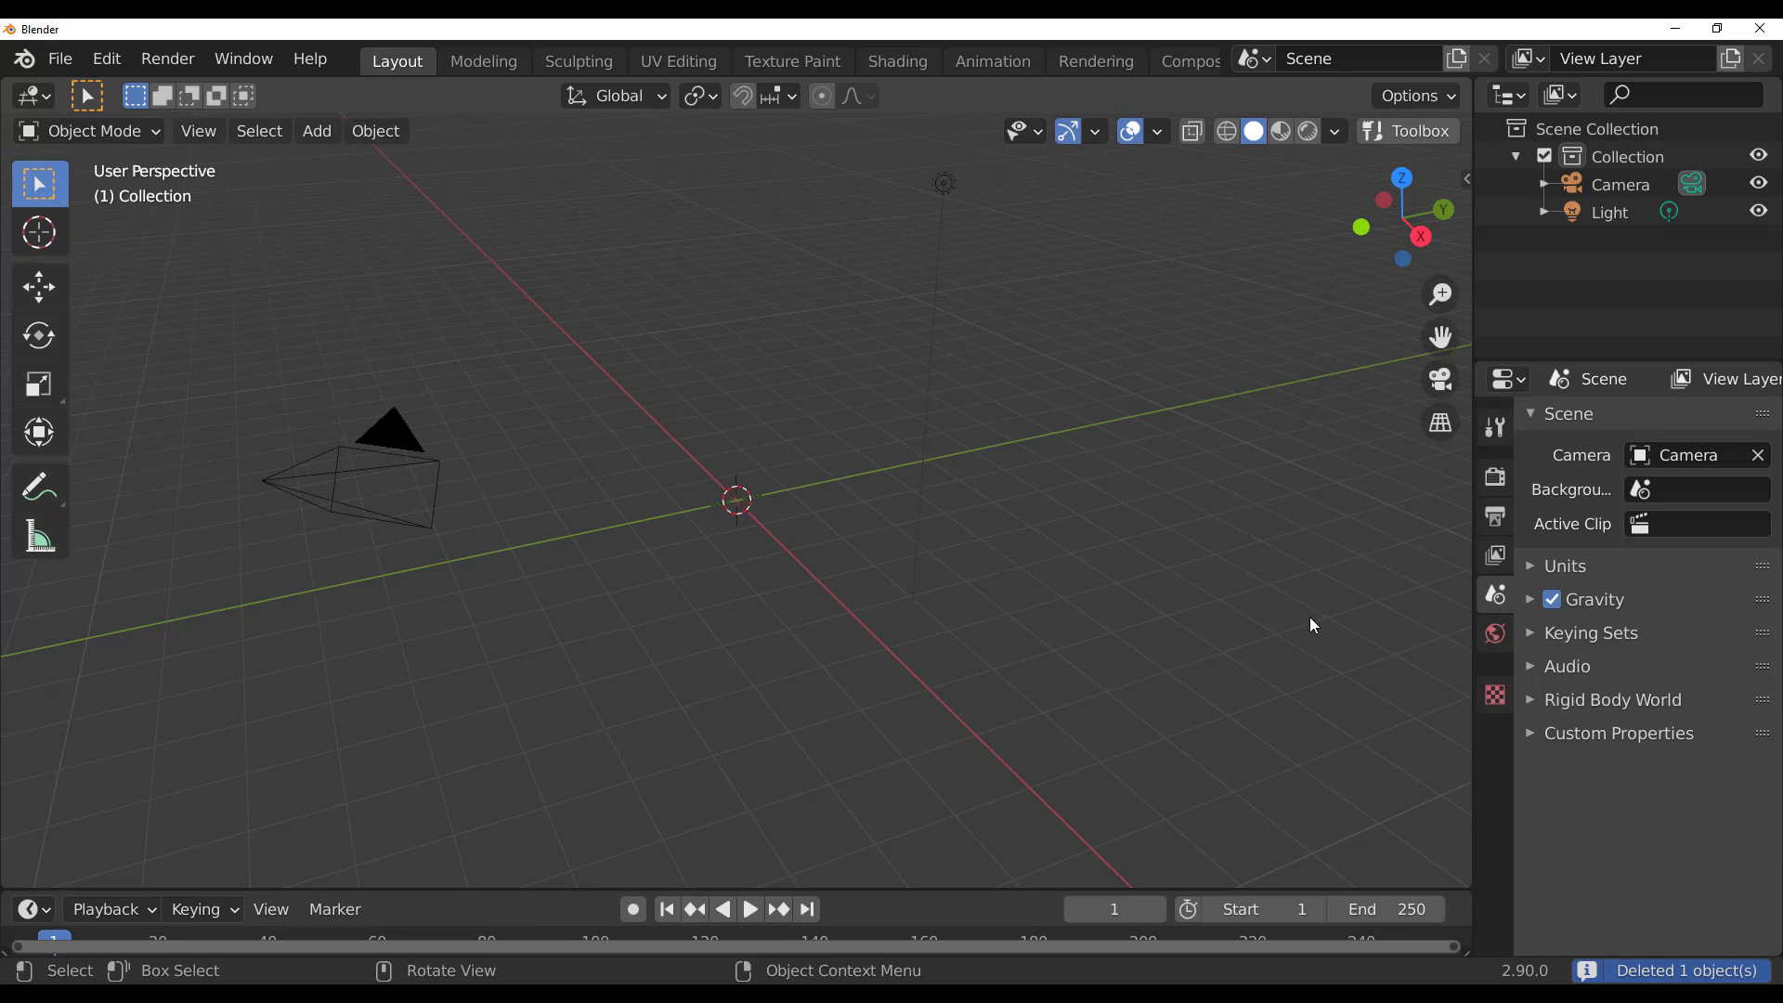
Step: From the Transportation sidebar's car gallery, add the Audi Q7 at the scene centre
key("n")
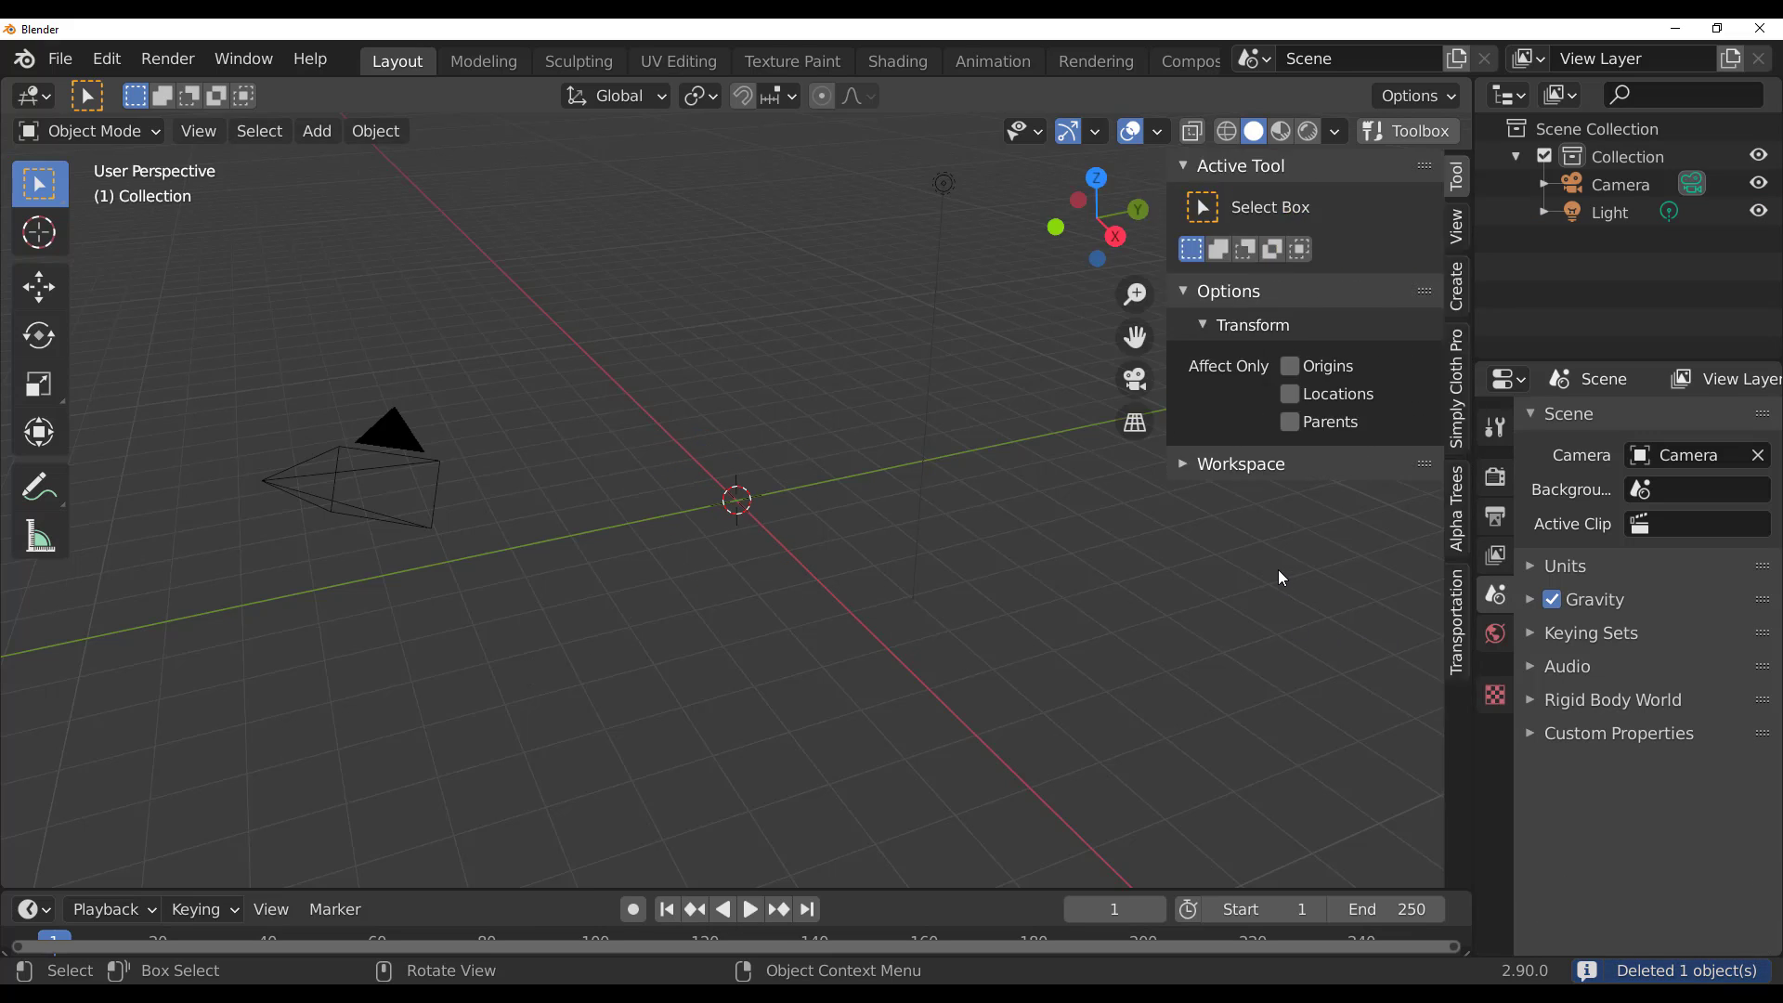
left_click(1458, 624)
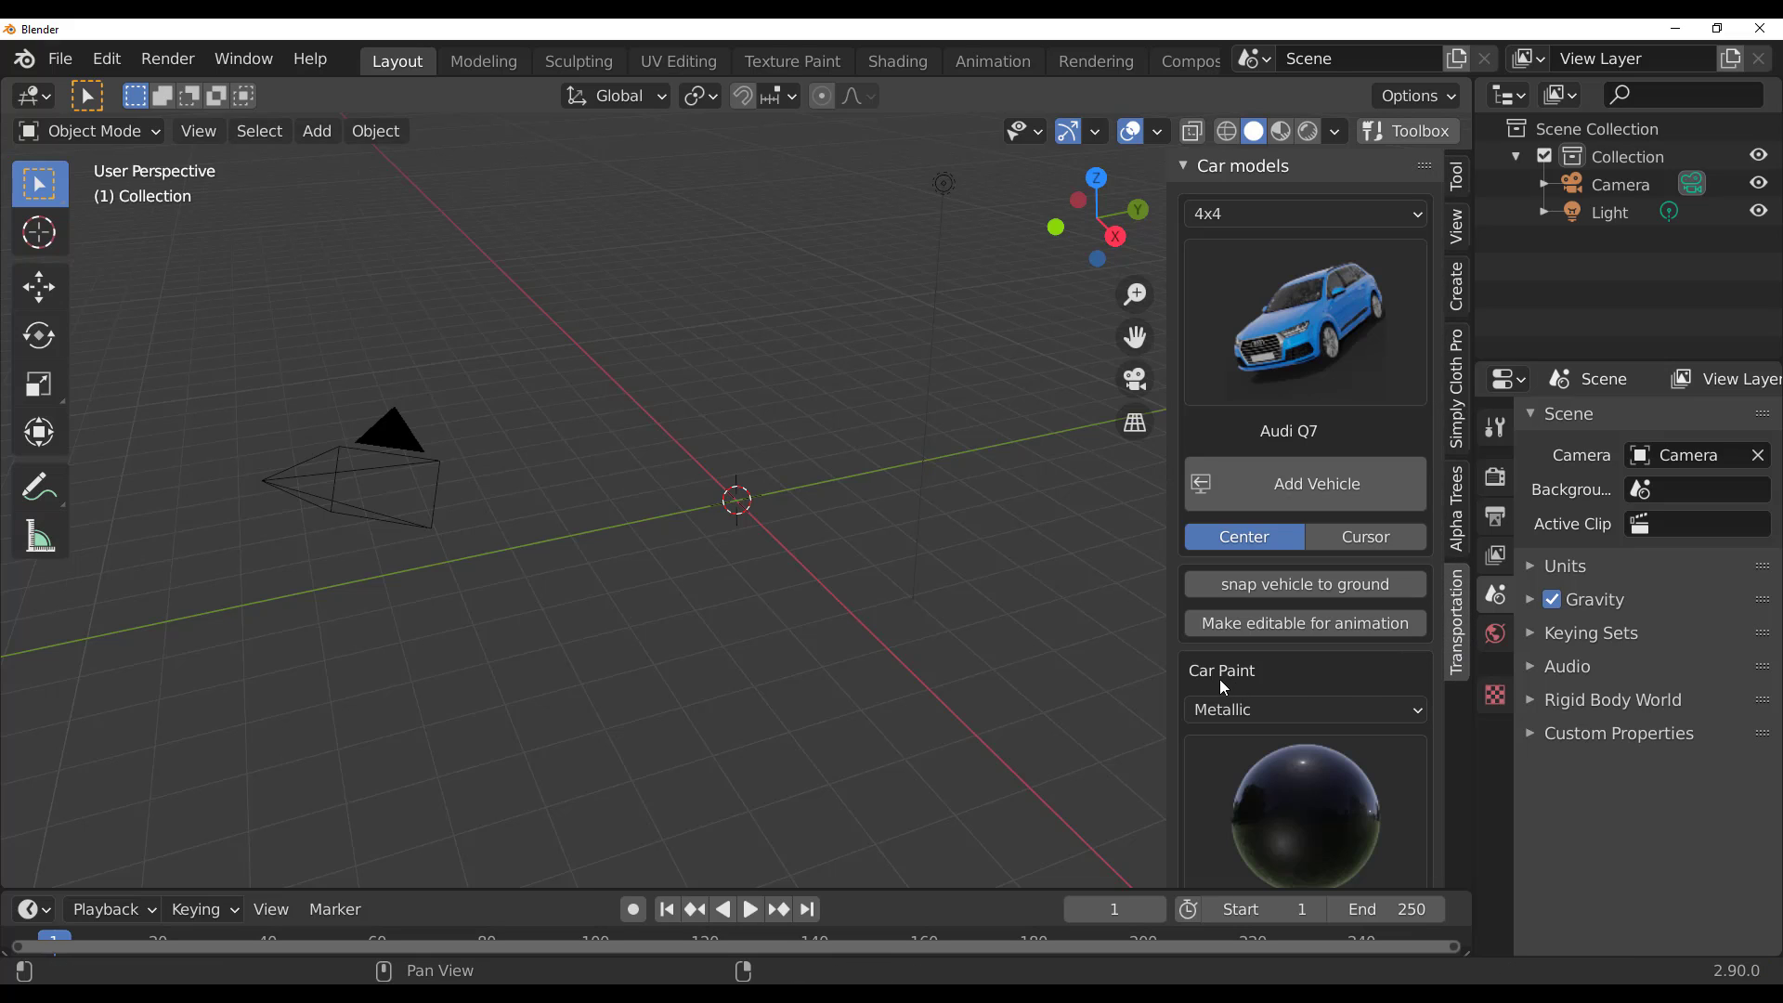
left_click(1306, 346)
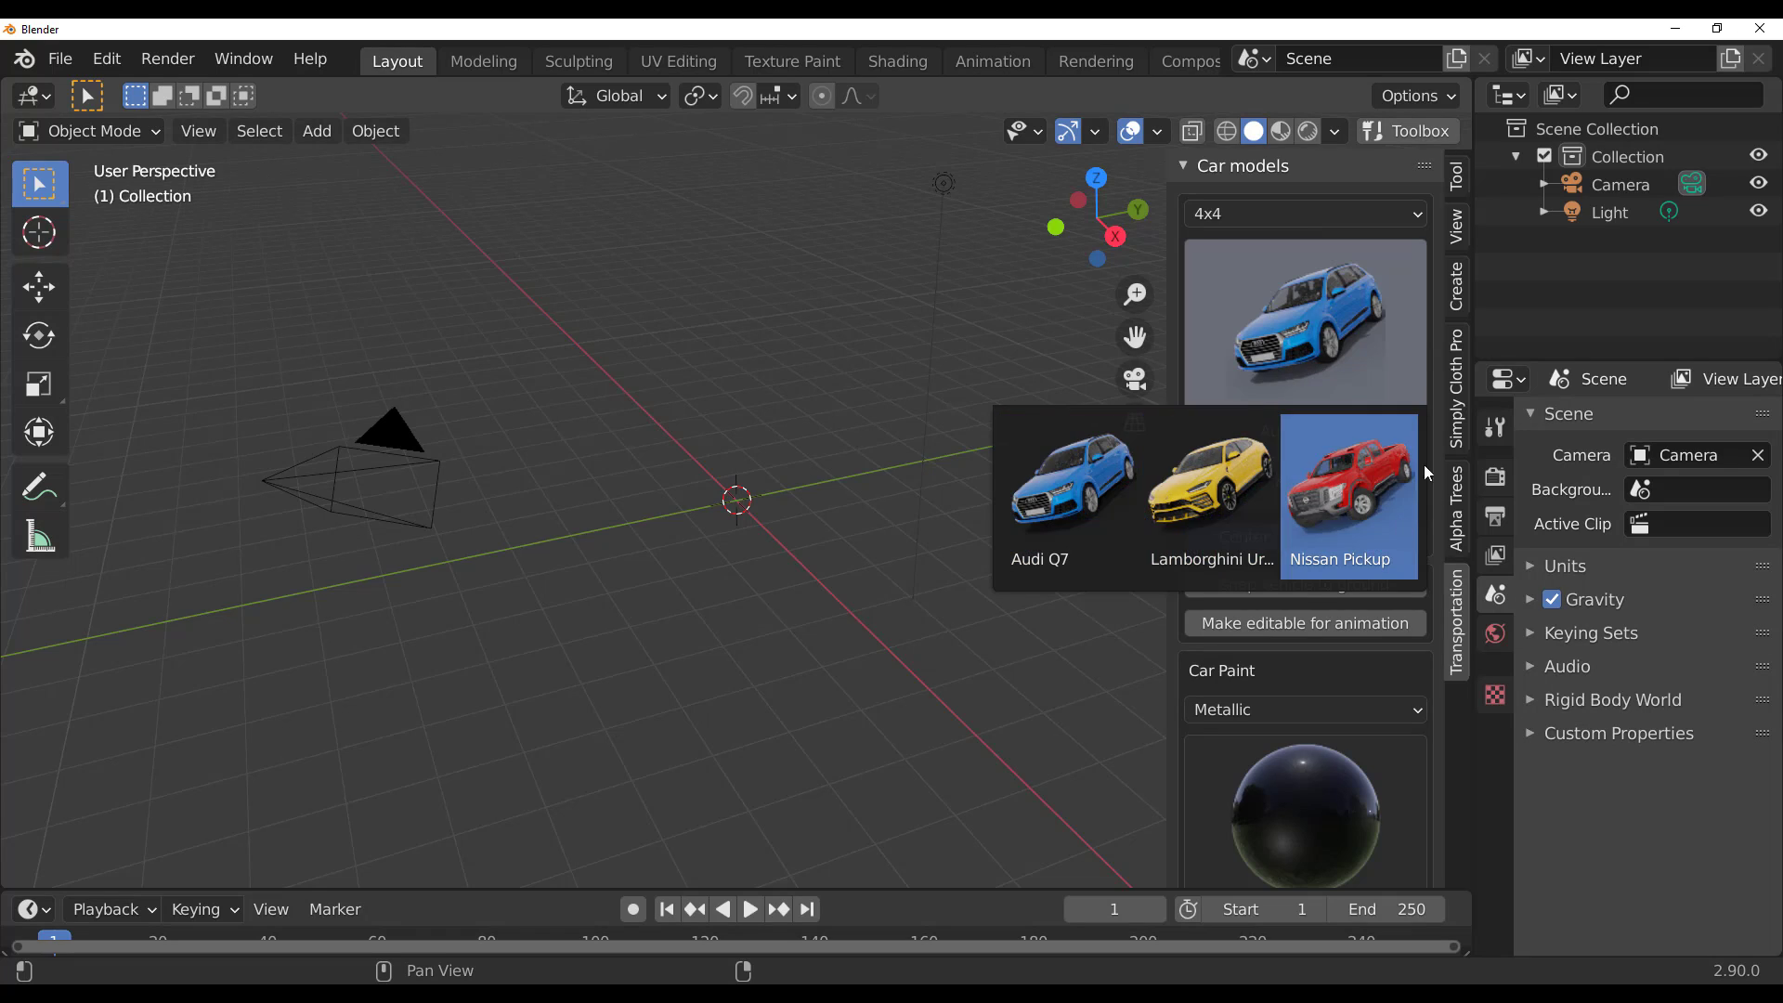
left_click(1220, 520)
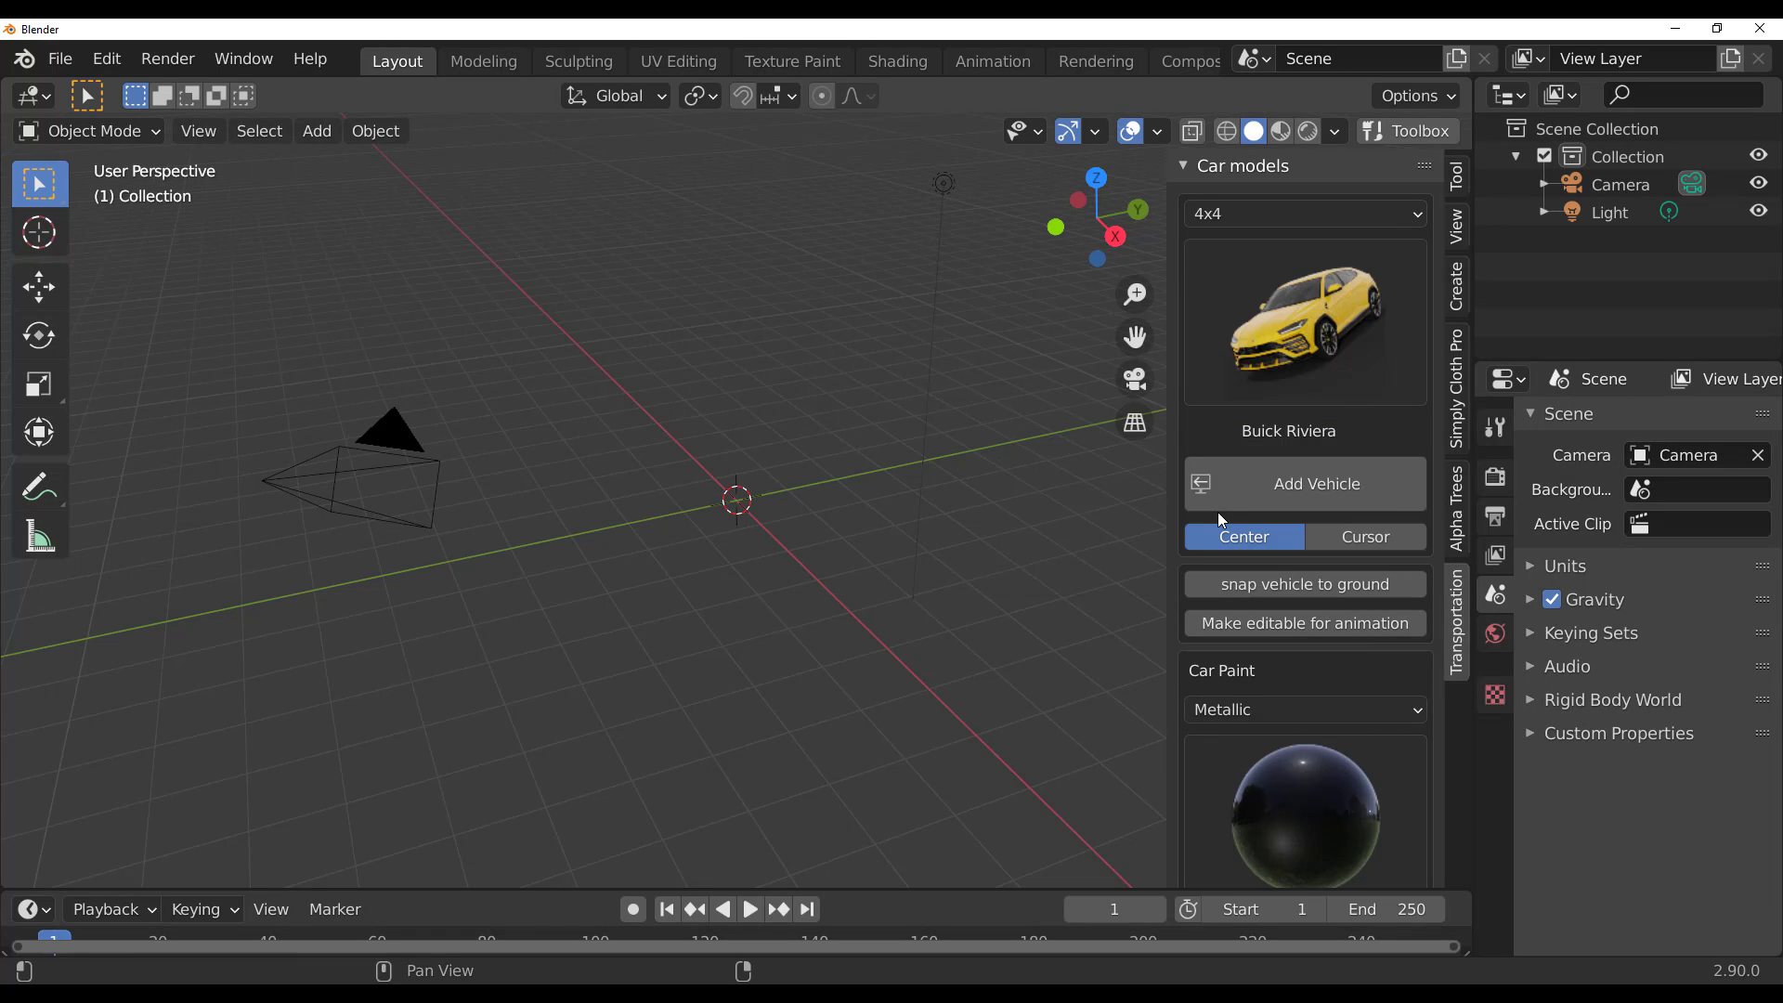
left_click(1304, 496)
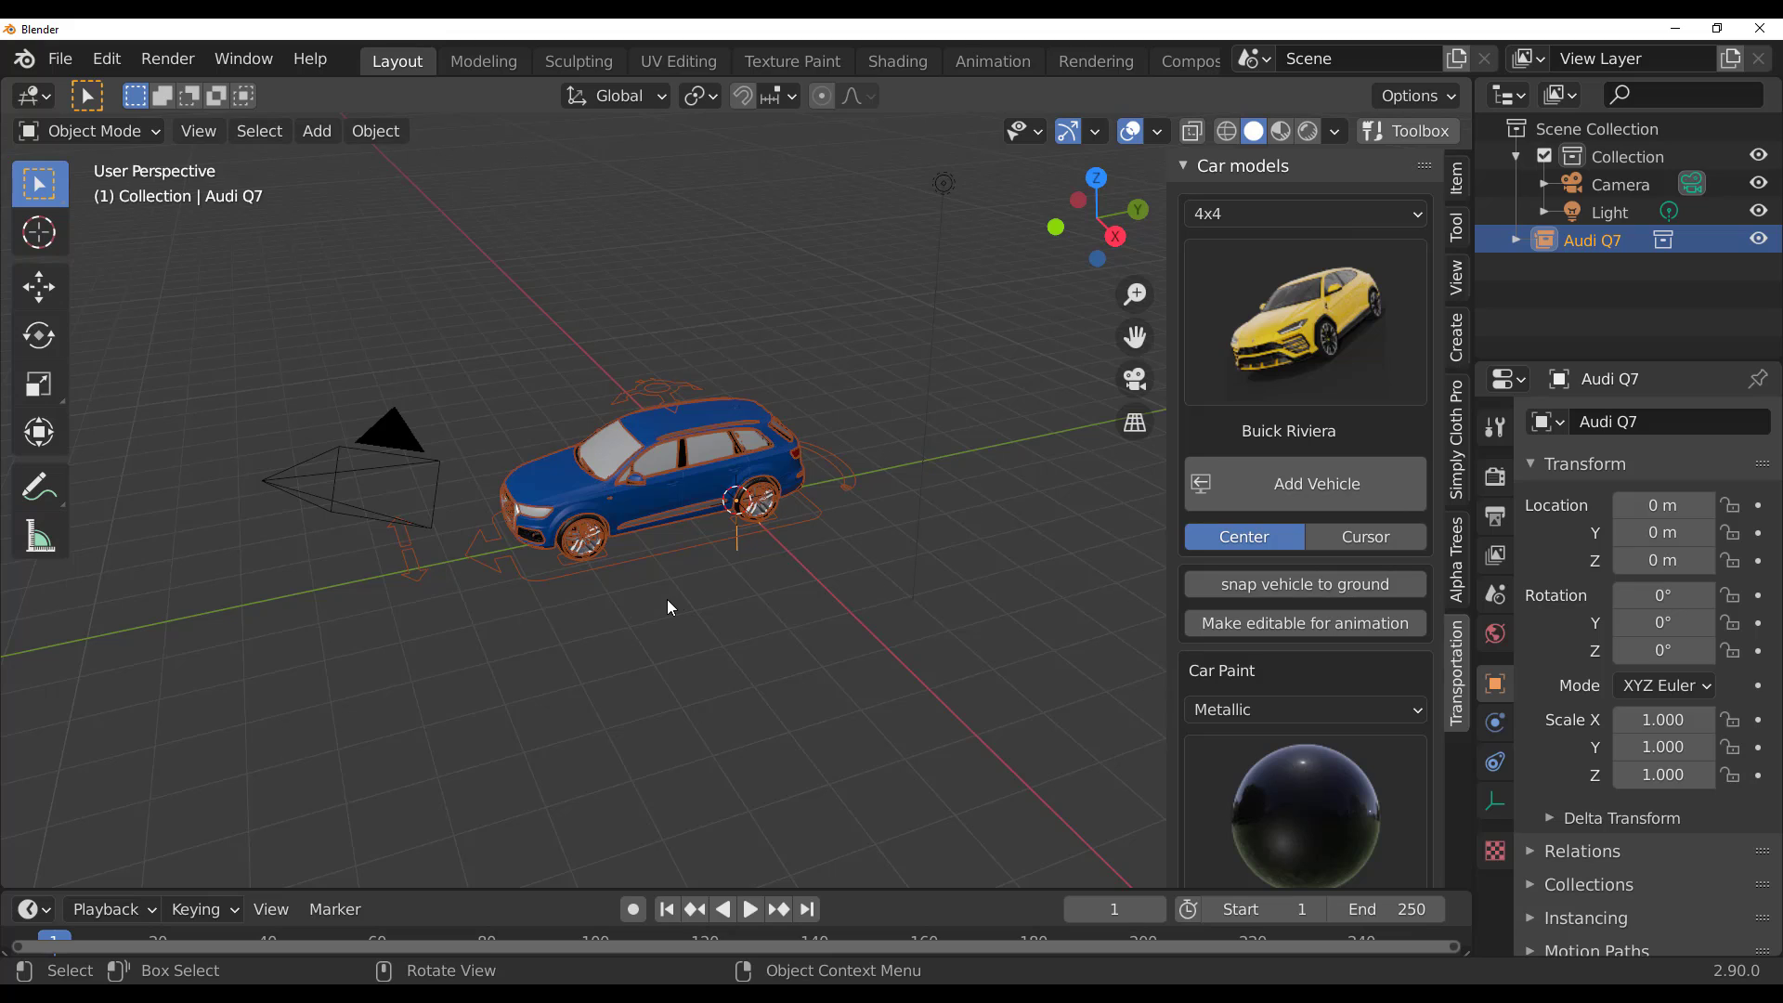
Step: Make the Audi Q7 editable for animation and select its Car Rig.001 armature
left_click(1301, 624)
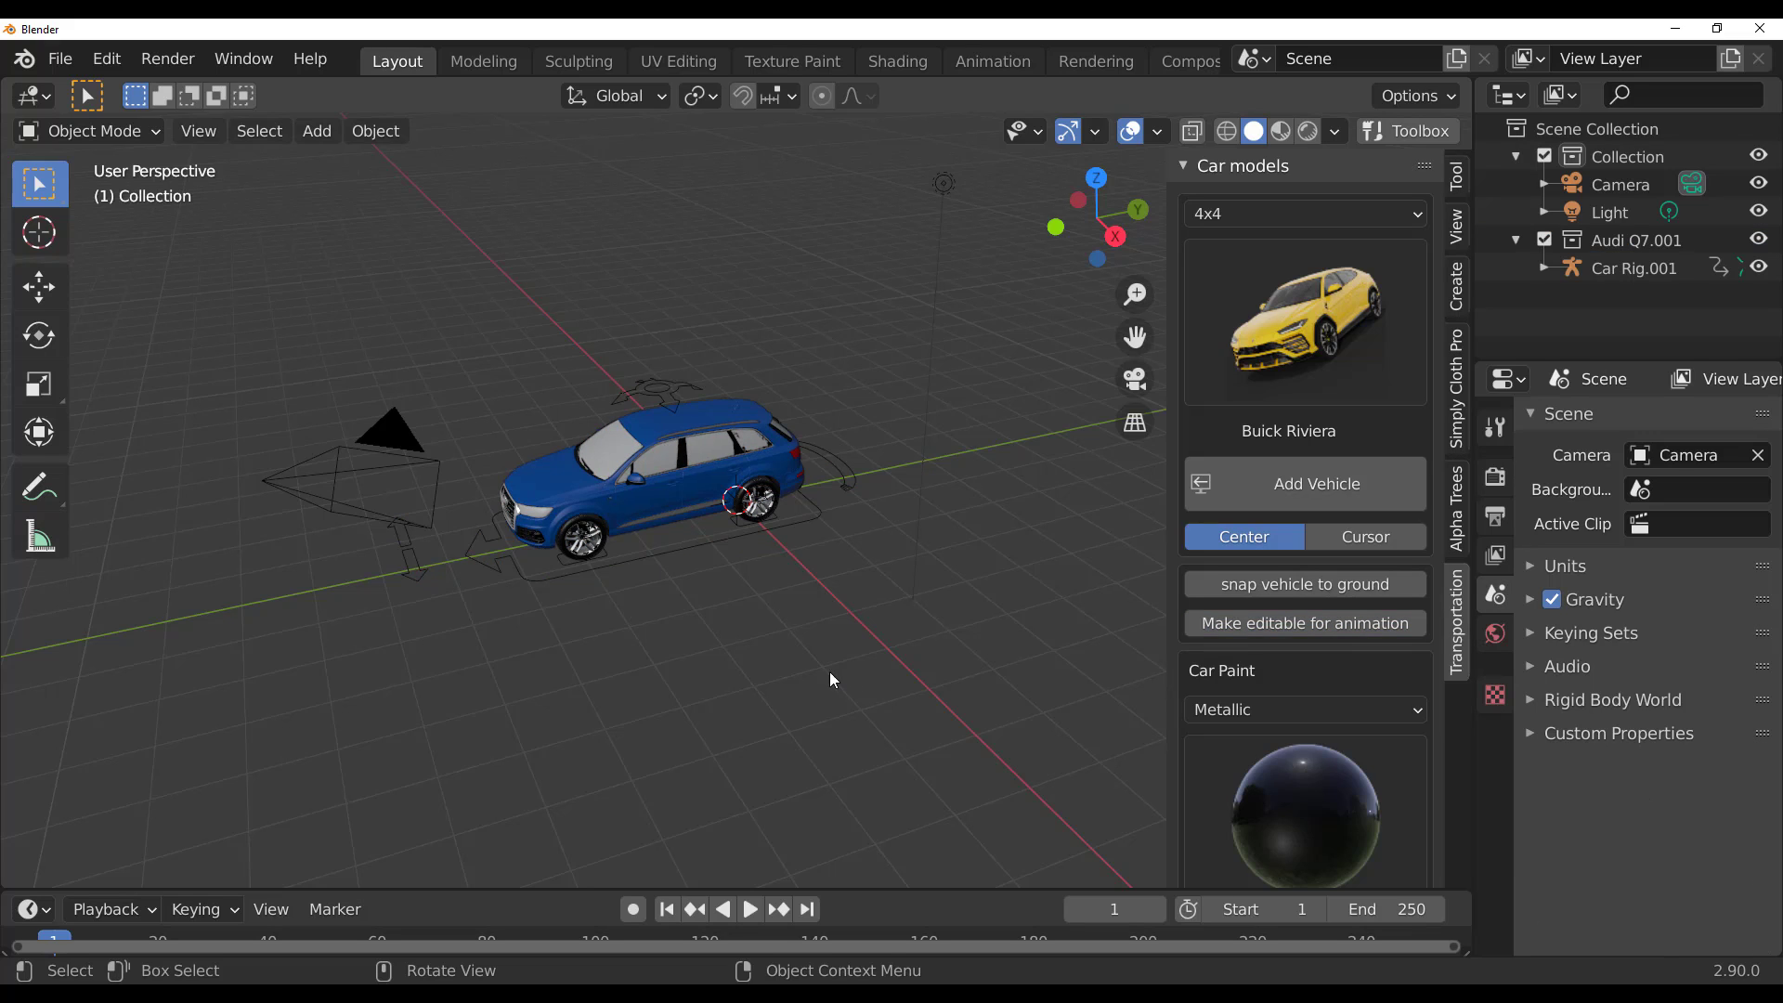
left_click(665, 550)
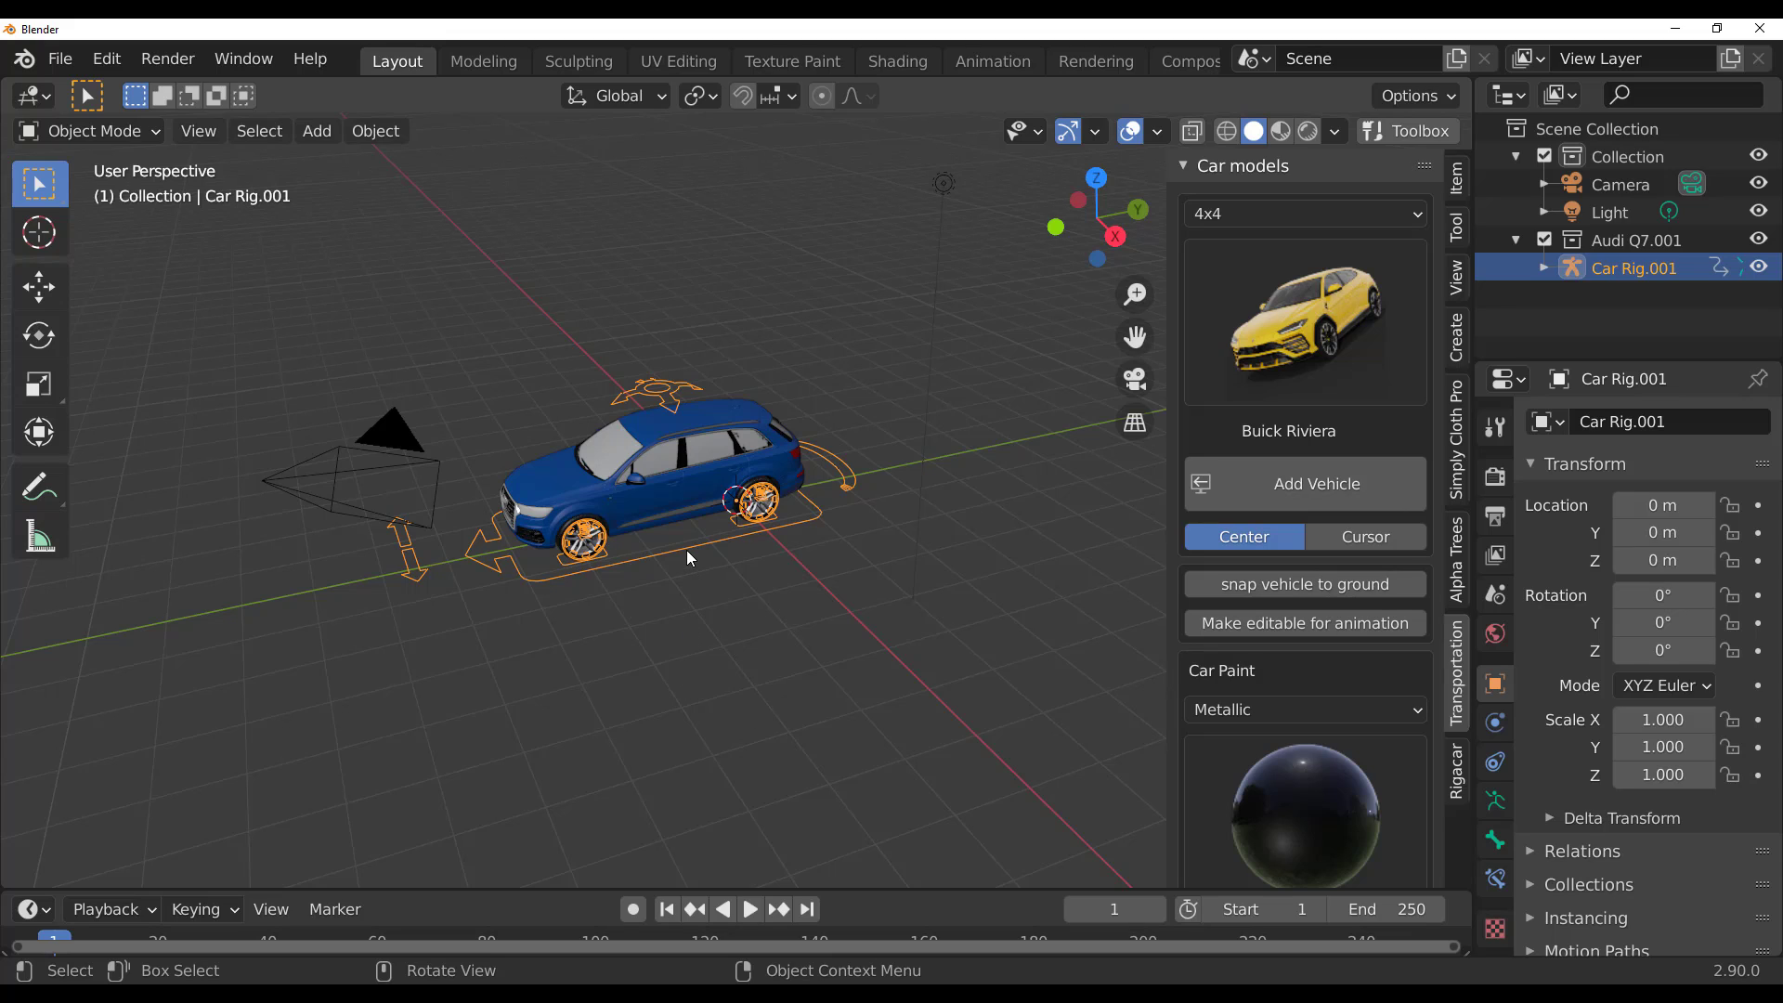
Step: Switch Car Rig.001 into Pose Mode
left_click(104, 131)
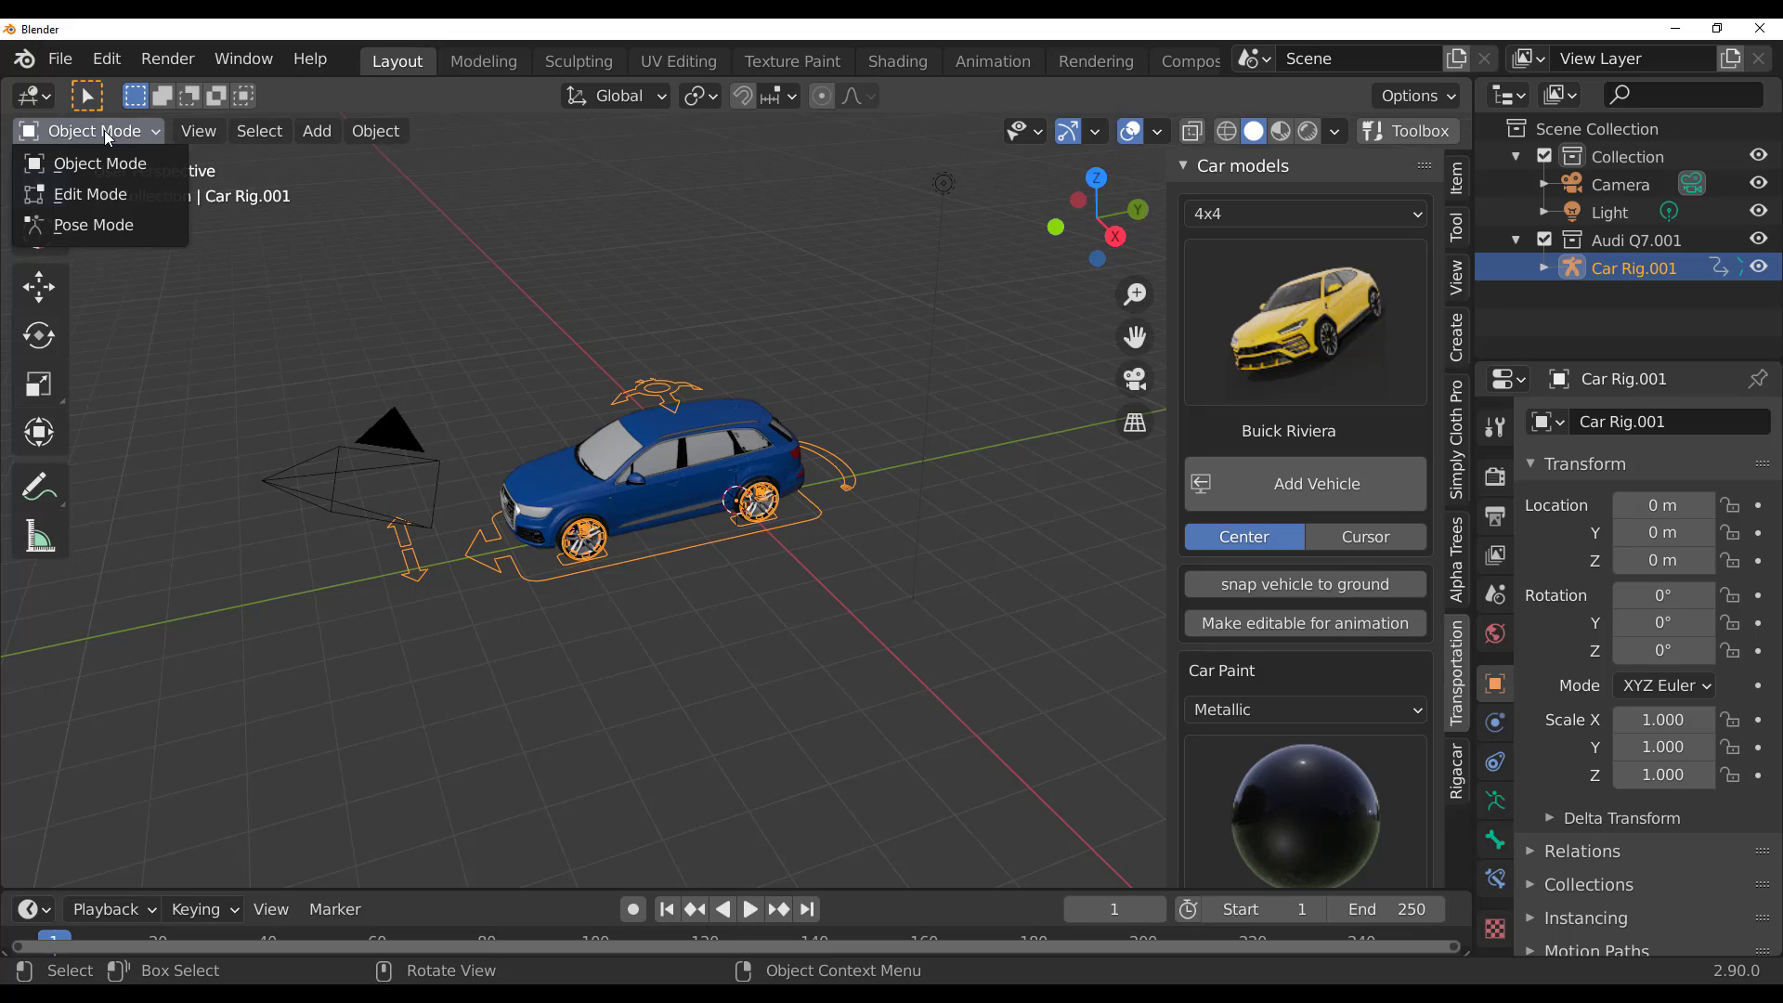
left_click(115, 225)
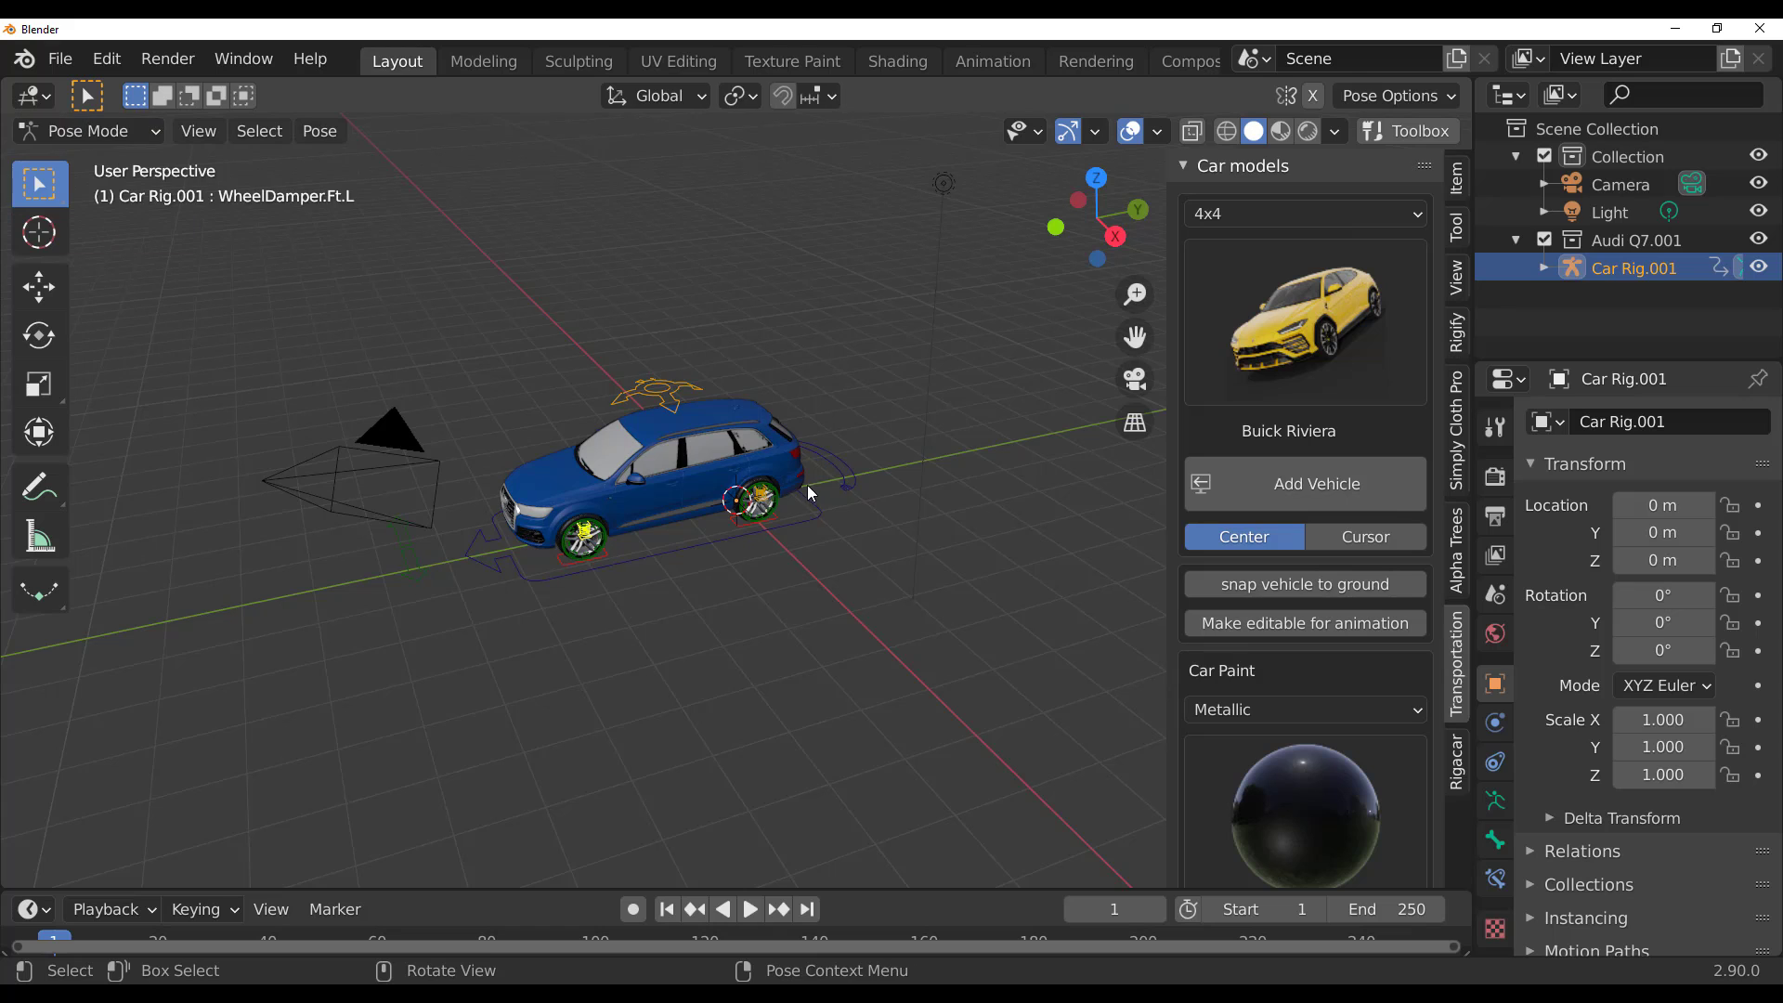
scroll(817, 435, "up", 6)
scroll(795, 438, "down", 2)
Step: Select the Suspension bone and shift it with the Move gizmo
left_click(583, 259)
left_click(38, 286)
middle_click_drag(678, 534, 688, 464)
left_click_drag(706, 337, 822, 469)
middle_click_drag(821, 469, 826, 385)
left_click_drag(826, 385, 839, 527)
scroll(839, 528, "up", 2)
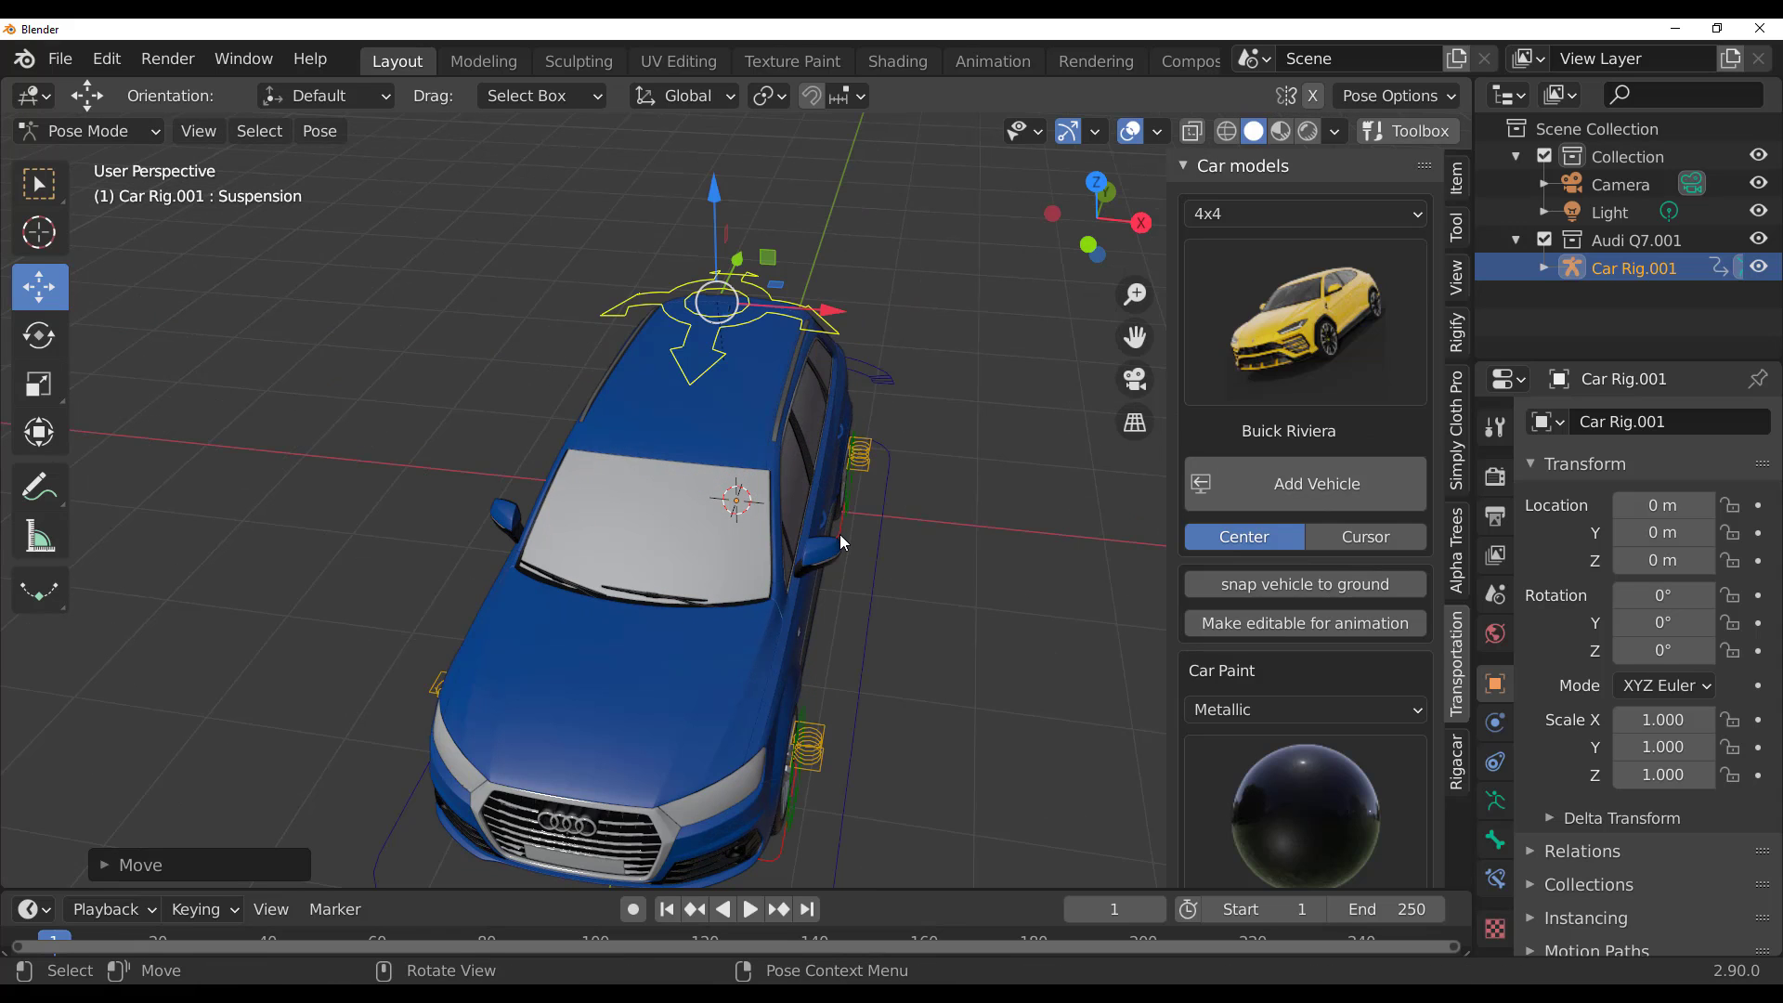
middle_click_drag(840, 533, 840, 618)
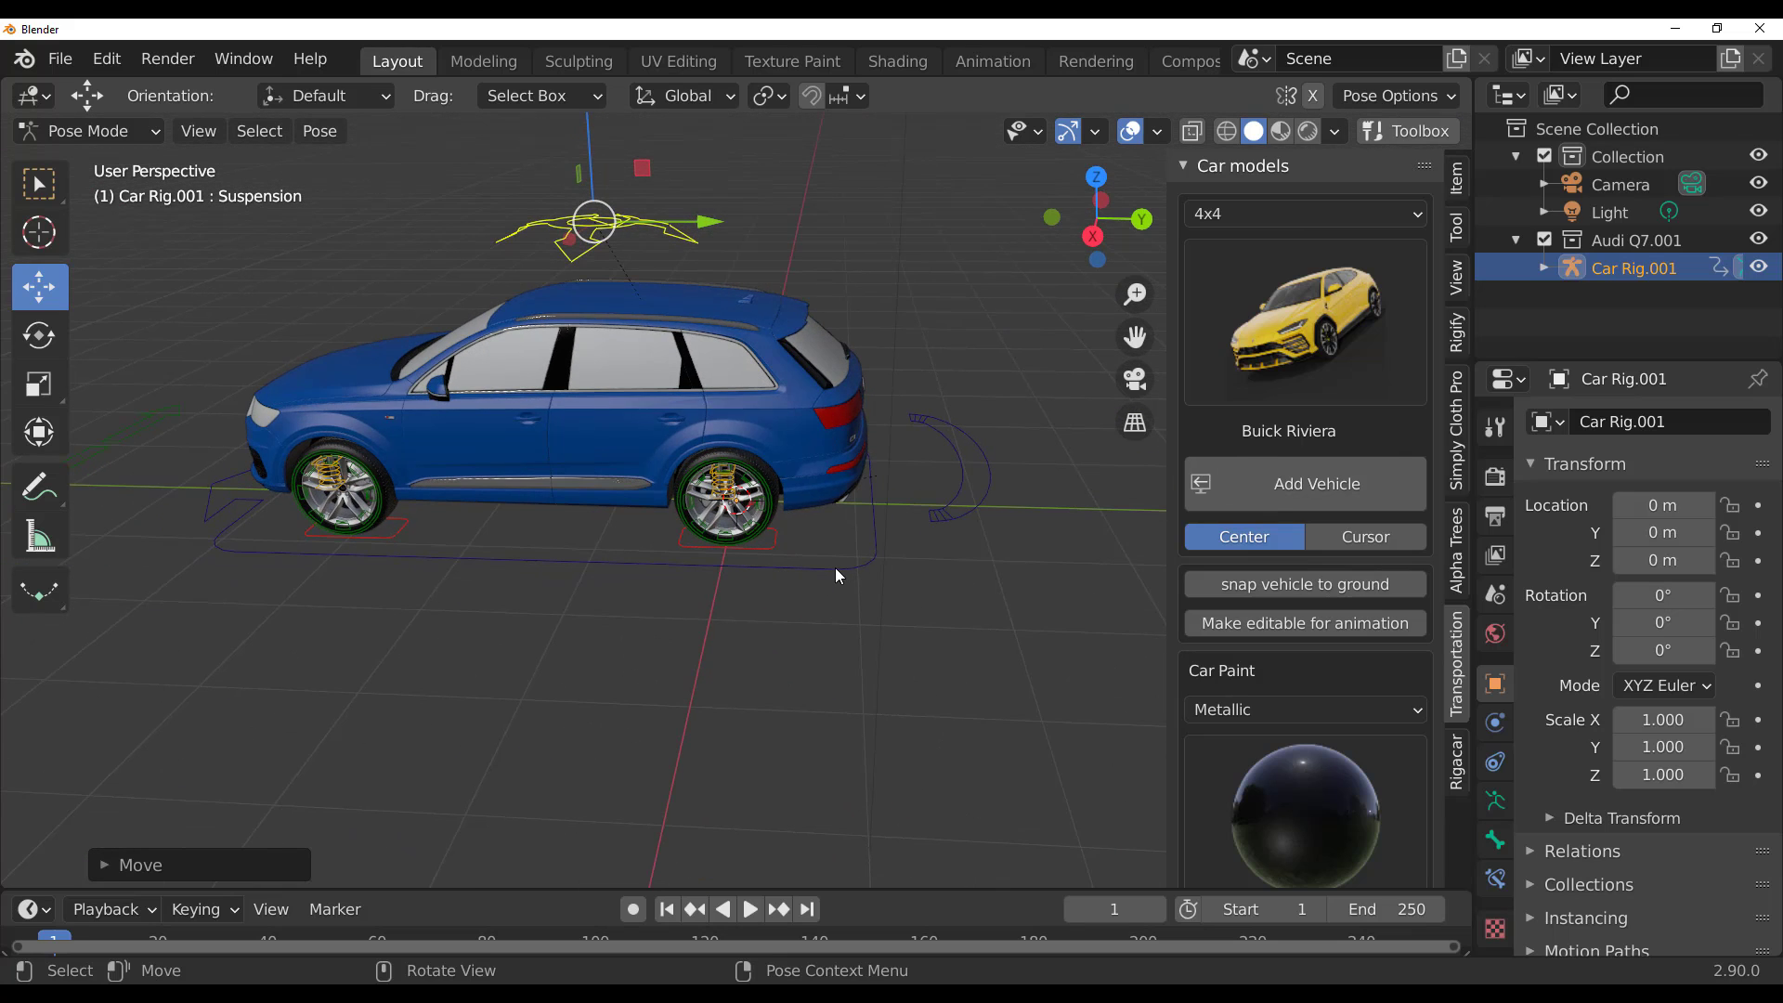
scroll(832, 566, "down", 2)
scroll(778, 557, "up", 4)
Step: Nudge the GroundSensor.Bk.L bone up along Z, then select the Root bone
left_click(778, 570)
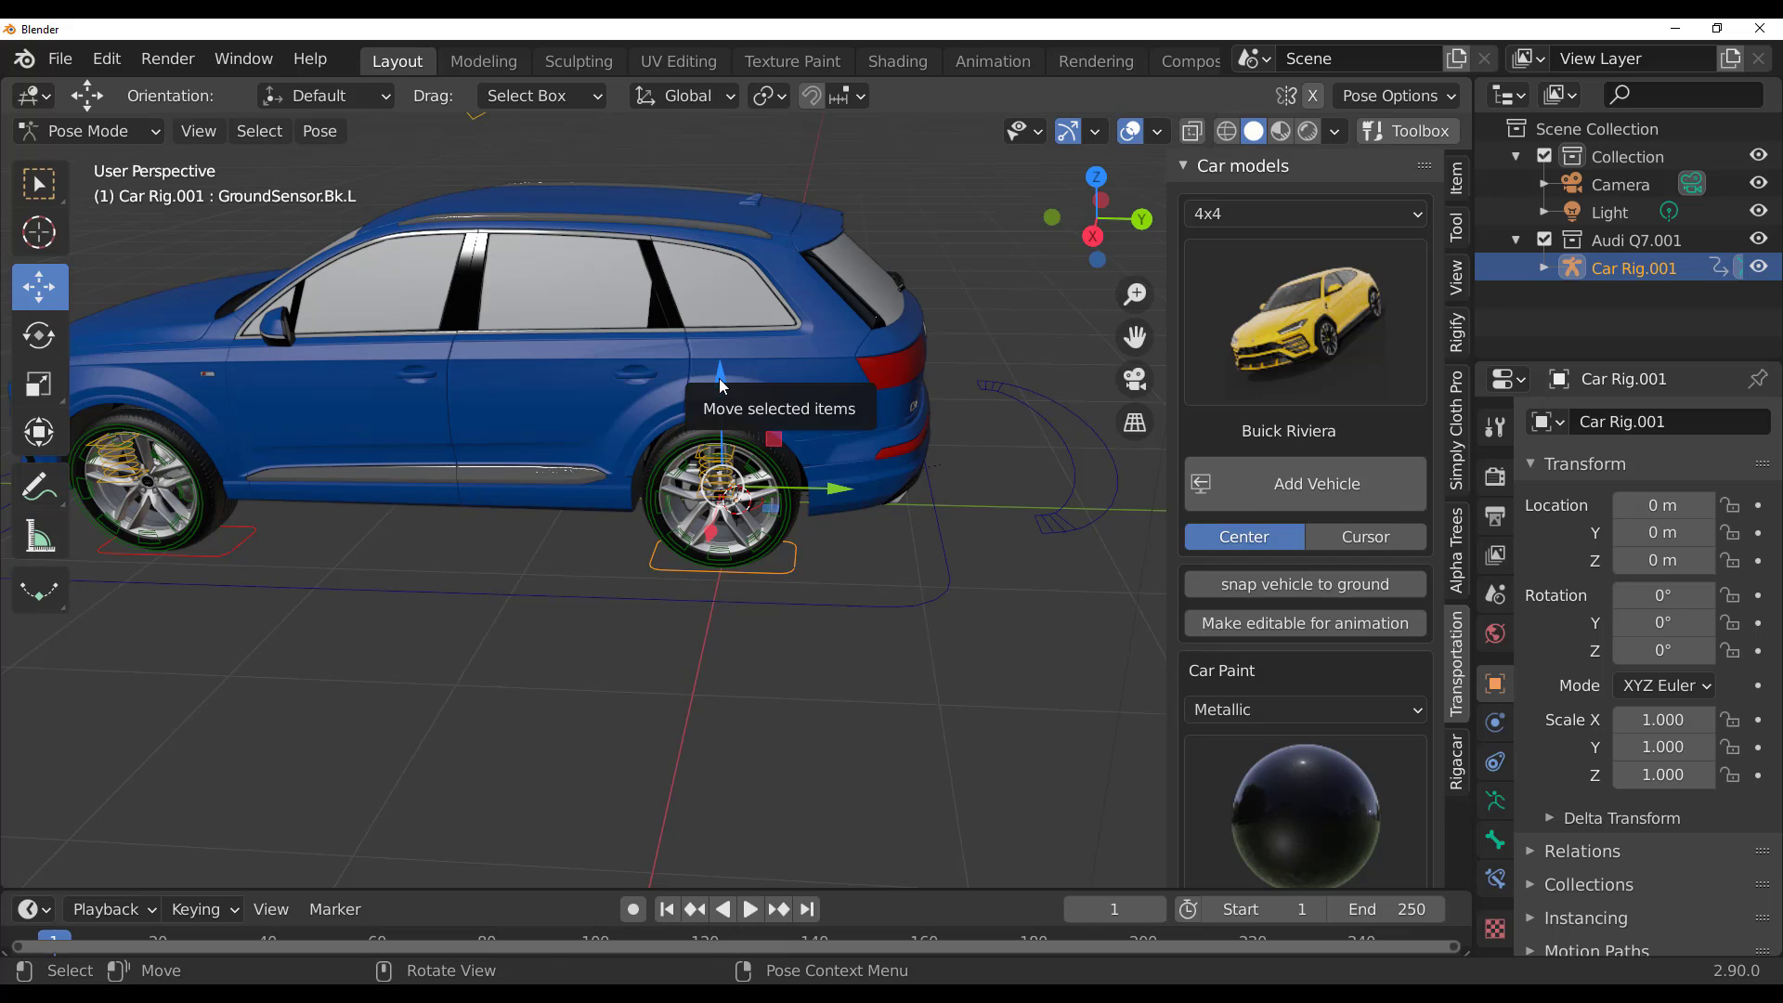
mouse_move(727, 396)
left_mouse_down()
mouse_move(723, 339)
mouse_move(727, 381)
left_mouse_up()
scroll(788, 548, "down", 3)
middle_click_drag(804, 588, 869, 595)
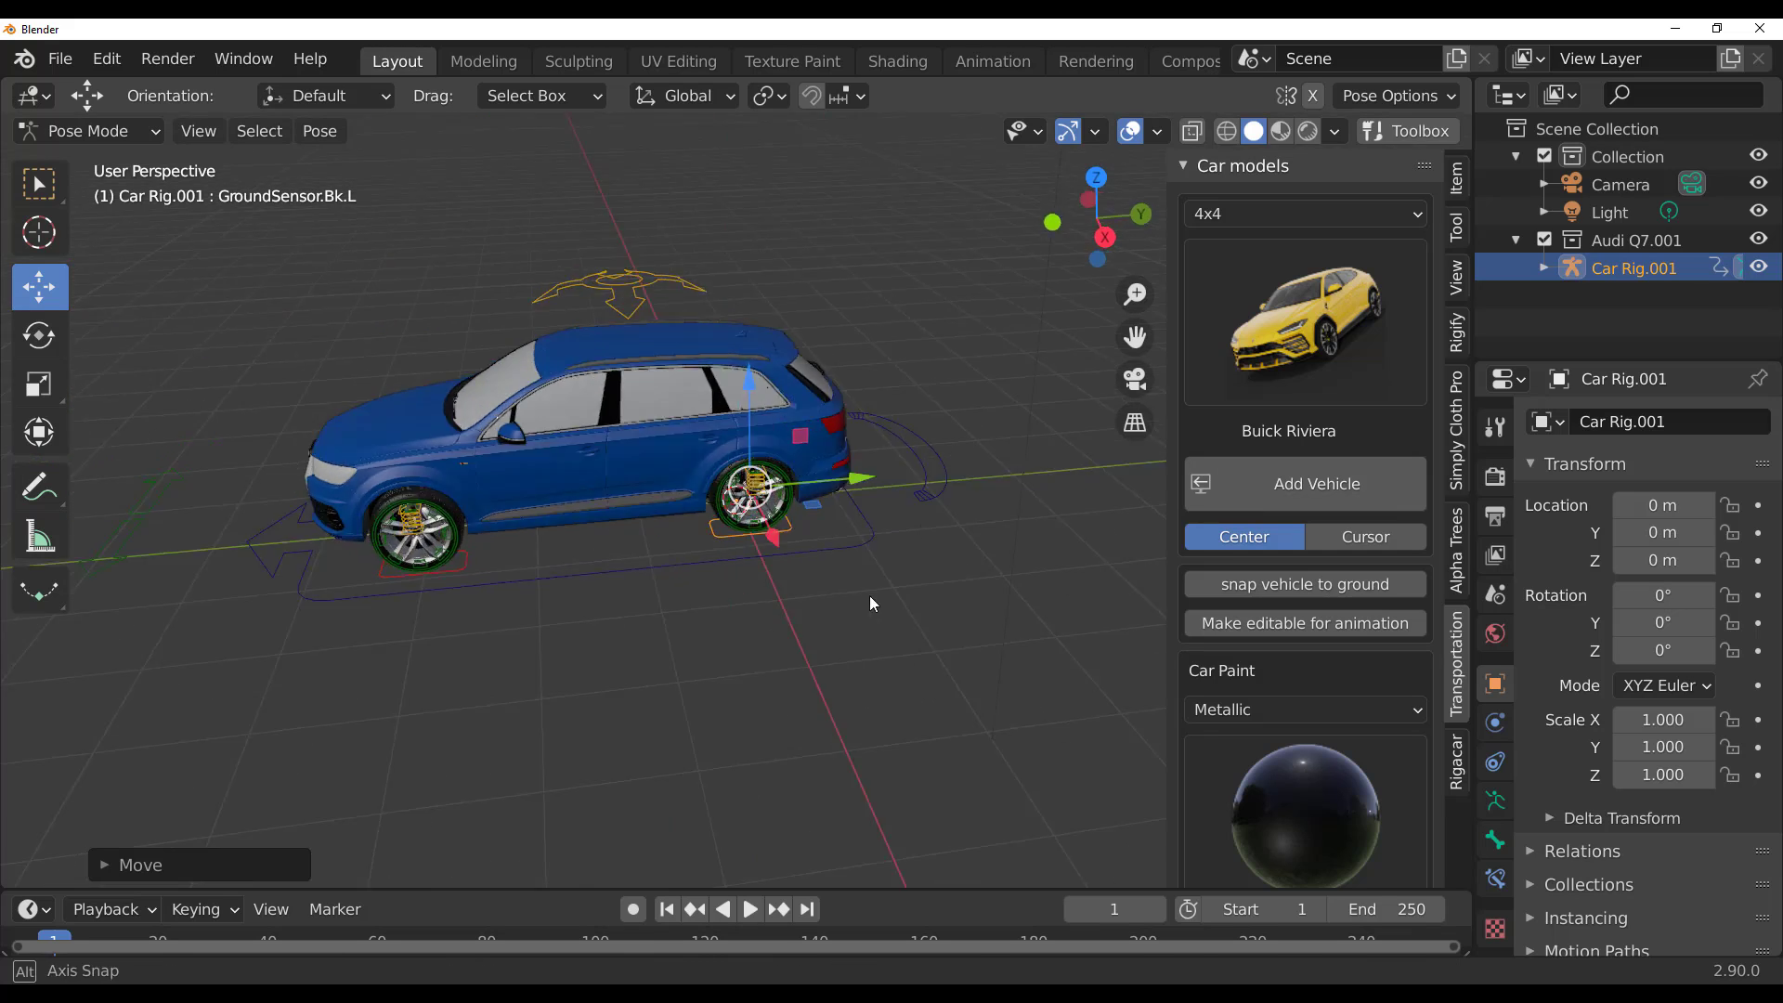
left_click(749, 557)
scroll(811, 537, "down", 3)
middle_click_drag(811, 537, 856, 510)
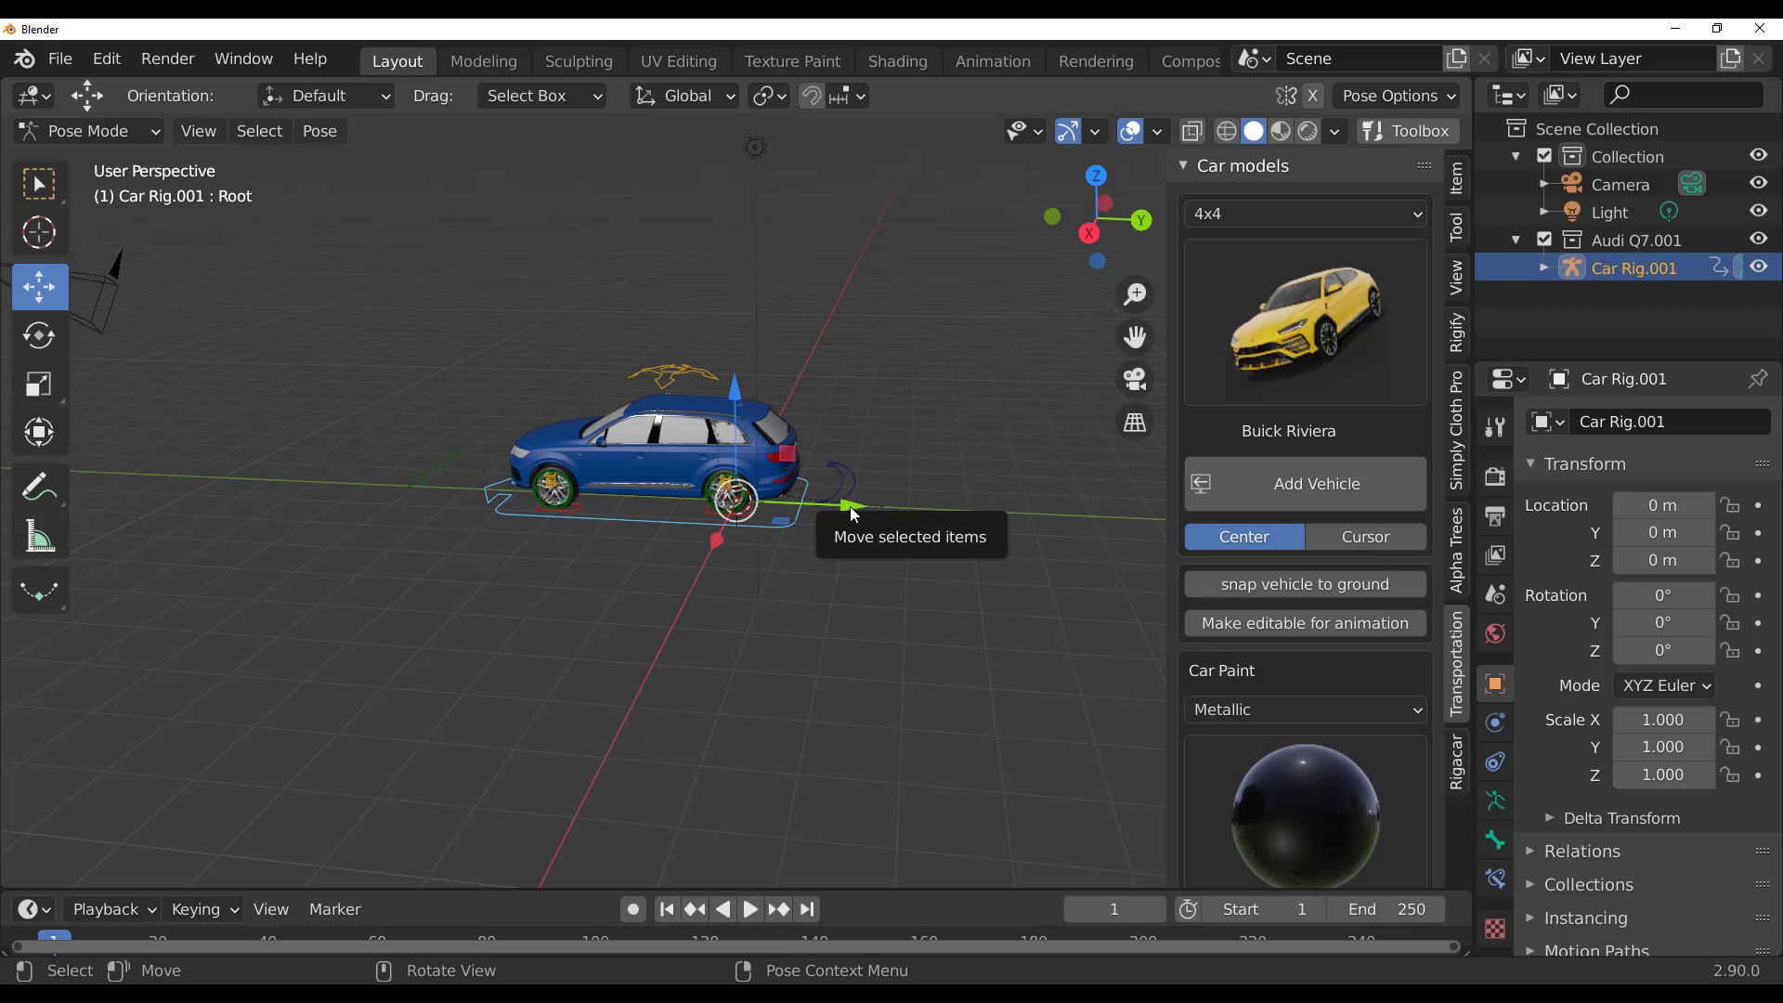
Step: Slide the car about 4 m along Y and rotate the Drift control to swing it
left_click_drag(849, 507, 799, 520)
middle_click_drag(861, 549, 767, 551)
left_click(798, 516)
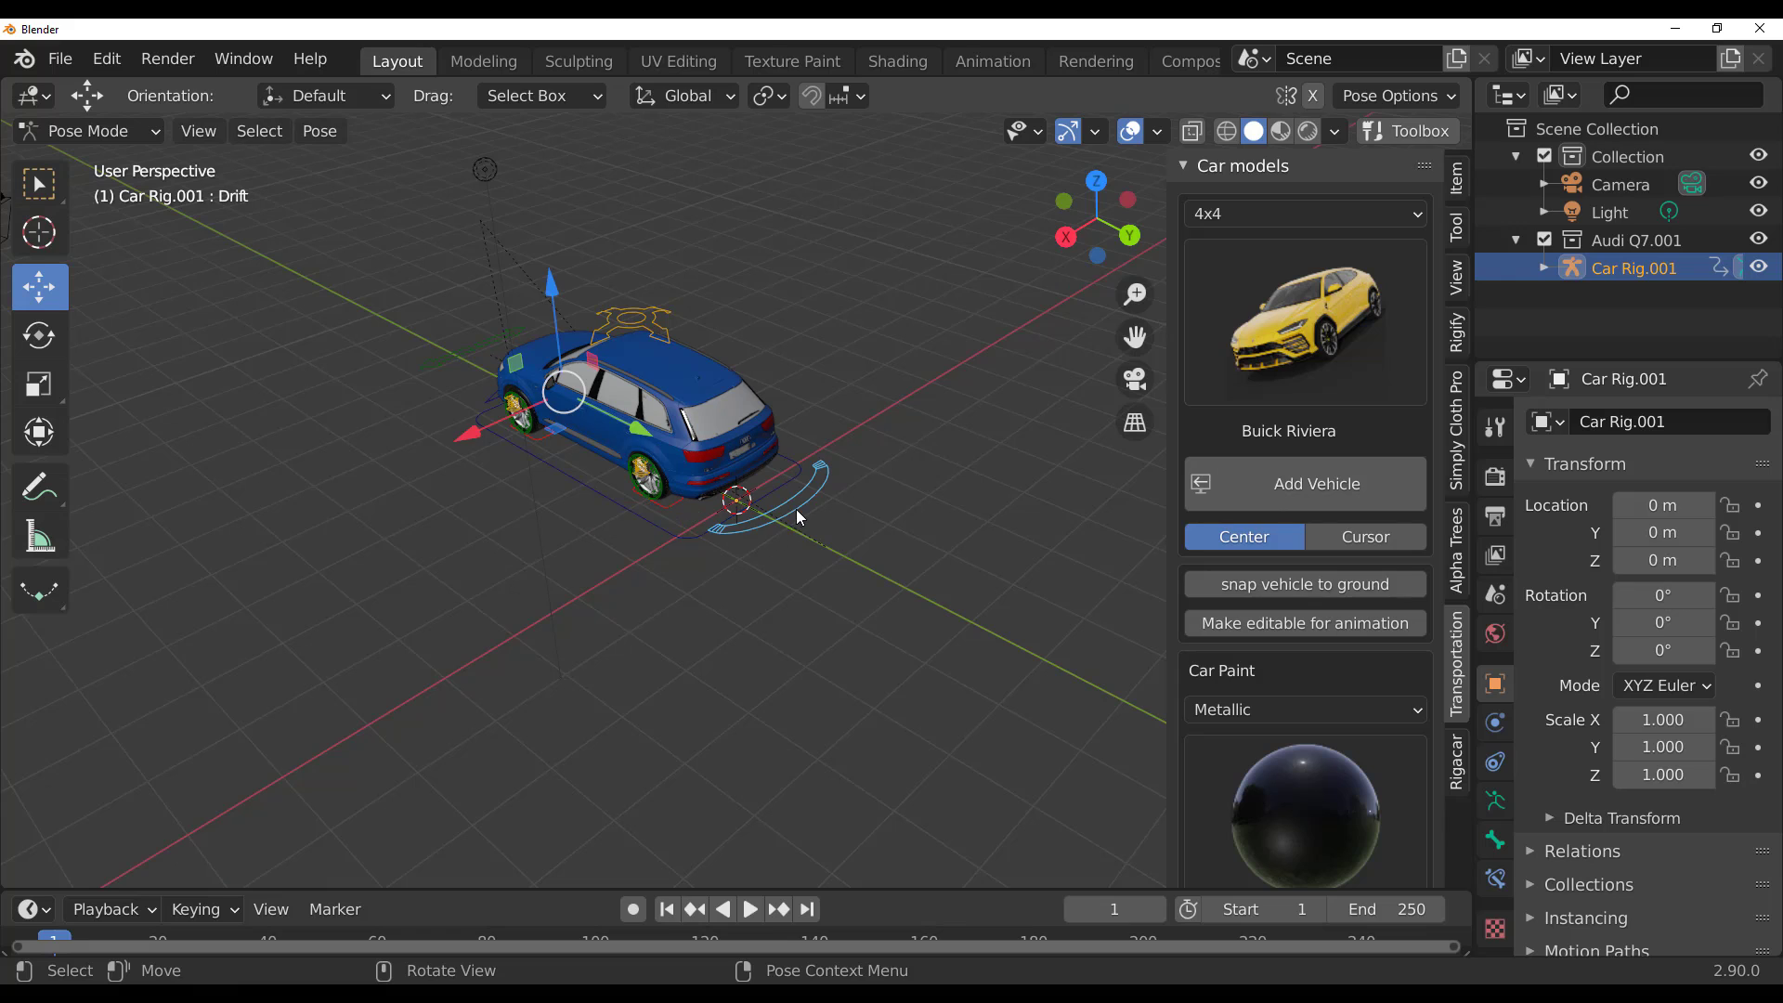
left_click(50, 347)
left_click_drag(594, 438, 655, 481)
Step: Return to Object Mode and deselect the car rig
left_click(88, 131)
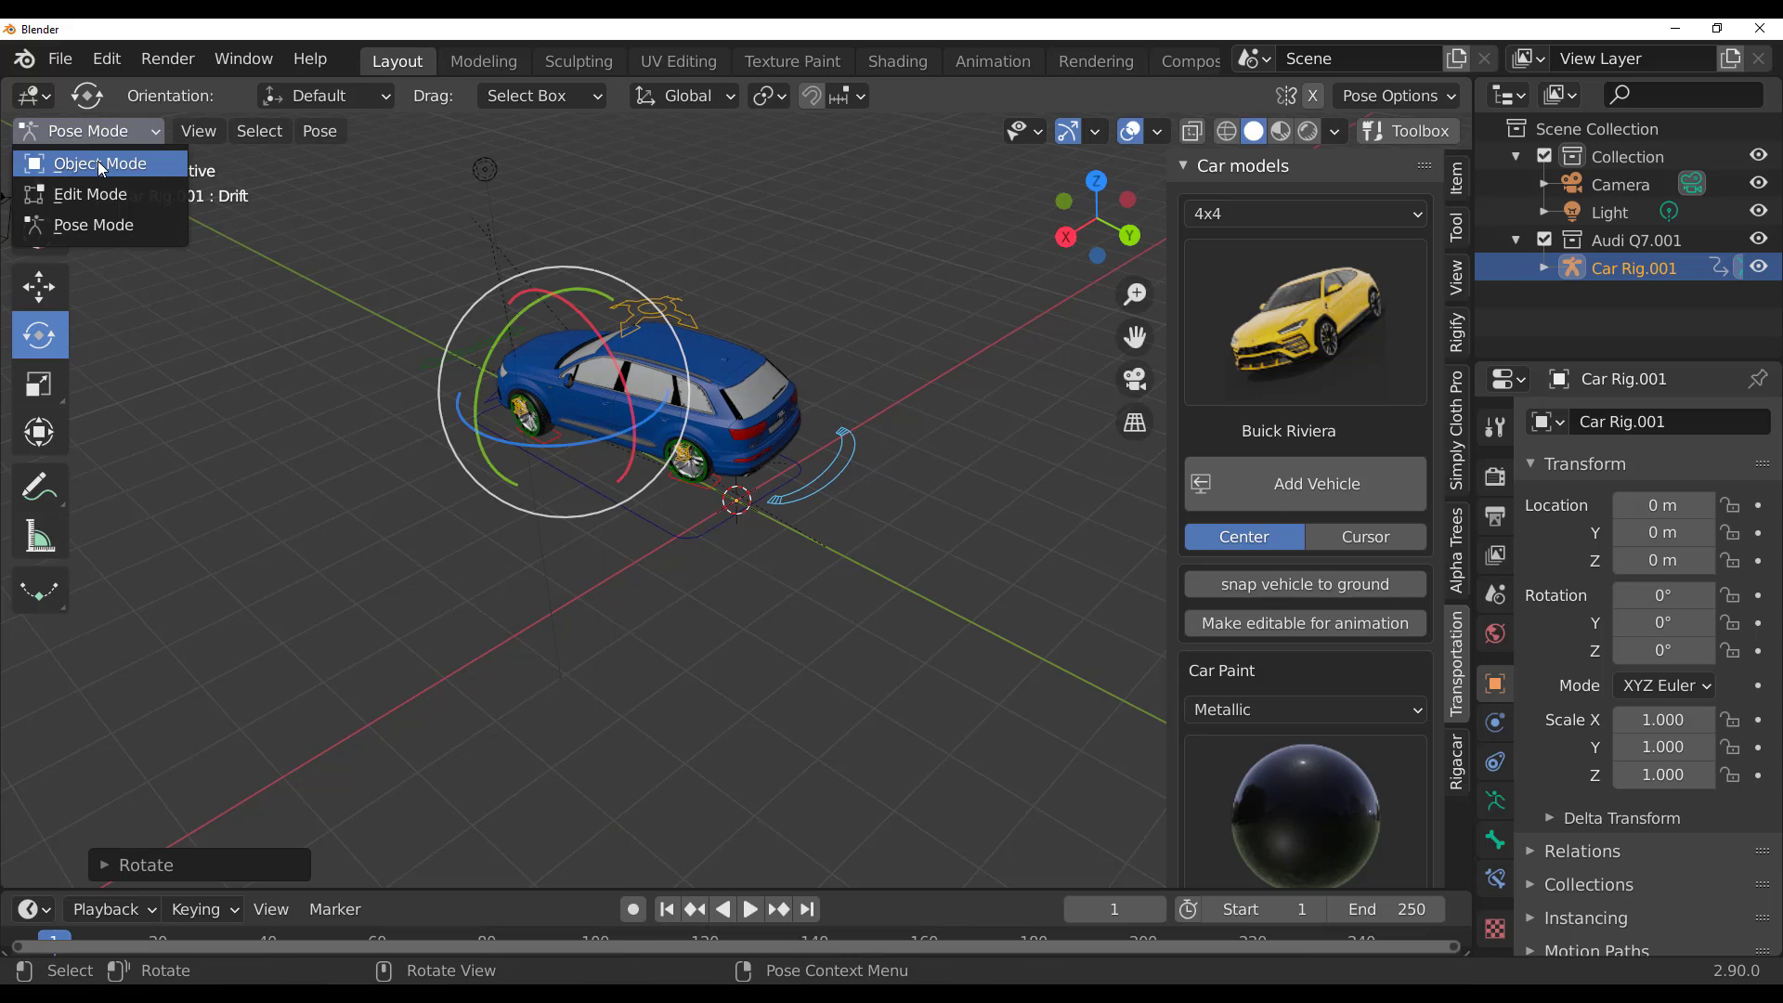
left_click(97, 164)
left_click(684, 671)
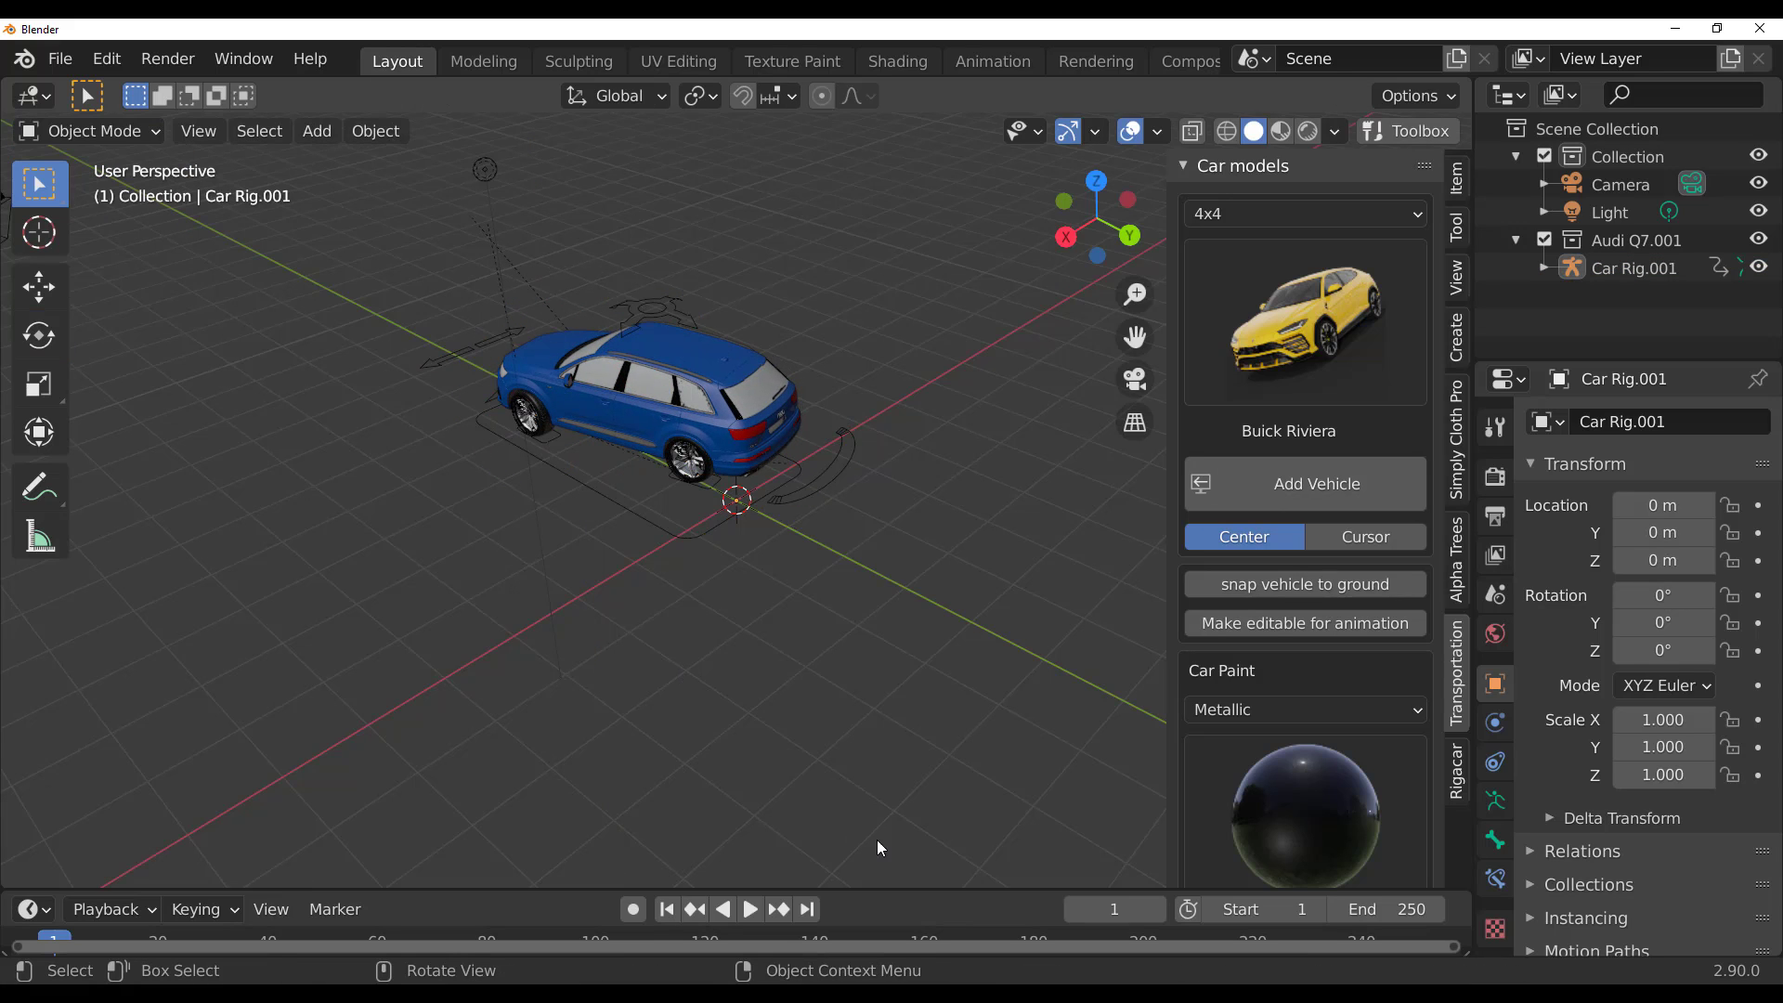
Step: Scroll the Transportation sidebar down to the HDRI and Backplates section
scroll(1288, 636, "down", 3)
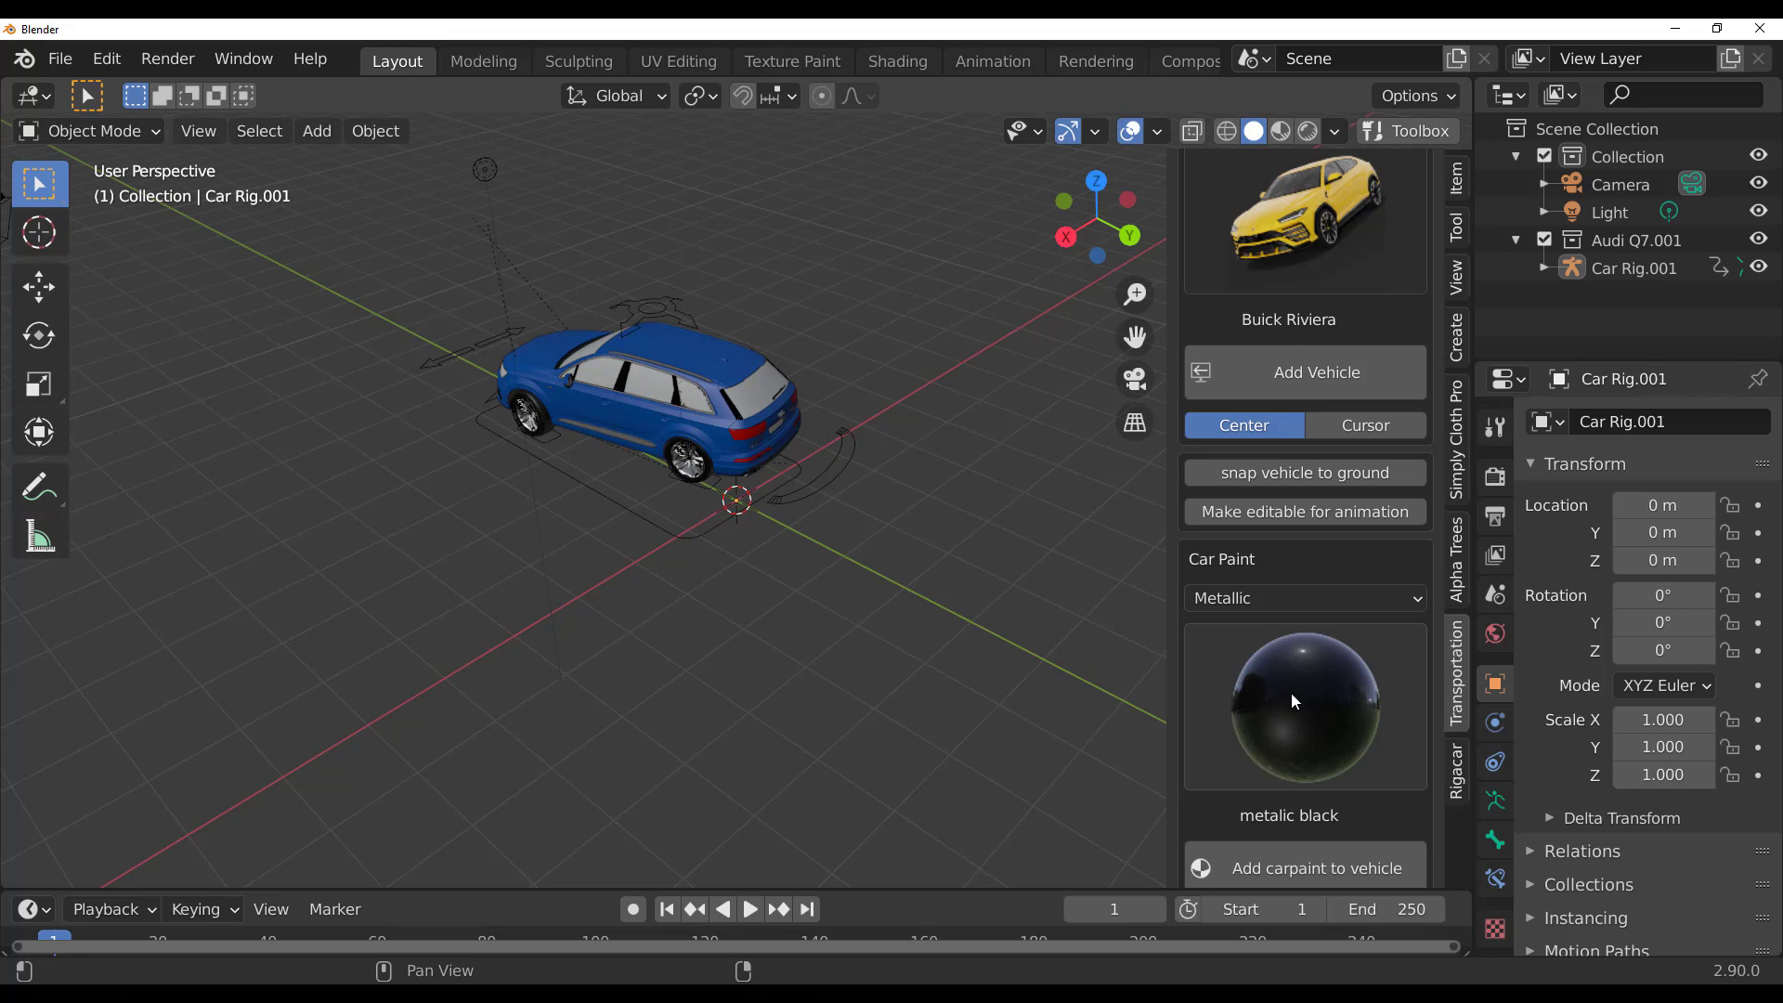
scroll(1291, 693, "down", 6)
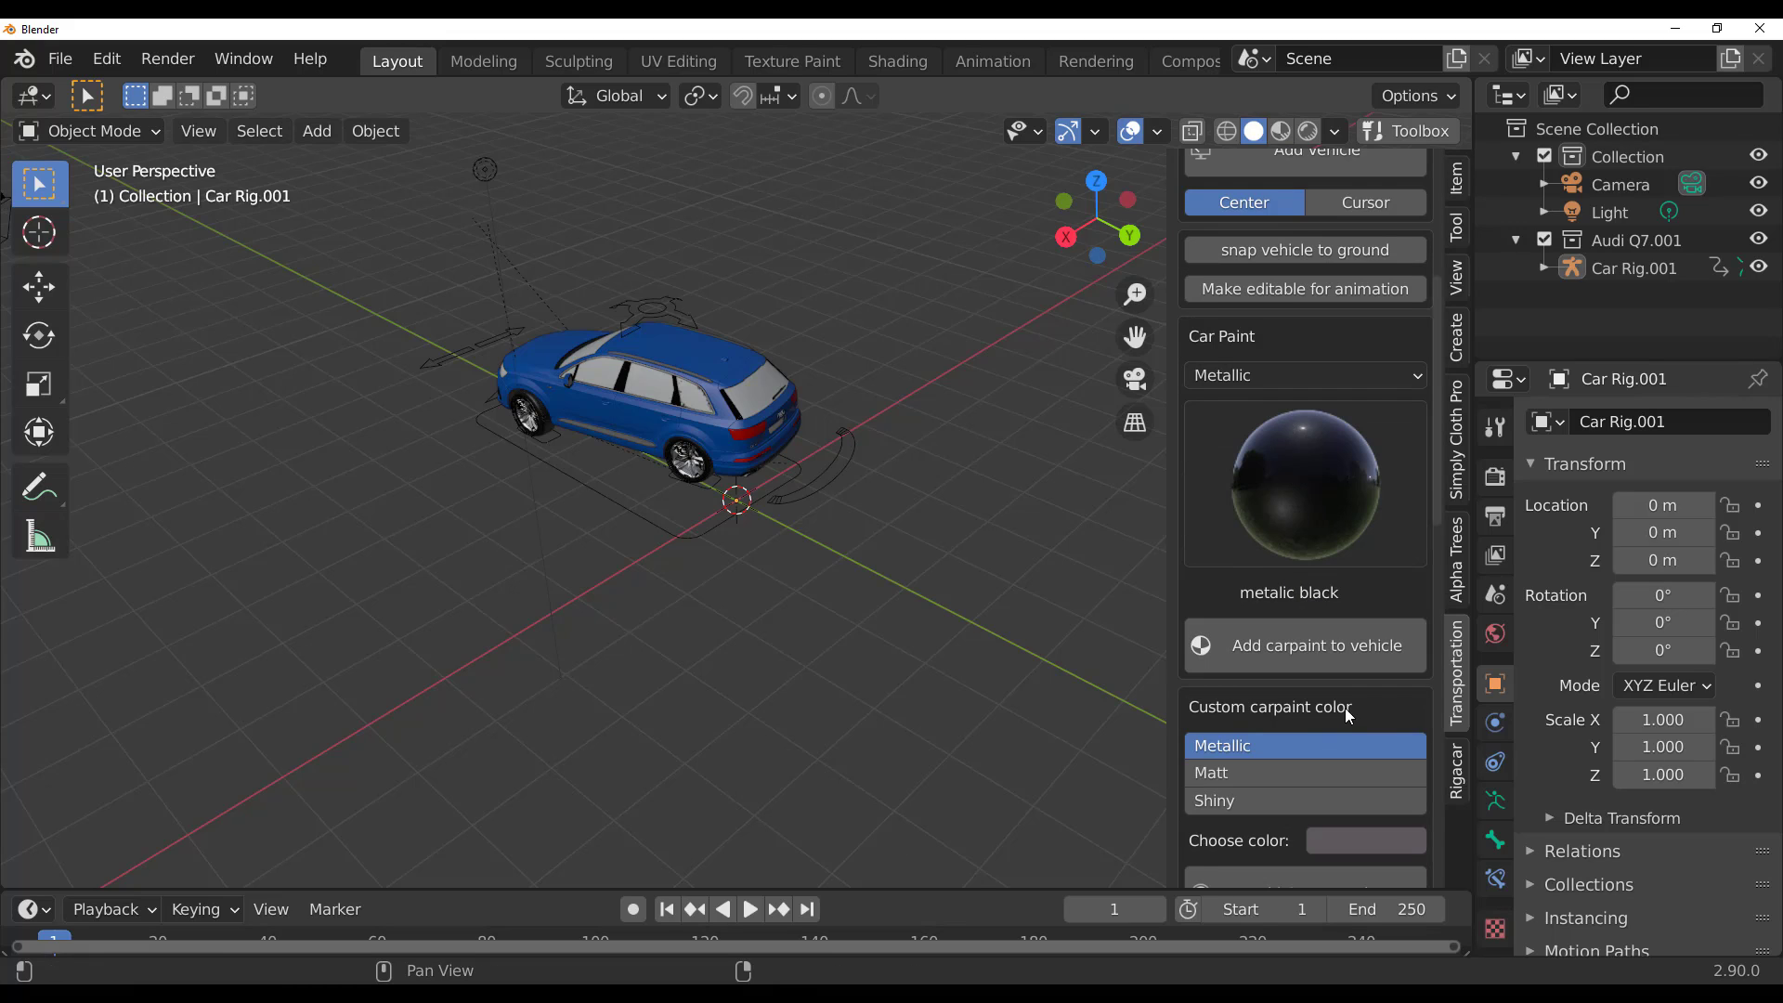
scroll(1345, 708, "down", 4)
scroll(1324, 664, "down", 12)
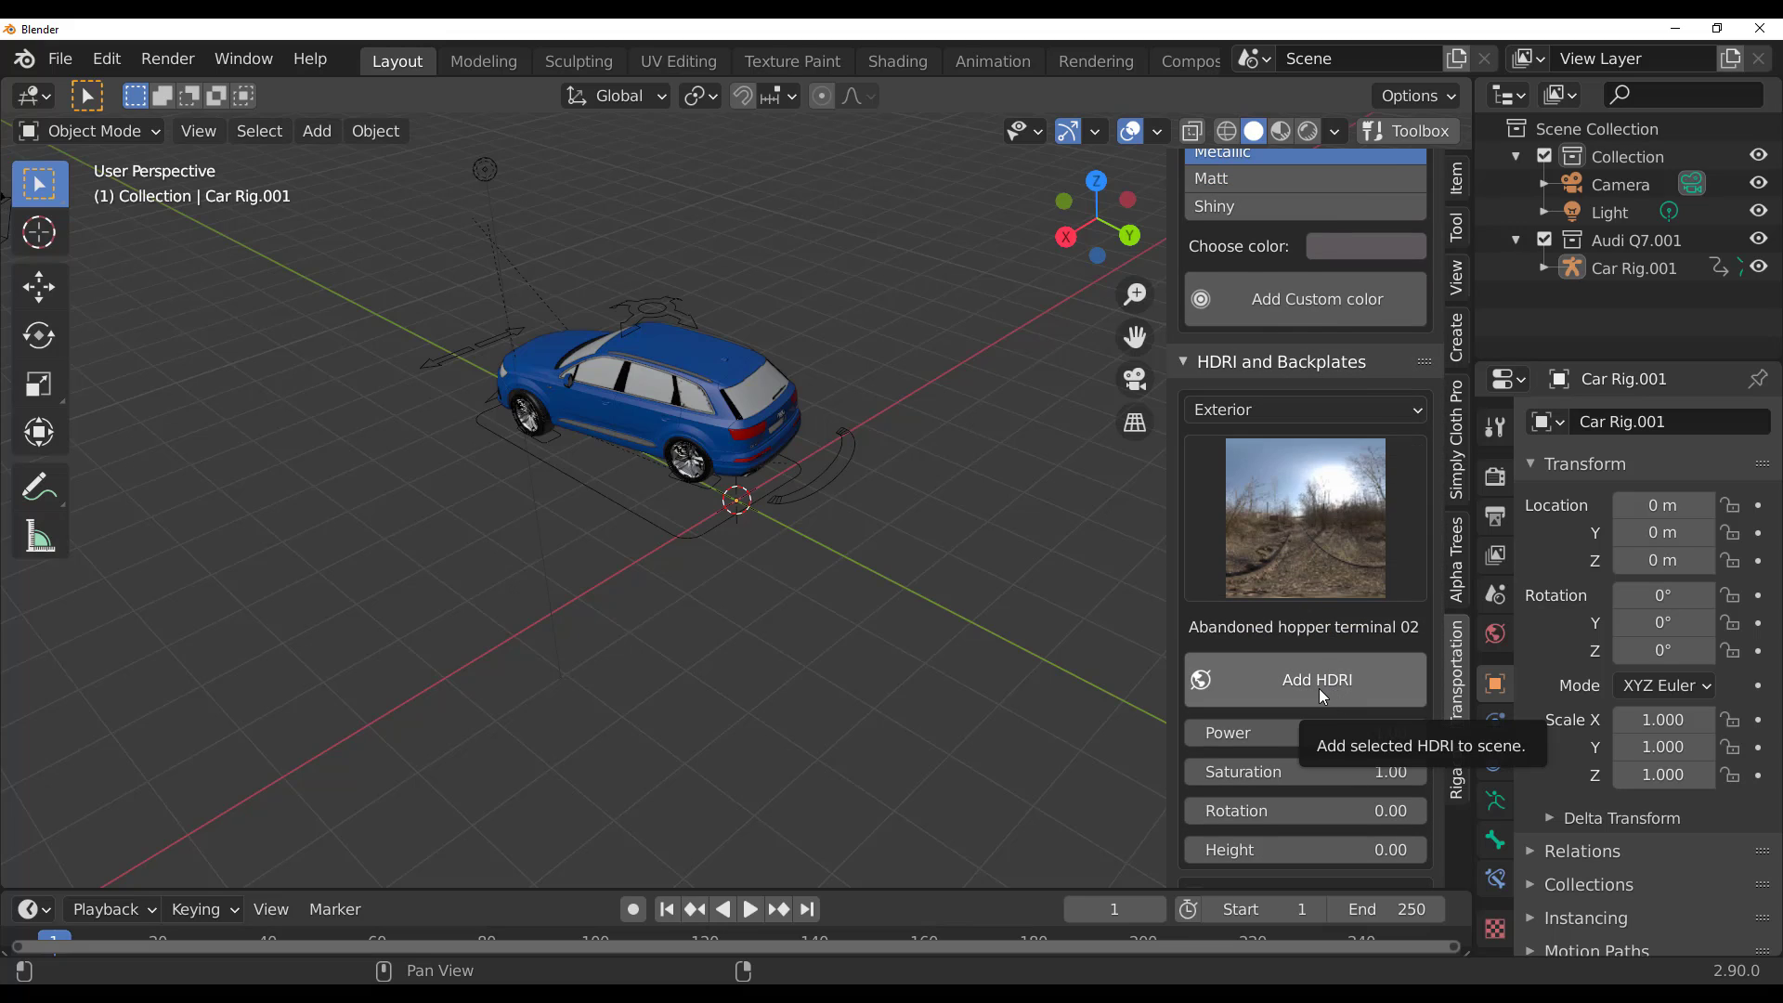
scroll(1240, 687, "down", 6)
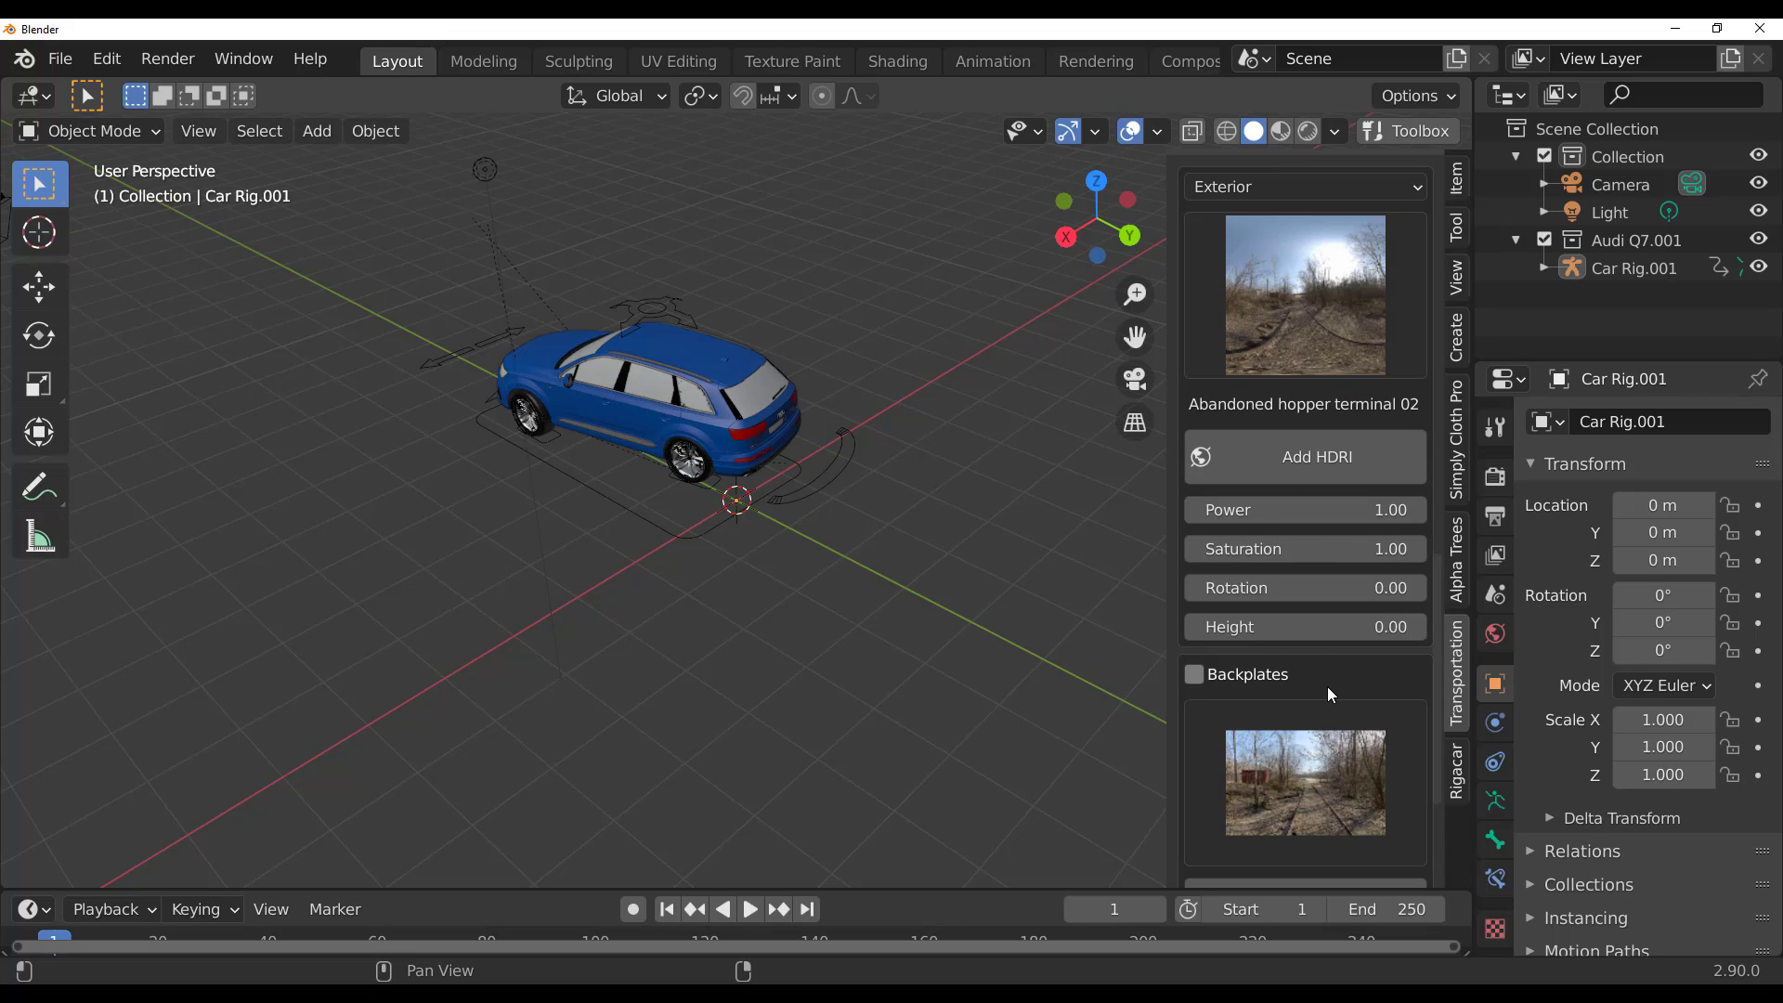
scroll(1318, 658, "down", 5)
scroll(1319, 656, "down", 1)
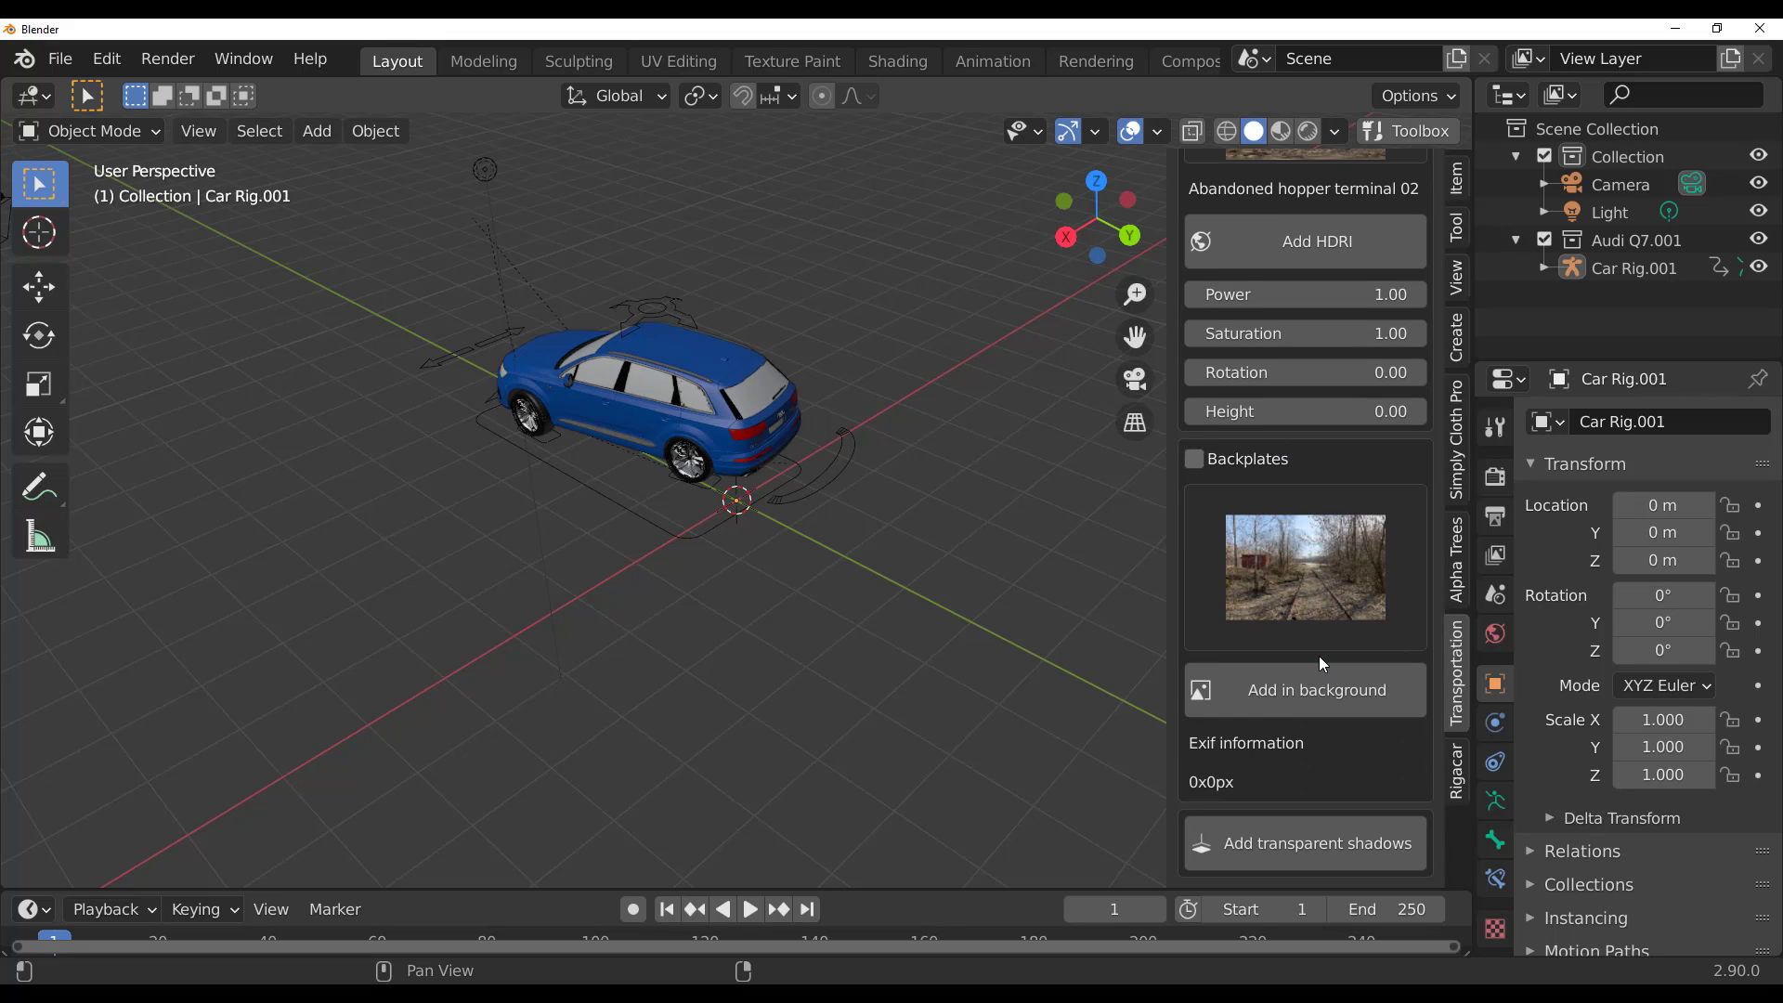
Step: Switch to Rendered shading and orbit and zoom around the car in the forest HDRI
left_click(1307, 131)
mouse_move(390, 400)
middle_mouse_down()
mouse_move(521, 470)
mouse_move(633, 493)
mouse_move(654, 589)
mouse_move(716, 589)
mouse_move(708, 554)
mouse_move(471, 582)
mouse_move(811, 536)
mouse_move(833, 519)
mouse_move(808, 516)
middle_mouse_up()
scroll(707, 553, "up", 3)
scroll(808, 516, "down", 4)
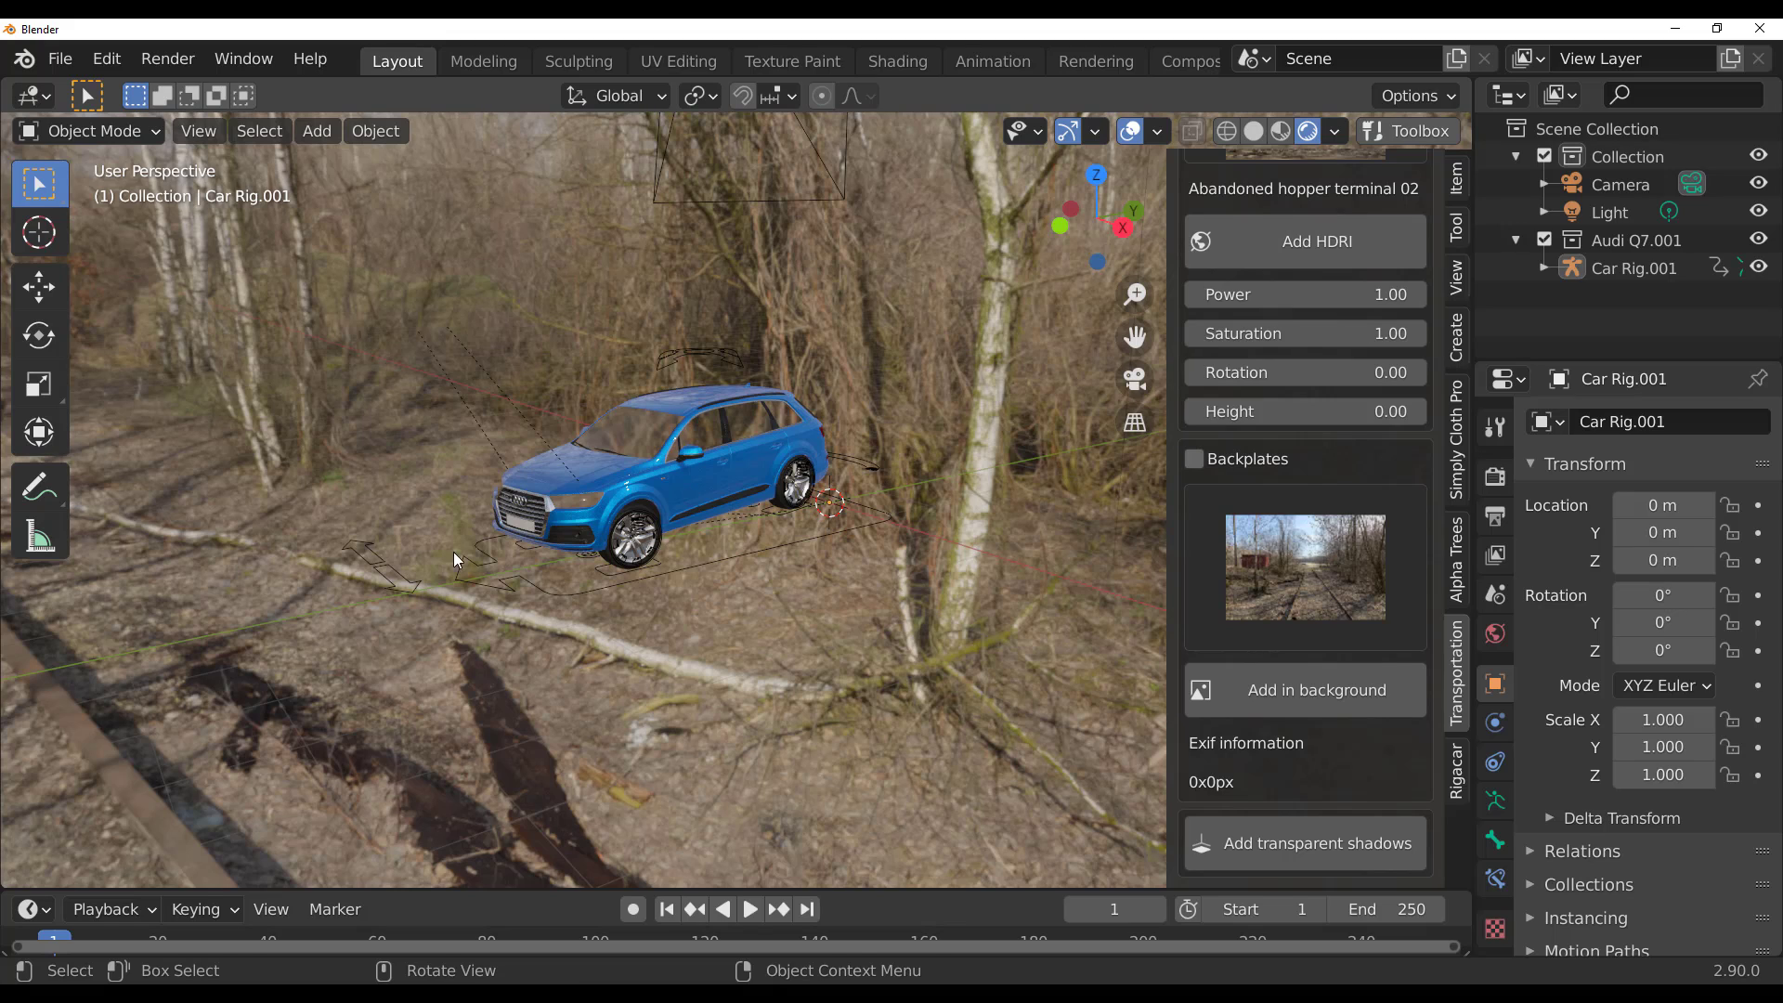
Step: Start a new General file without saving the car scene, and select the default cube
left_click(59, 58)
mouse_move(102, 91)
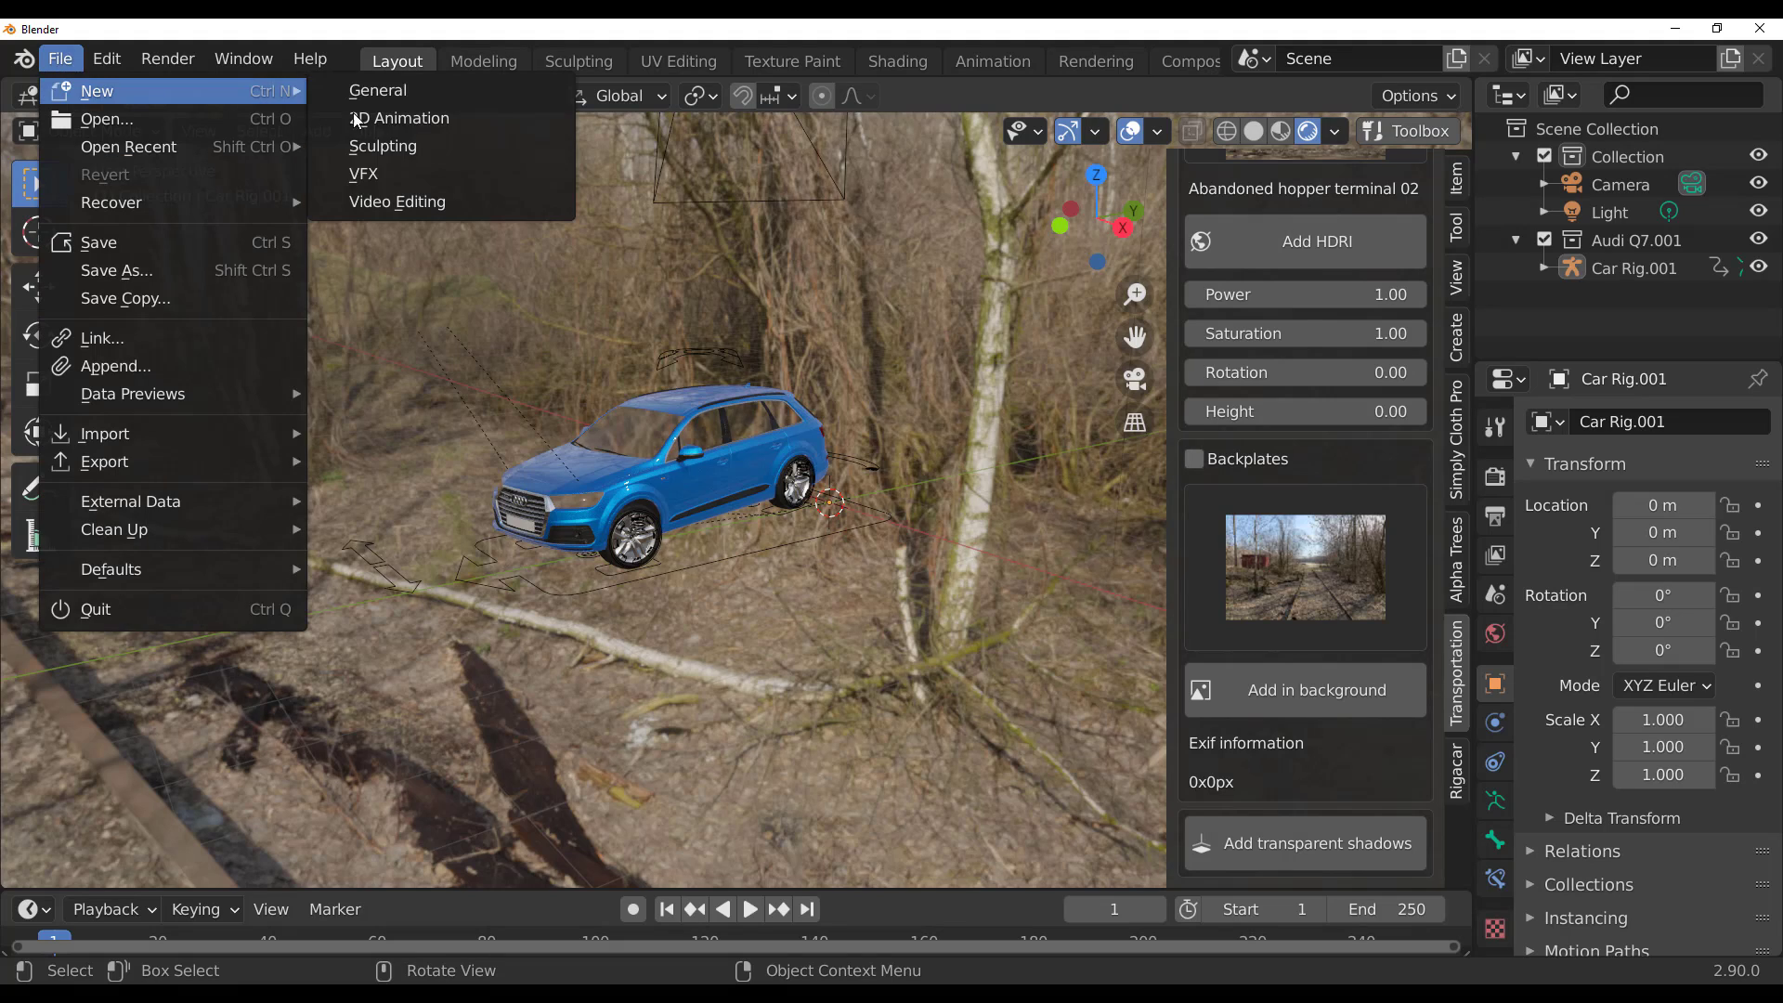
left_click(410, 91)
left_click(971, 560)
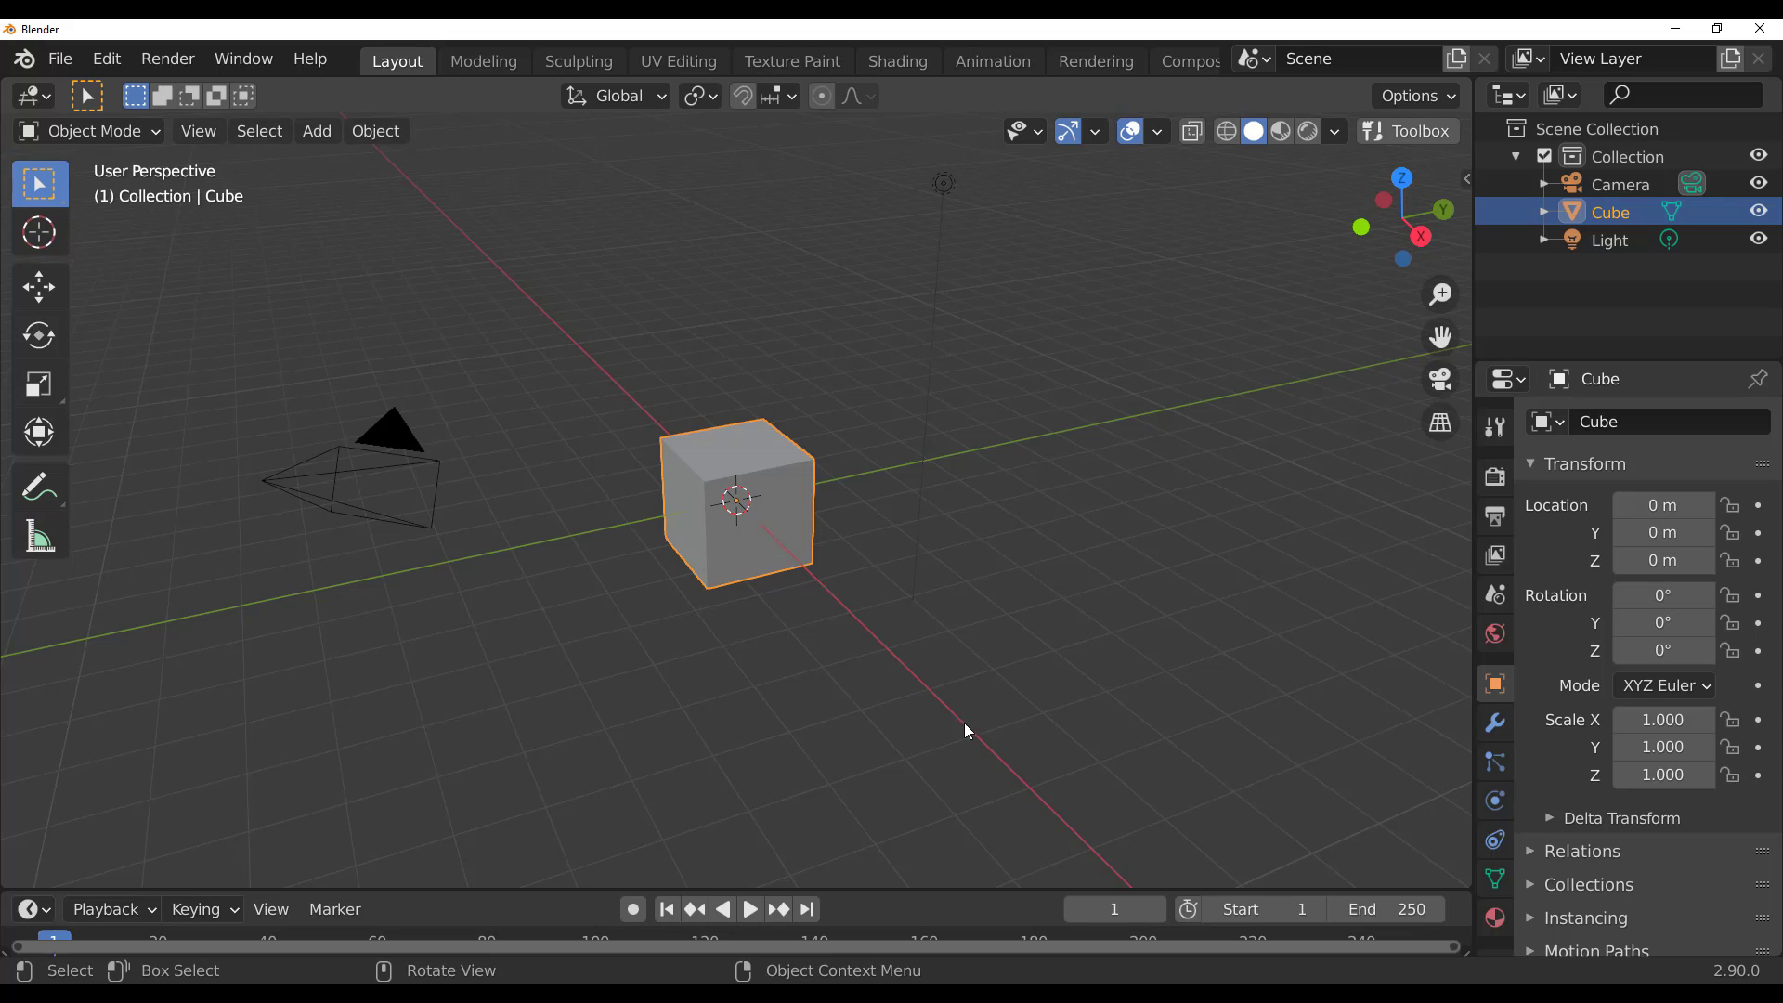
left_click(864, 654)
left_click(761, 568)
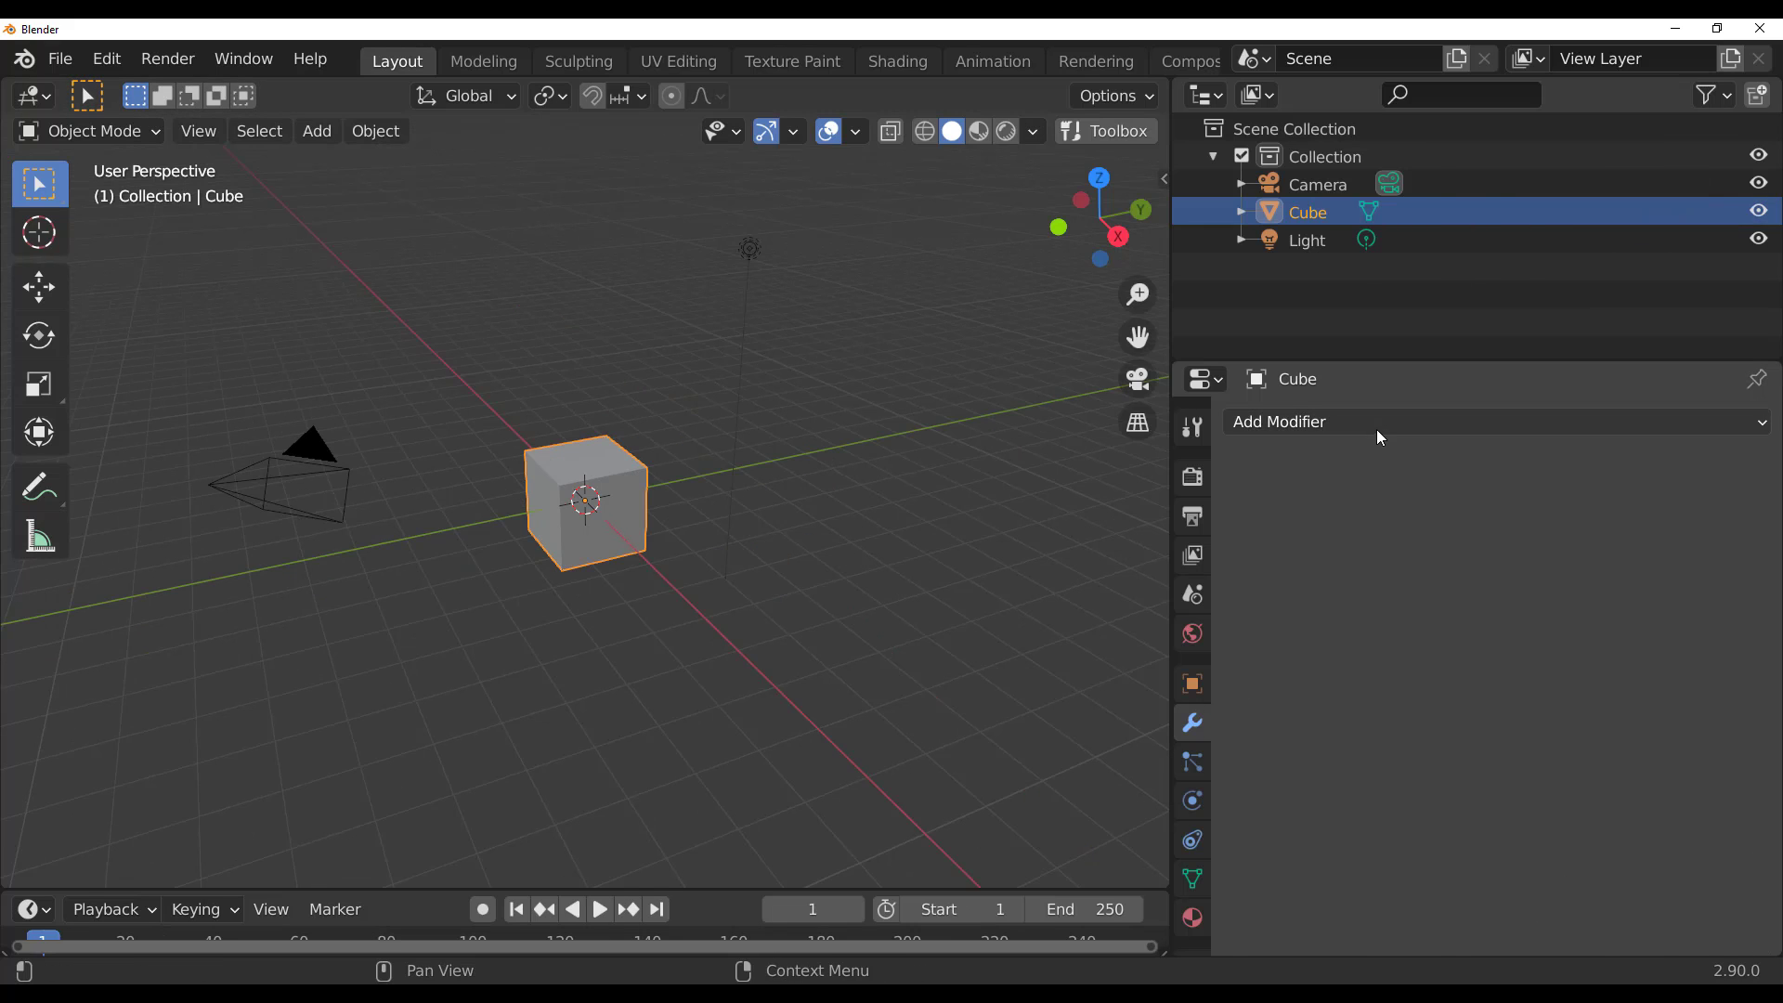
Step: Add an Ocean modifier to the cube with Depth 0 and apply it
left_click(1378, 431)
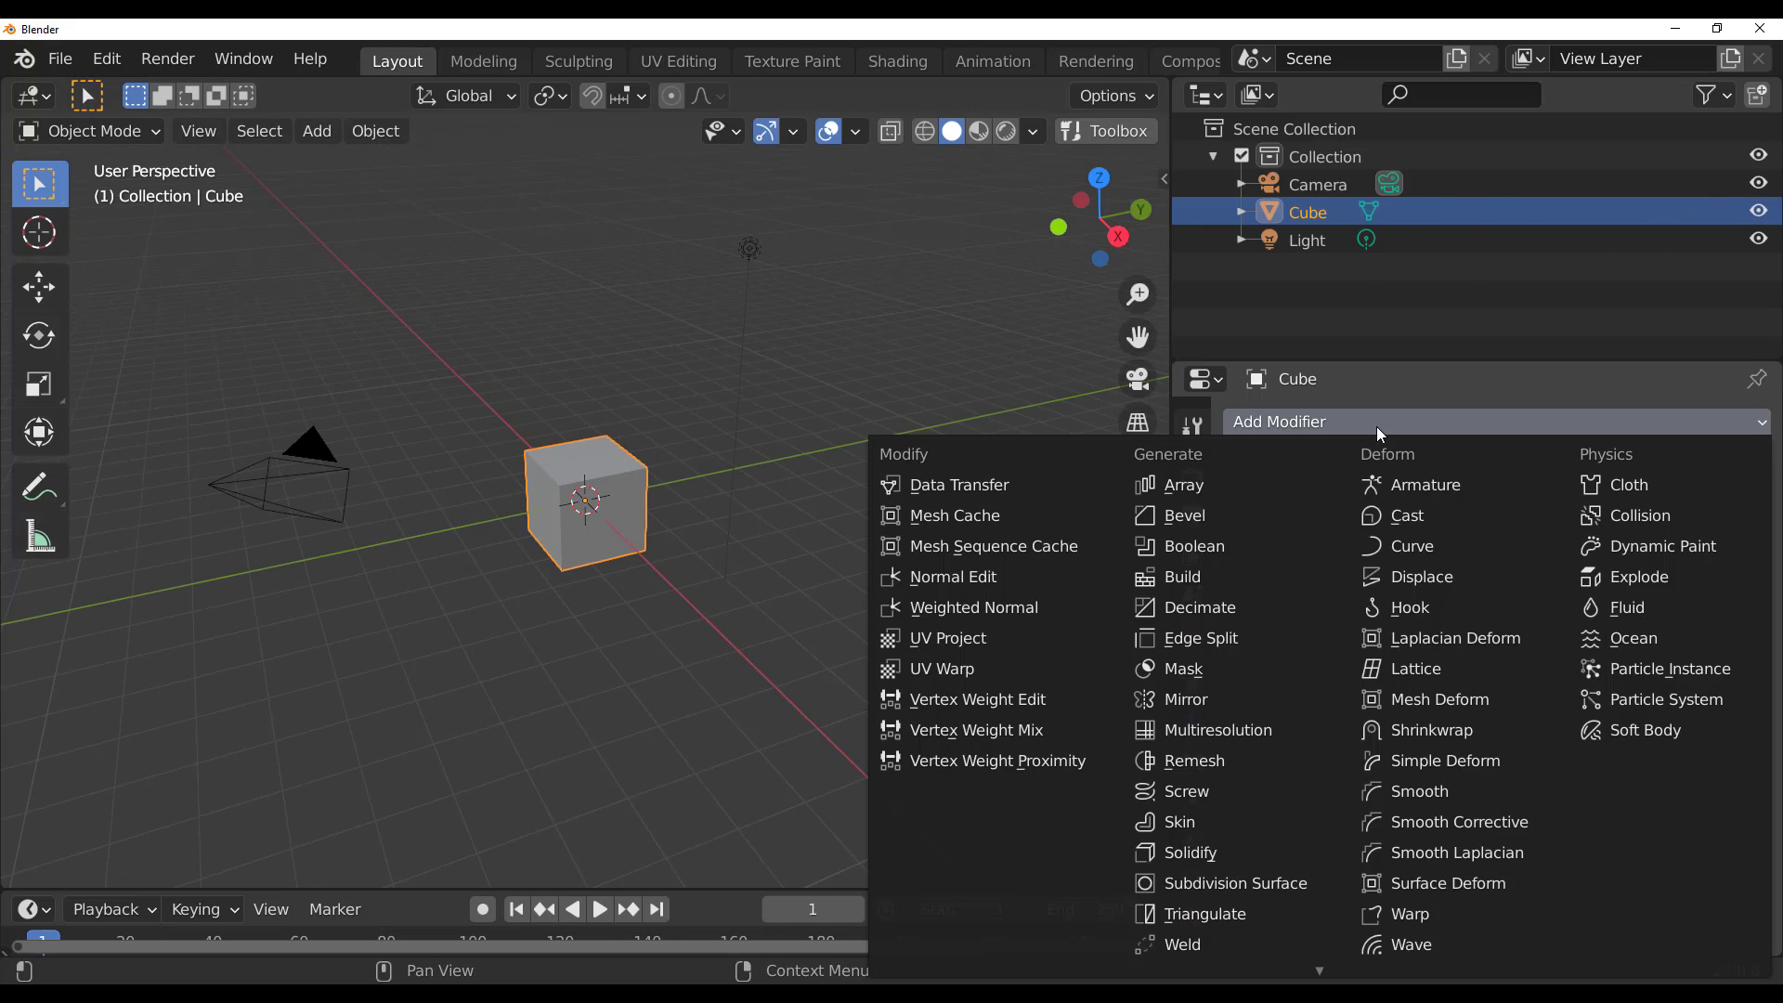
left_click(1634, 639)
left_click(1583, 661)
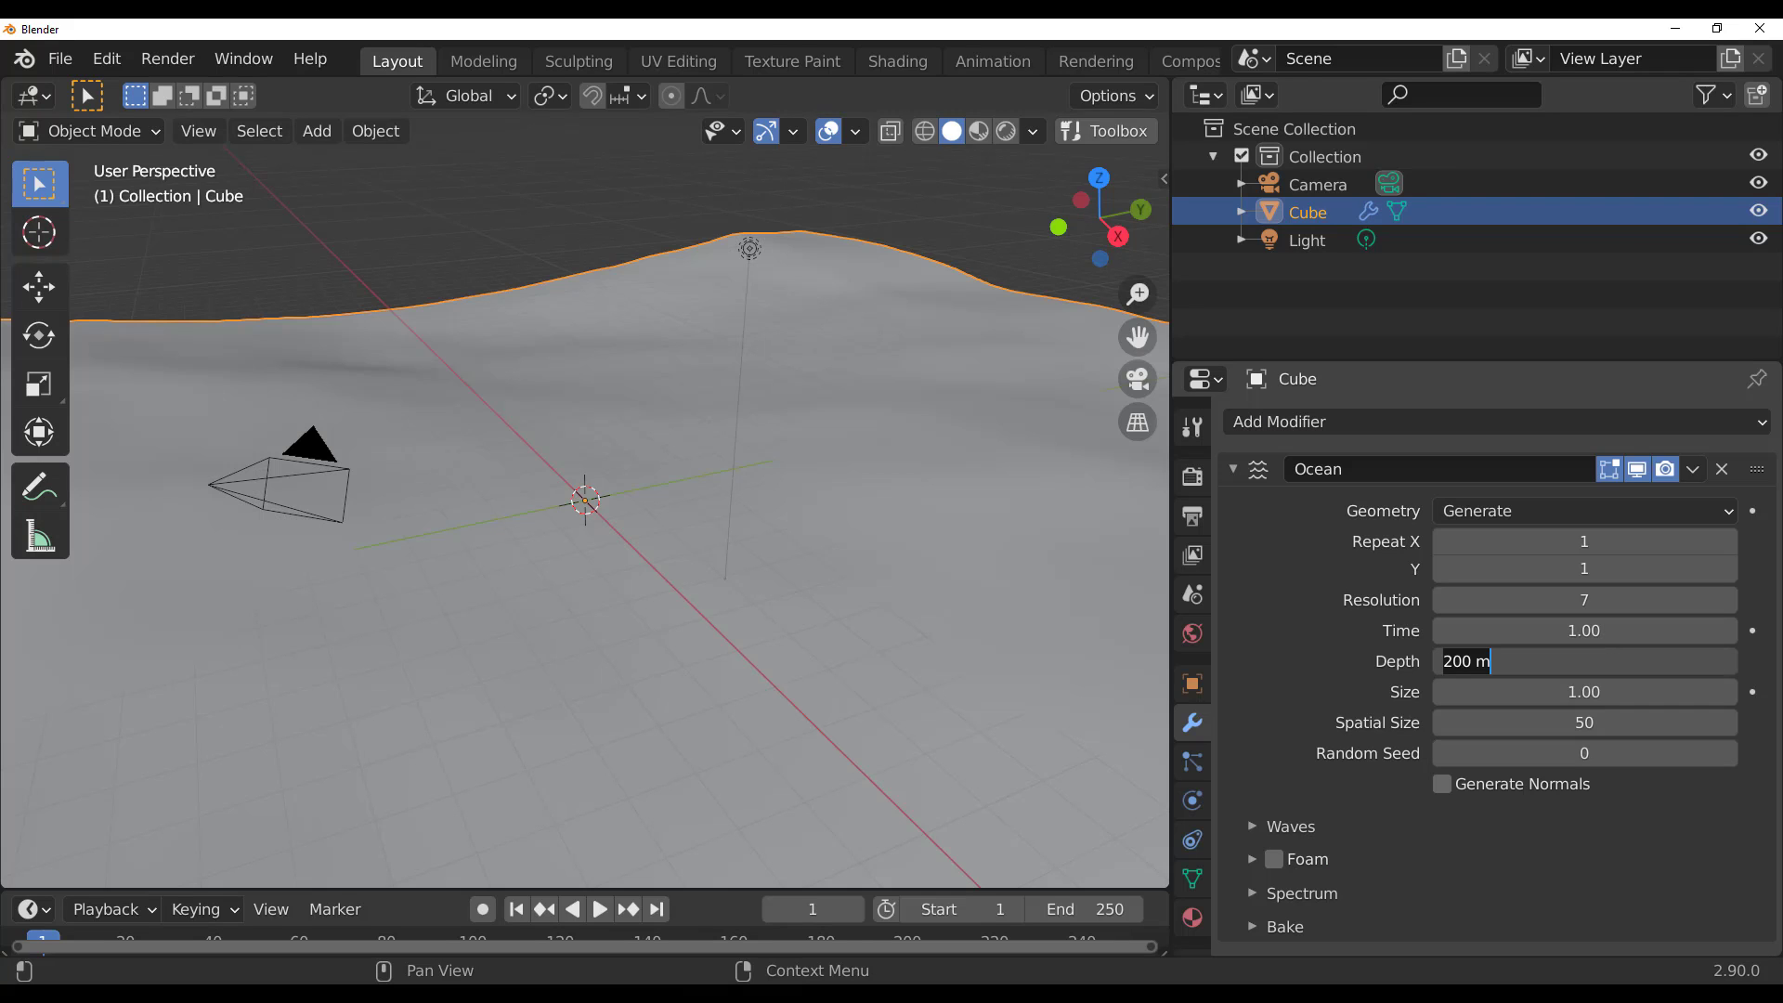
key("ctrl+a")
type("0")
key("Return")
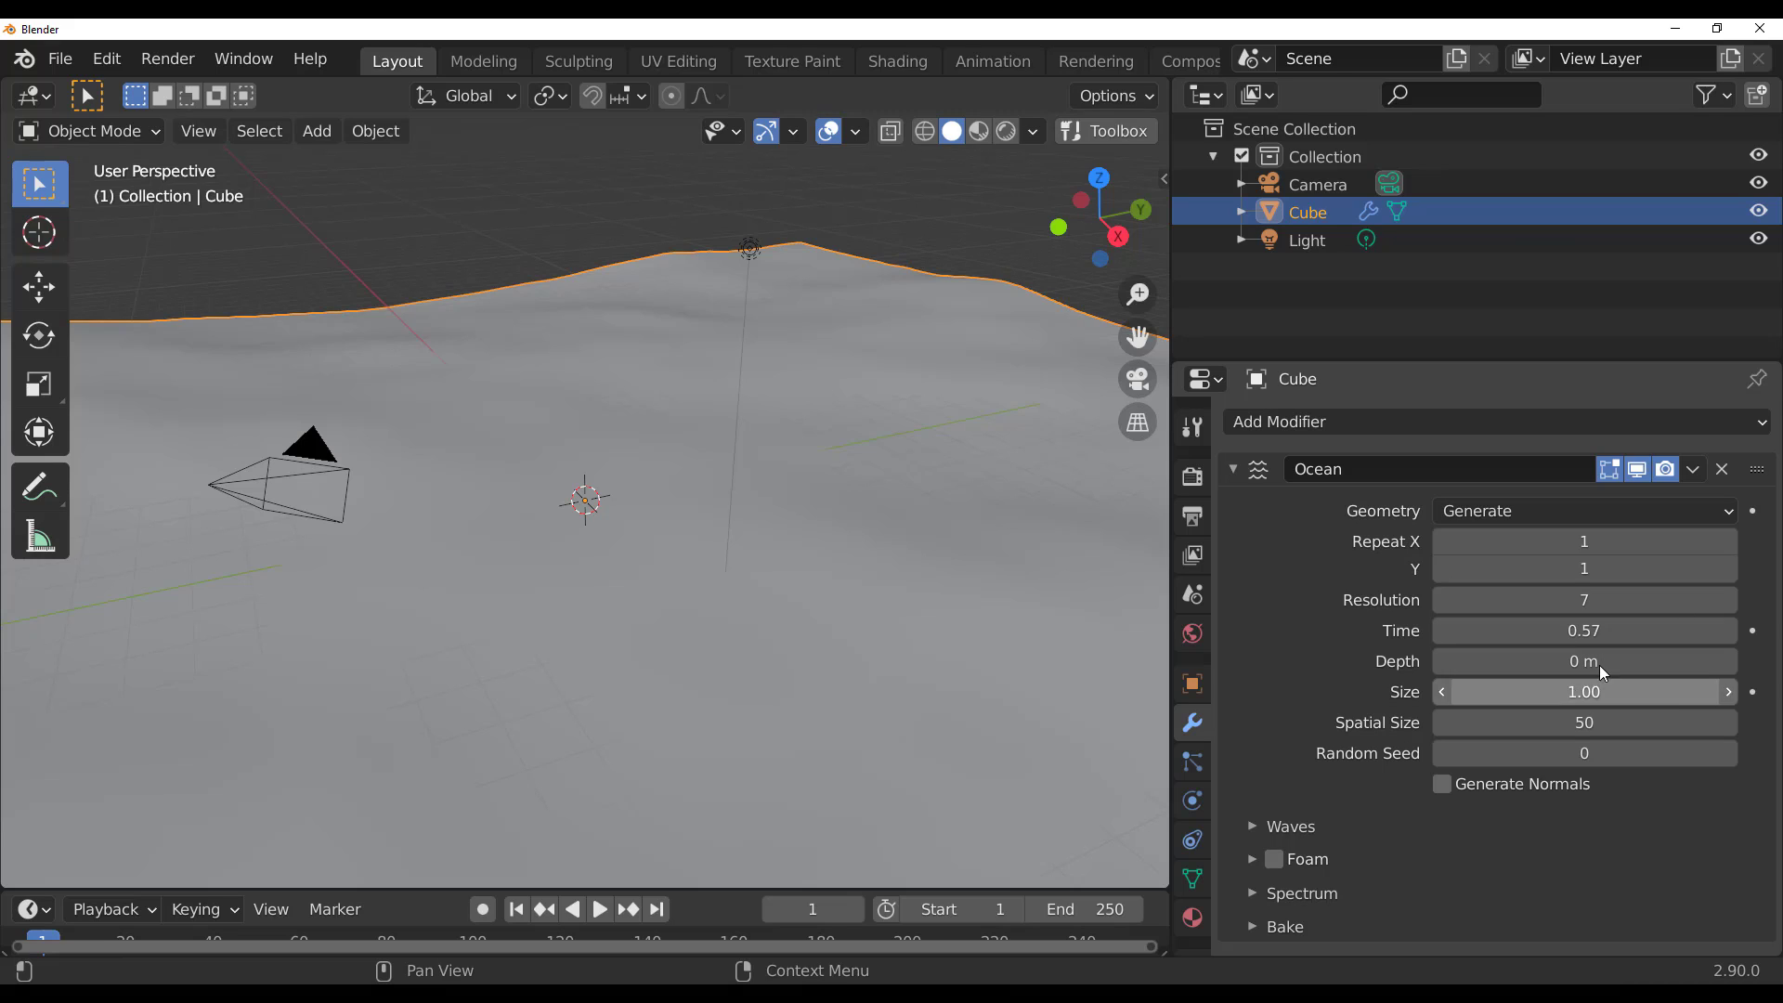
left_click(1691, 471)
left_click(1659, 504)
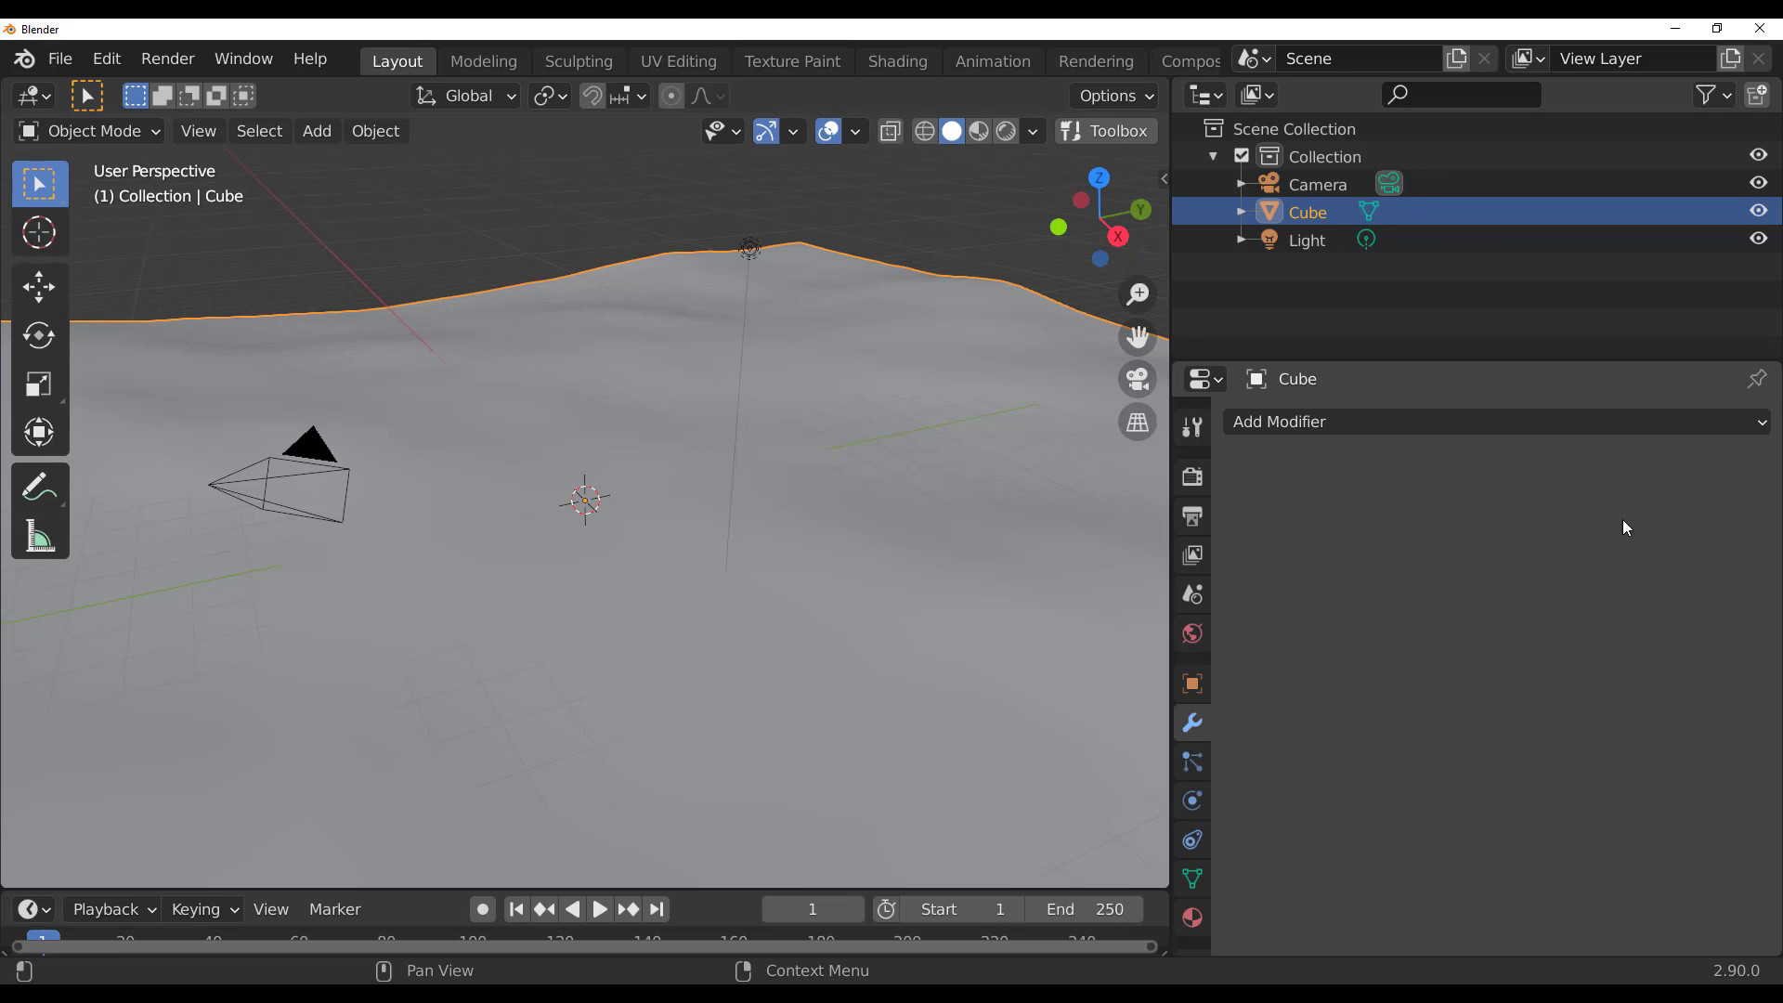
Step: Move the wavy terrain plane about 16 m along negative Y
left_click_drag(1167, 727, 1631, 726)
scroll(972, 600, "down", 8)
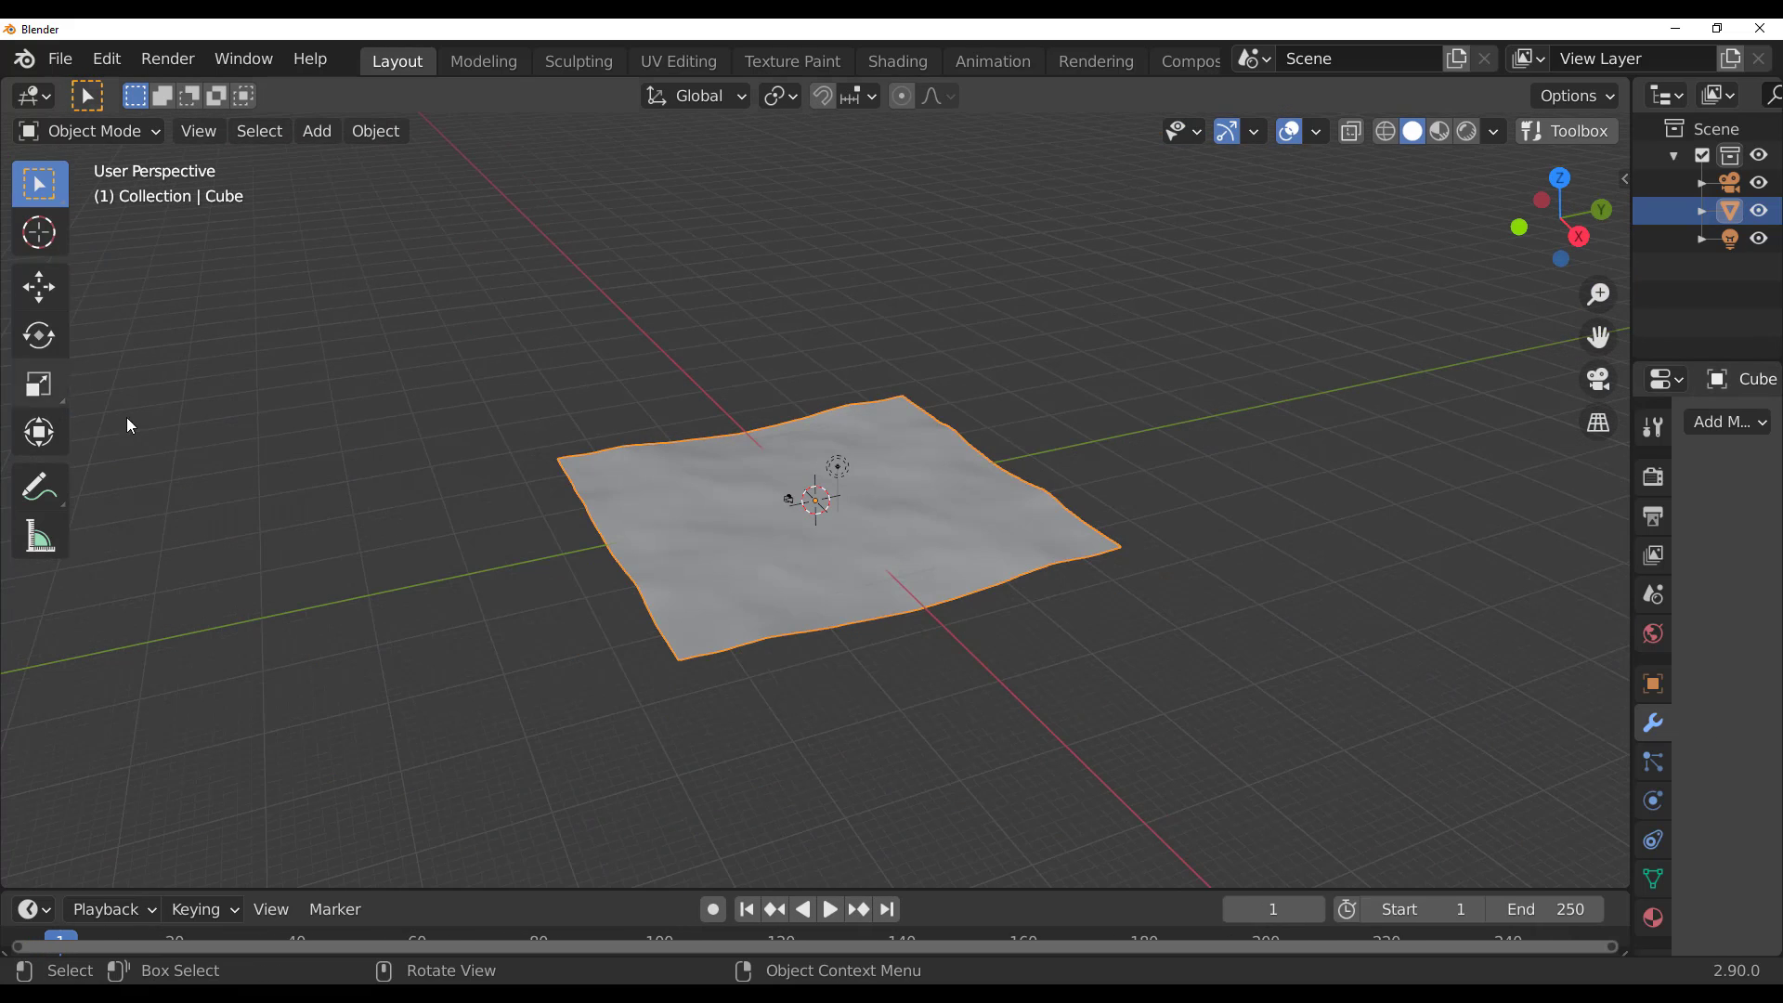
left_click(264, 427)
left_click(660, 585)
left_click(38, 287)
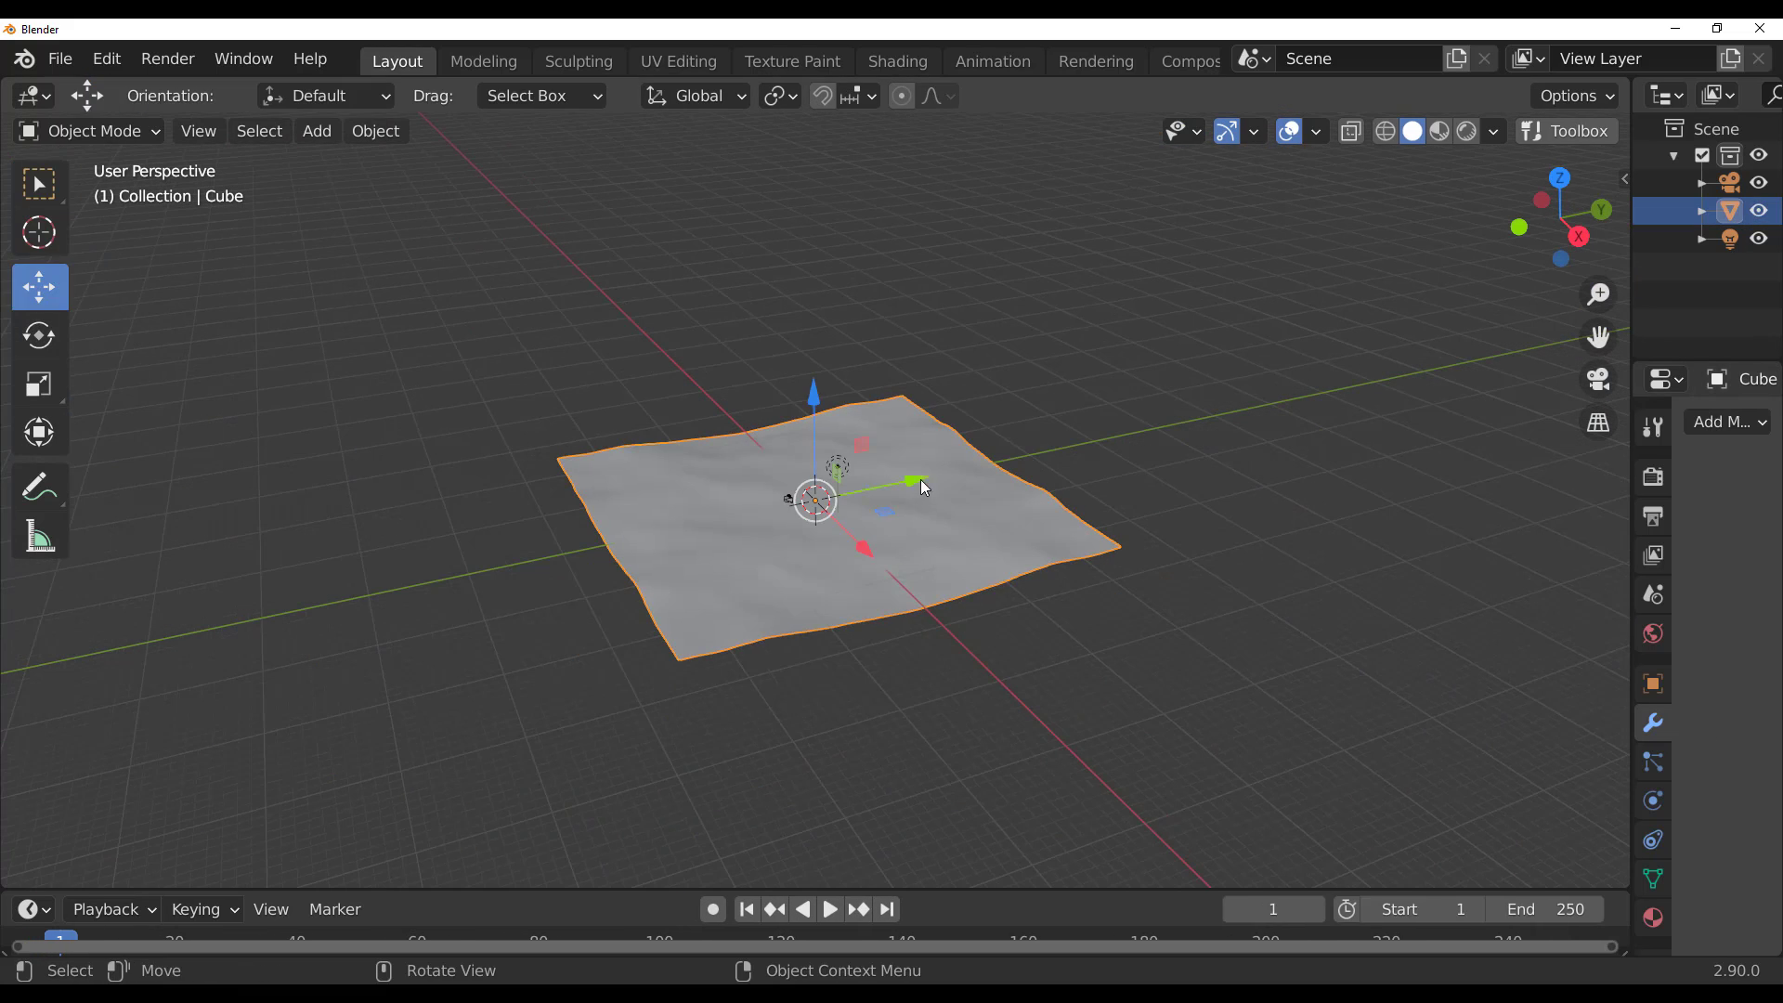
left_click_drag(923, 486, 650, 538)
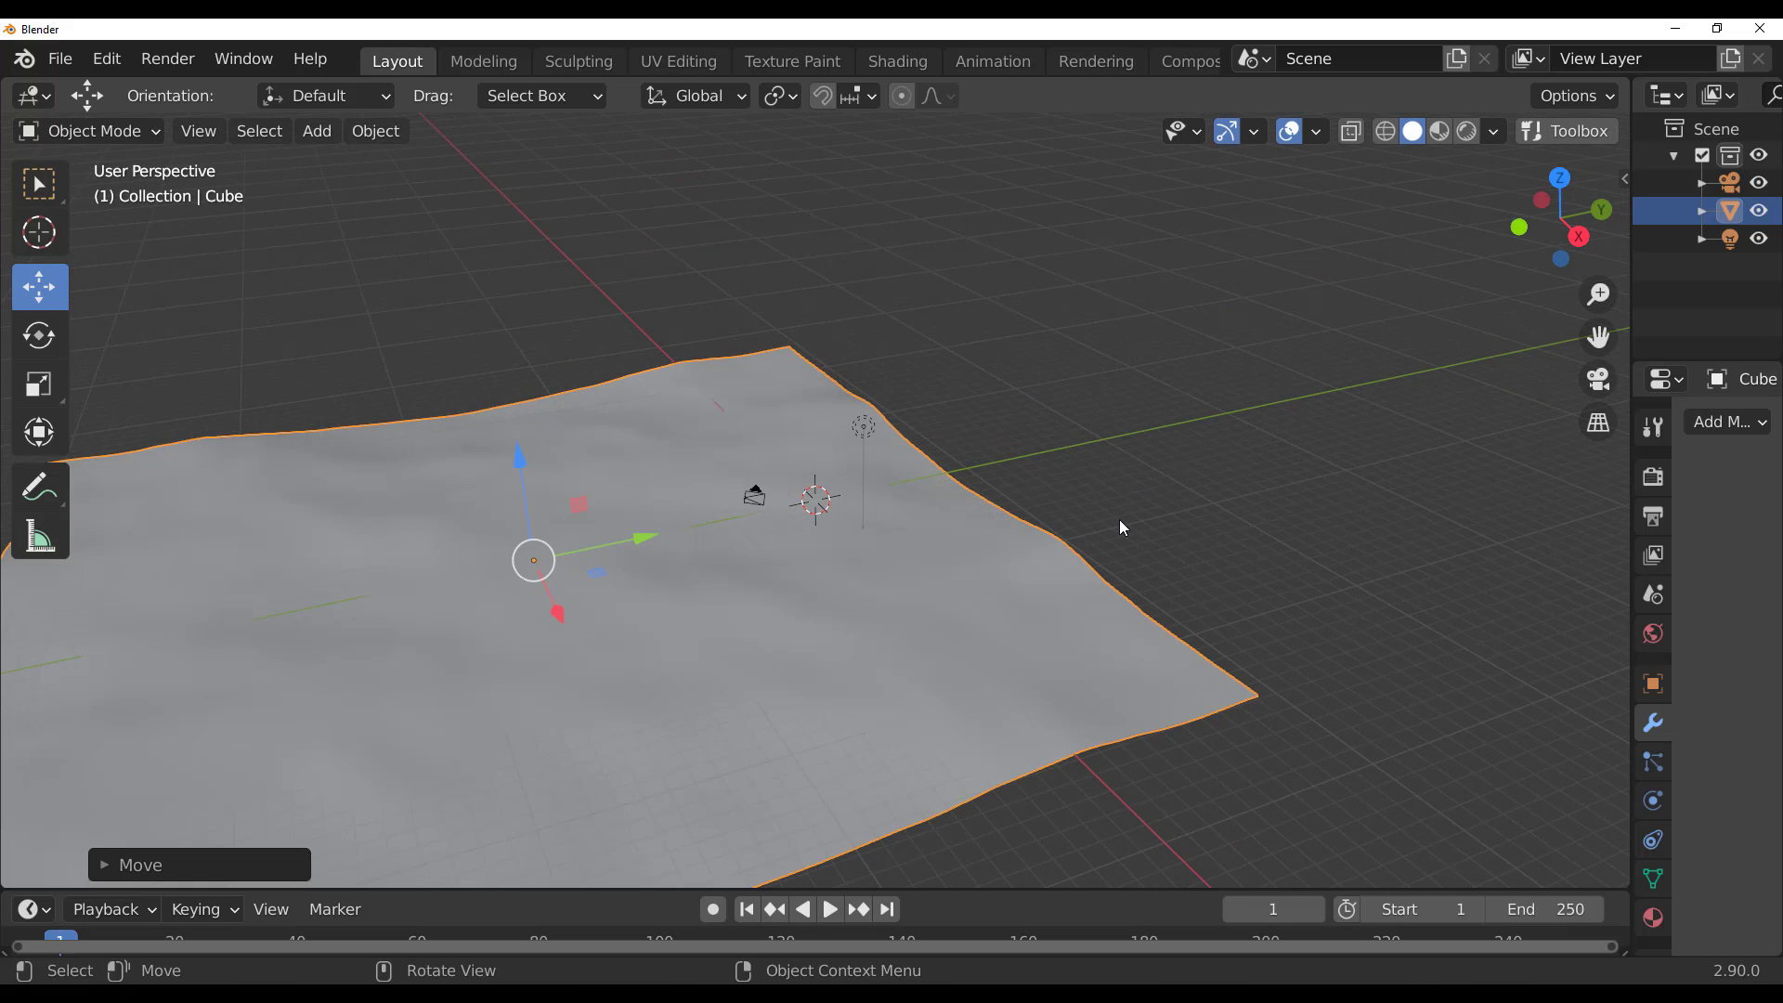
Step: Open the Transportation car models library and browse the Urban, Sedan and Classic categories
key("n")
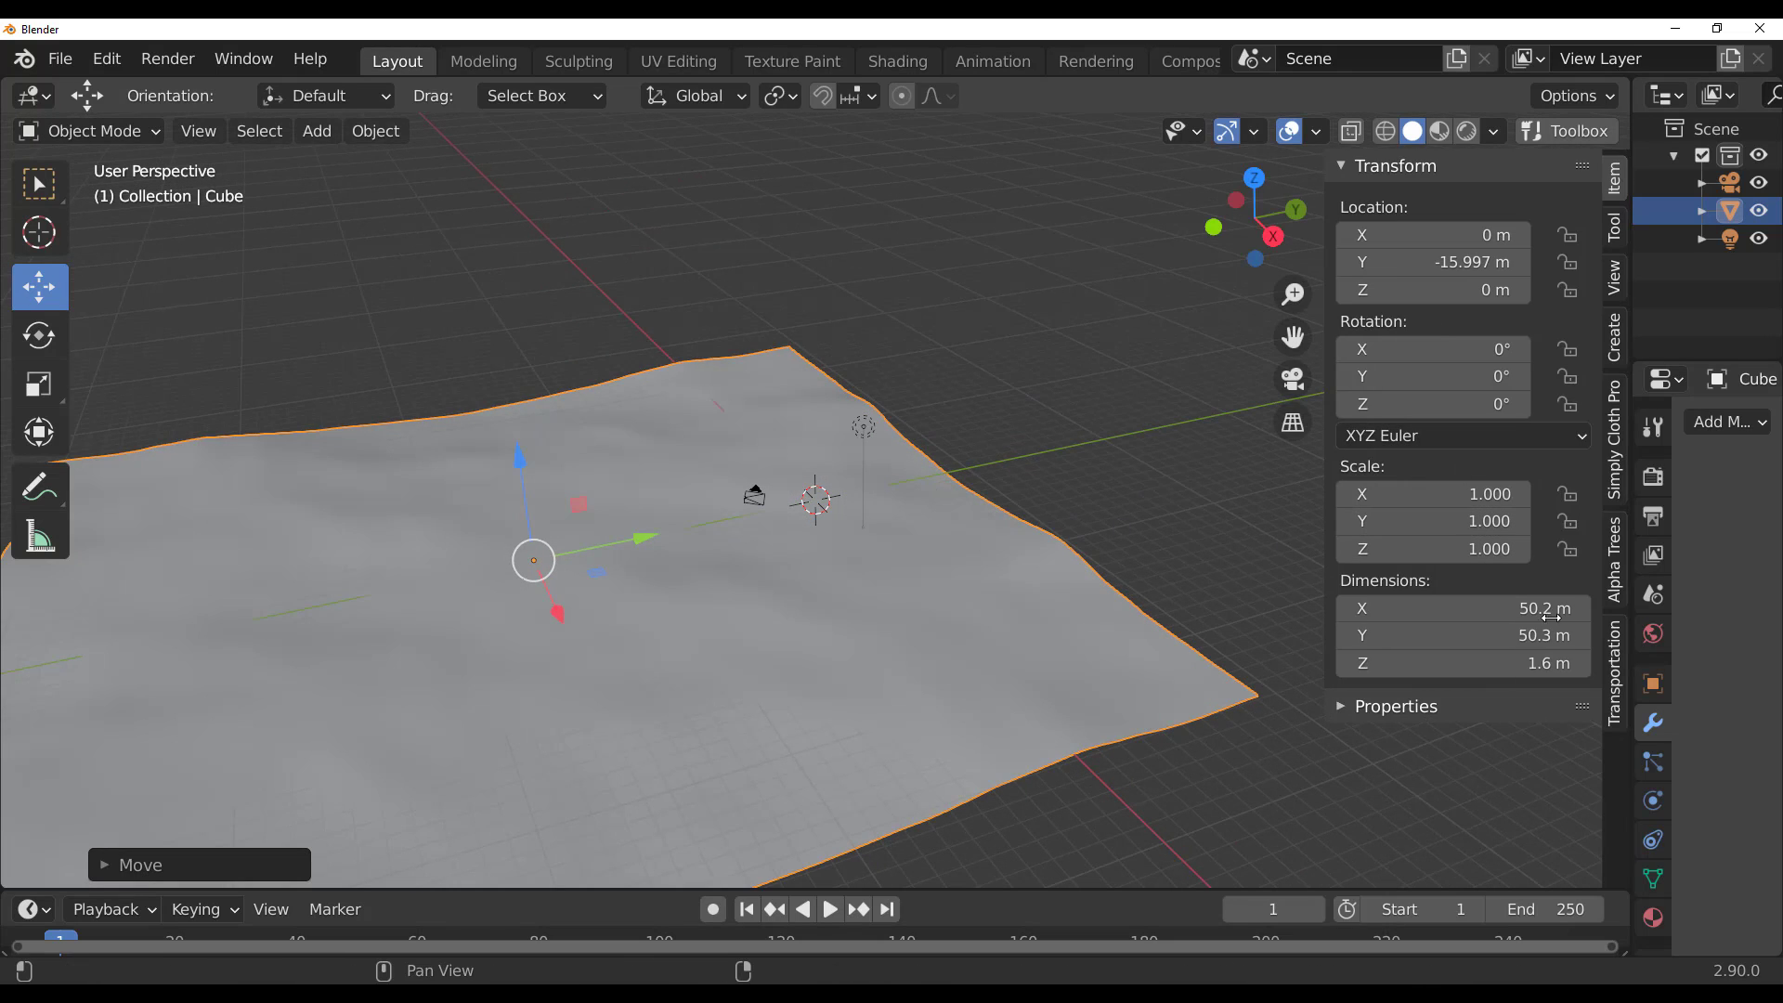
left_click(1616, 676)
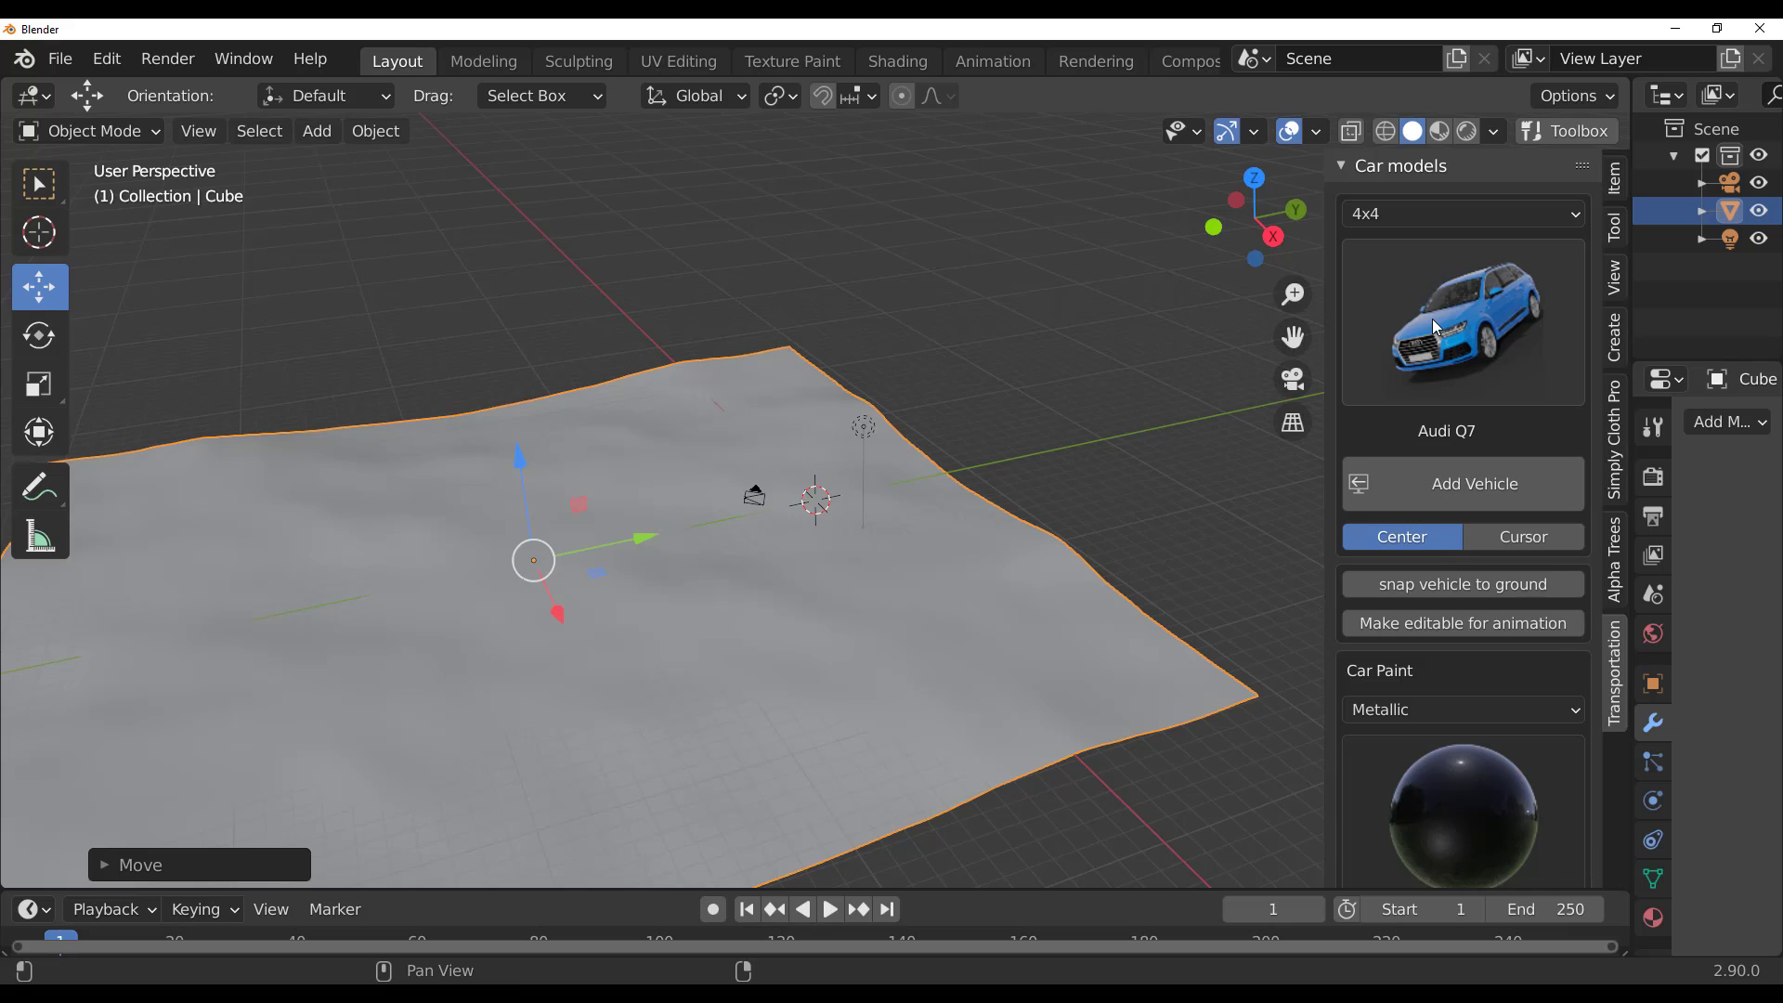
left_click(1451, 219)
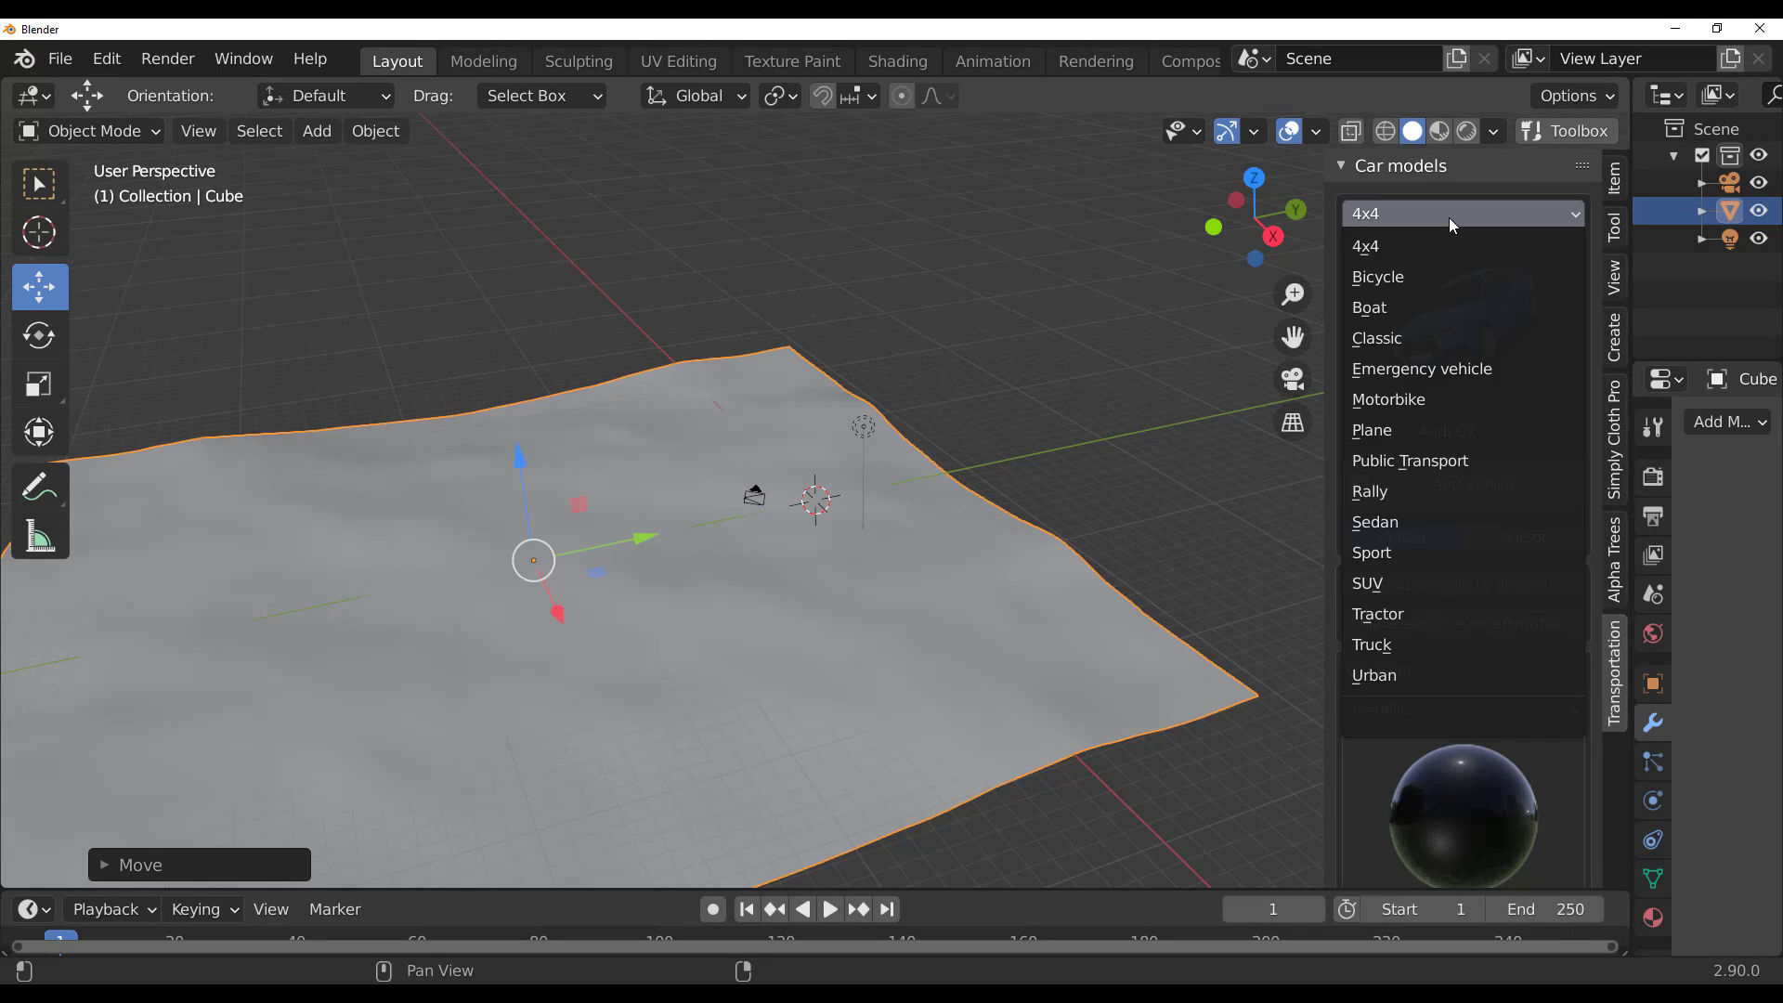
left_click(1451, 678)
left_click(1469, 364)
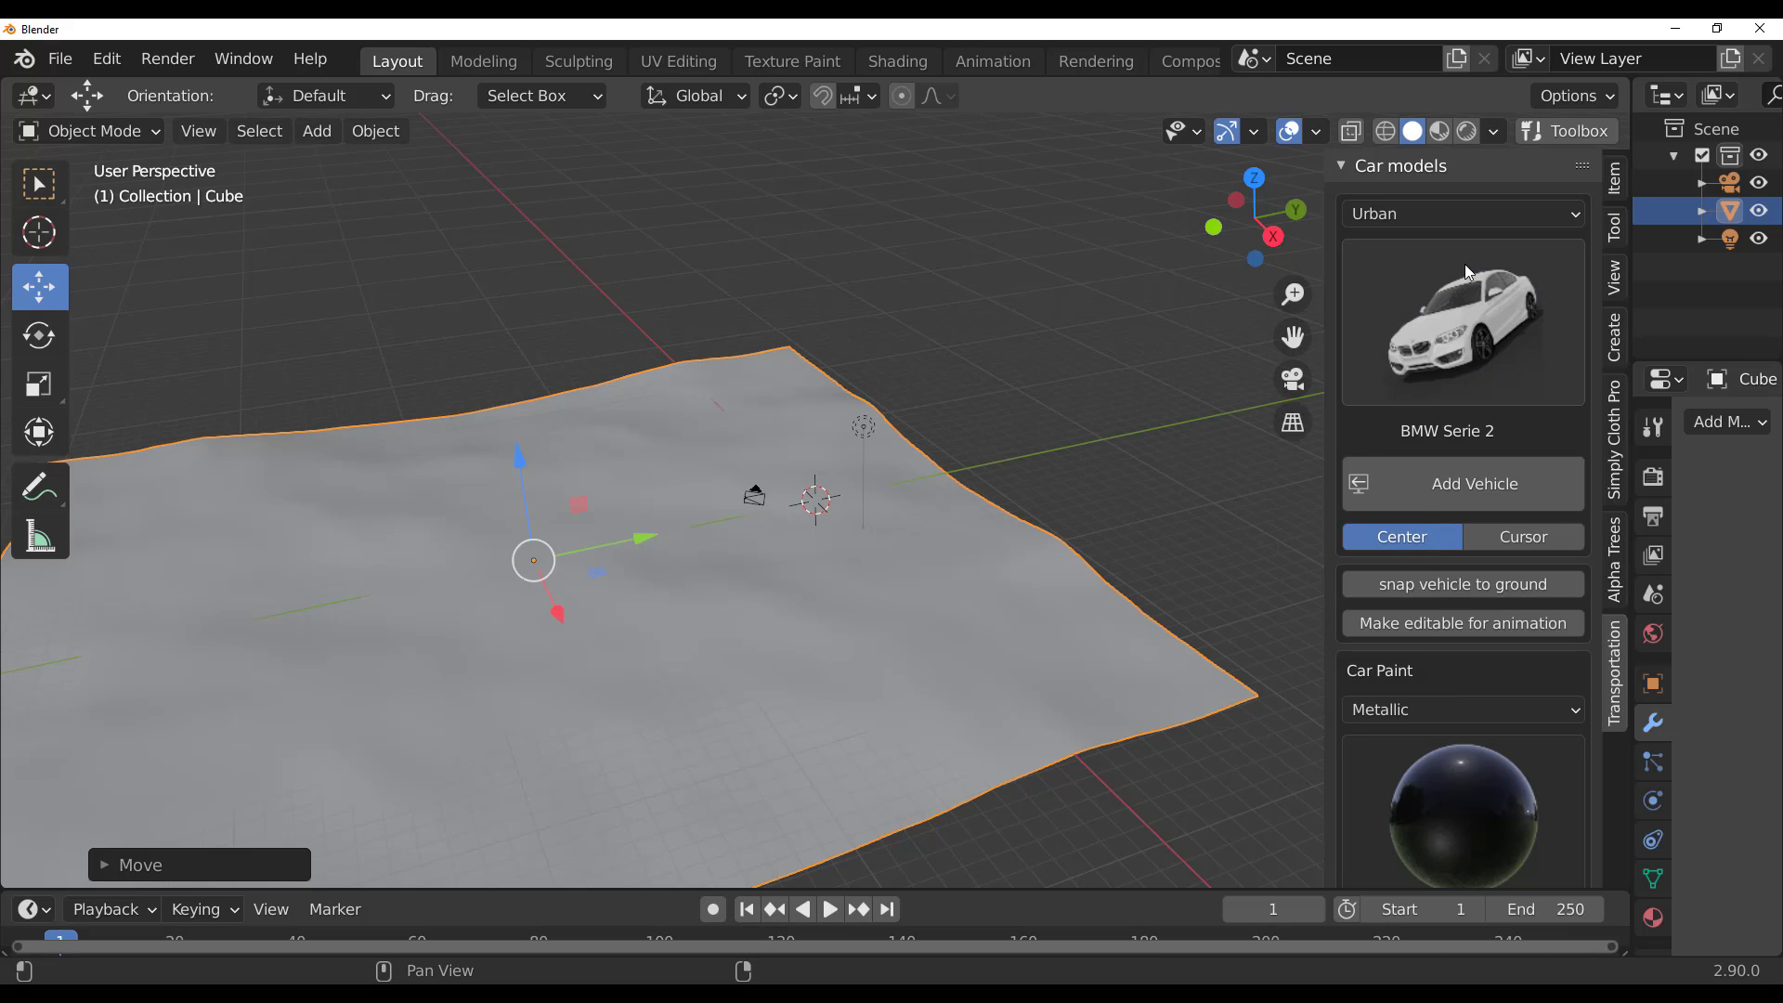
left_click(1469, 218)
left_click(1459, 520)
left_click(1469, 217)
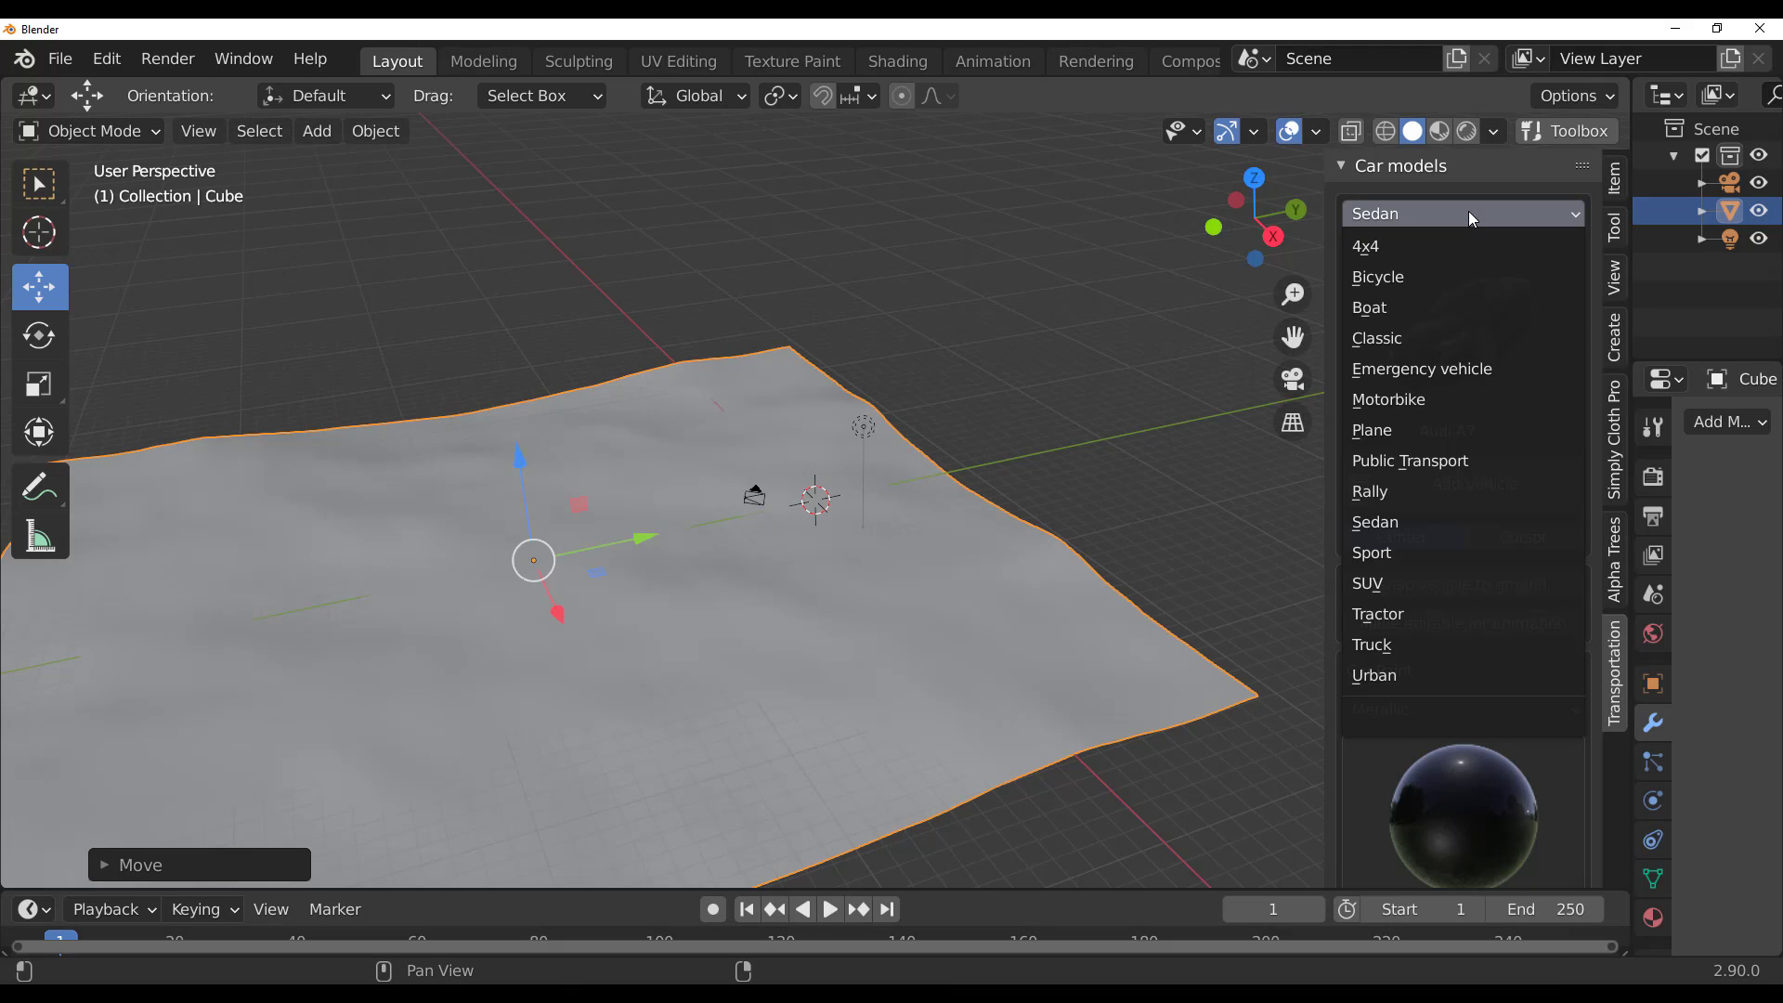
left_click(1469, 340)
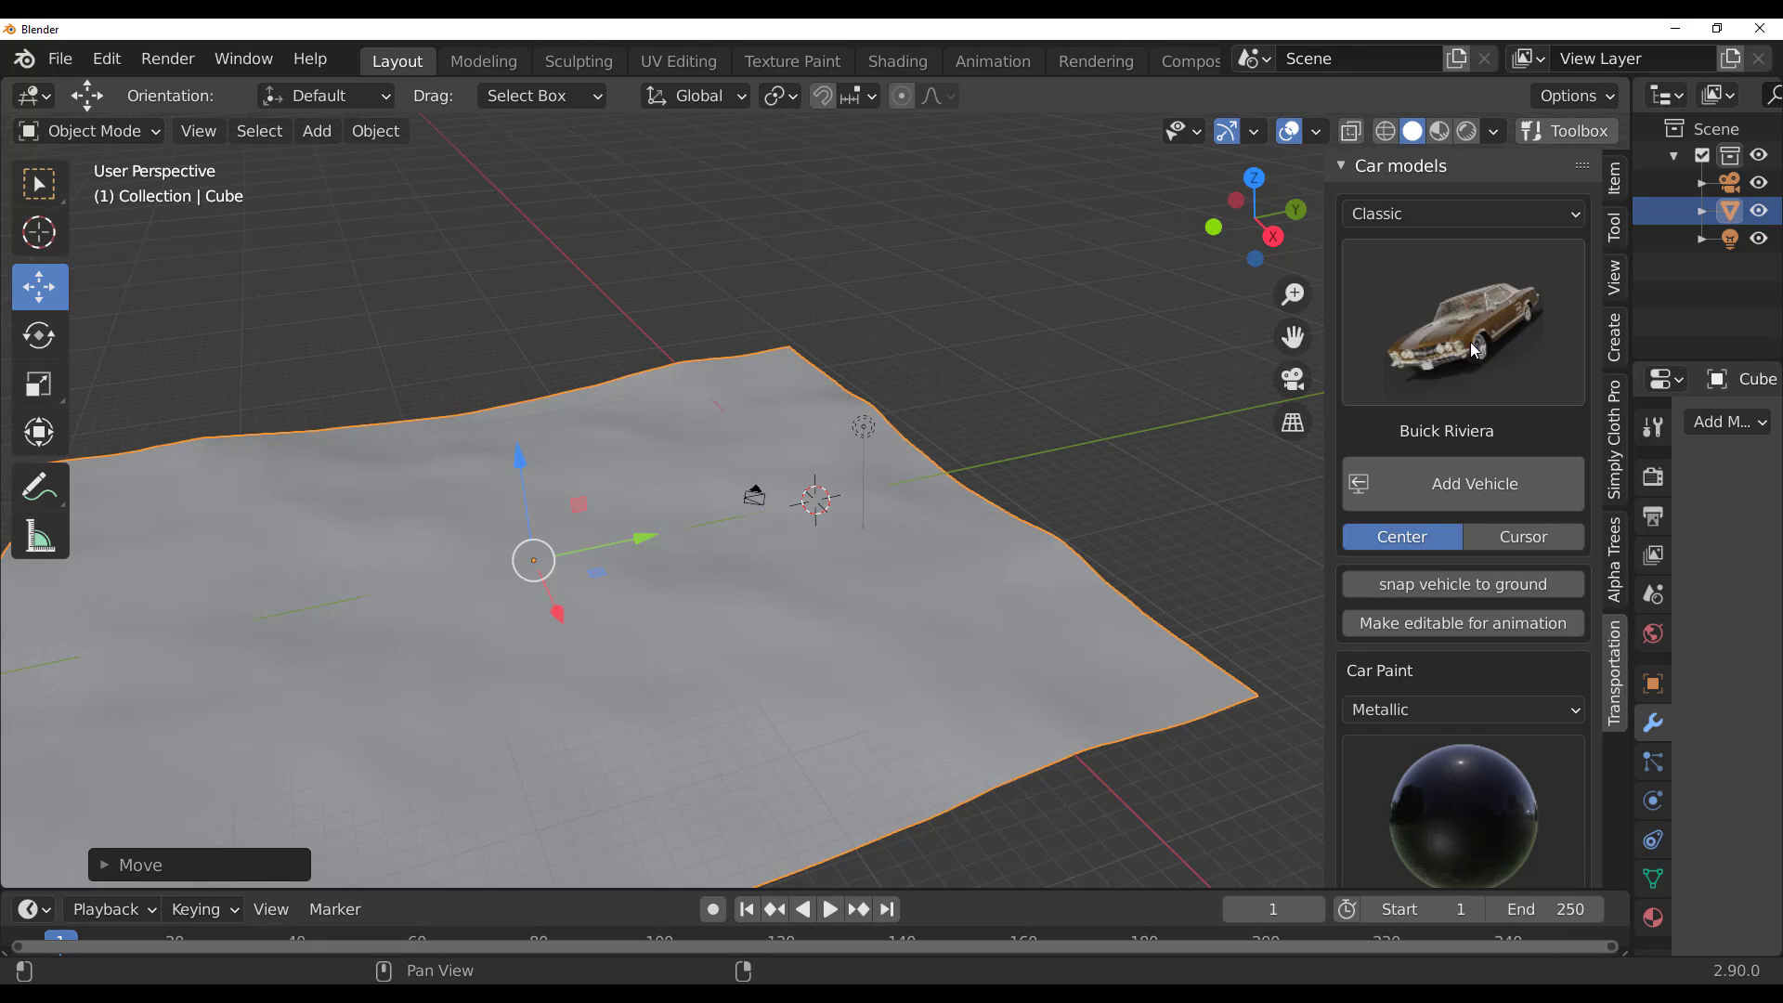
left_click(1477, 349)
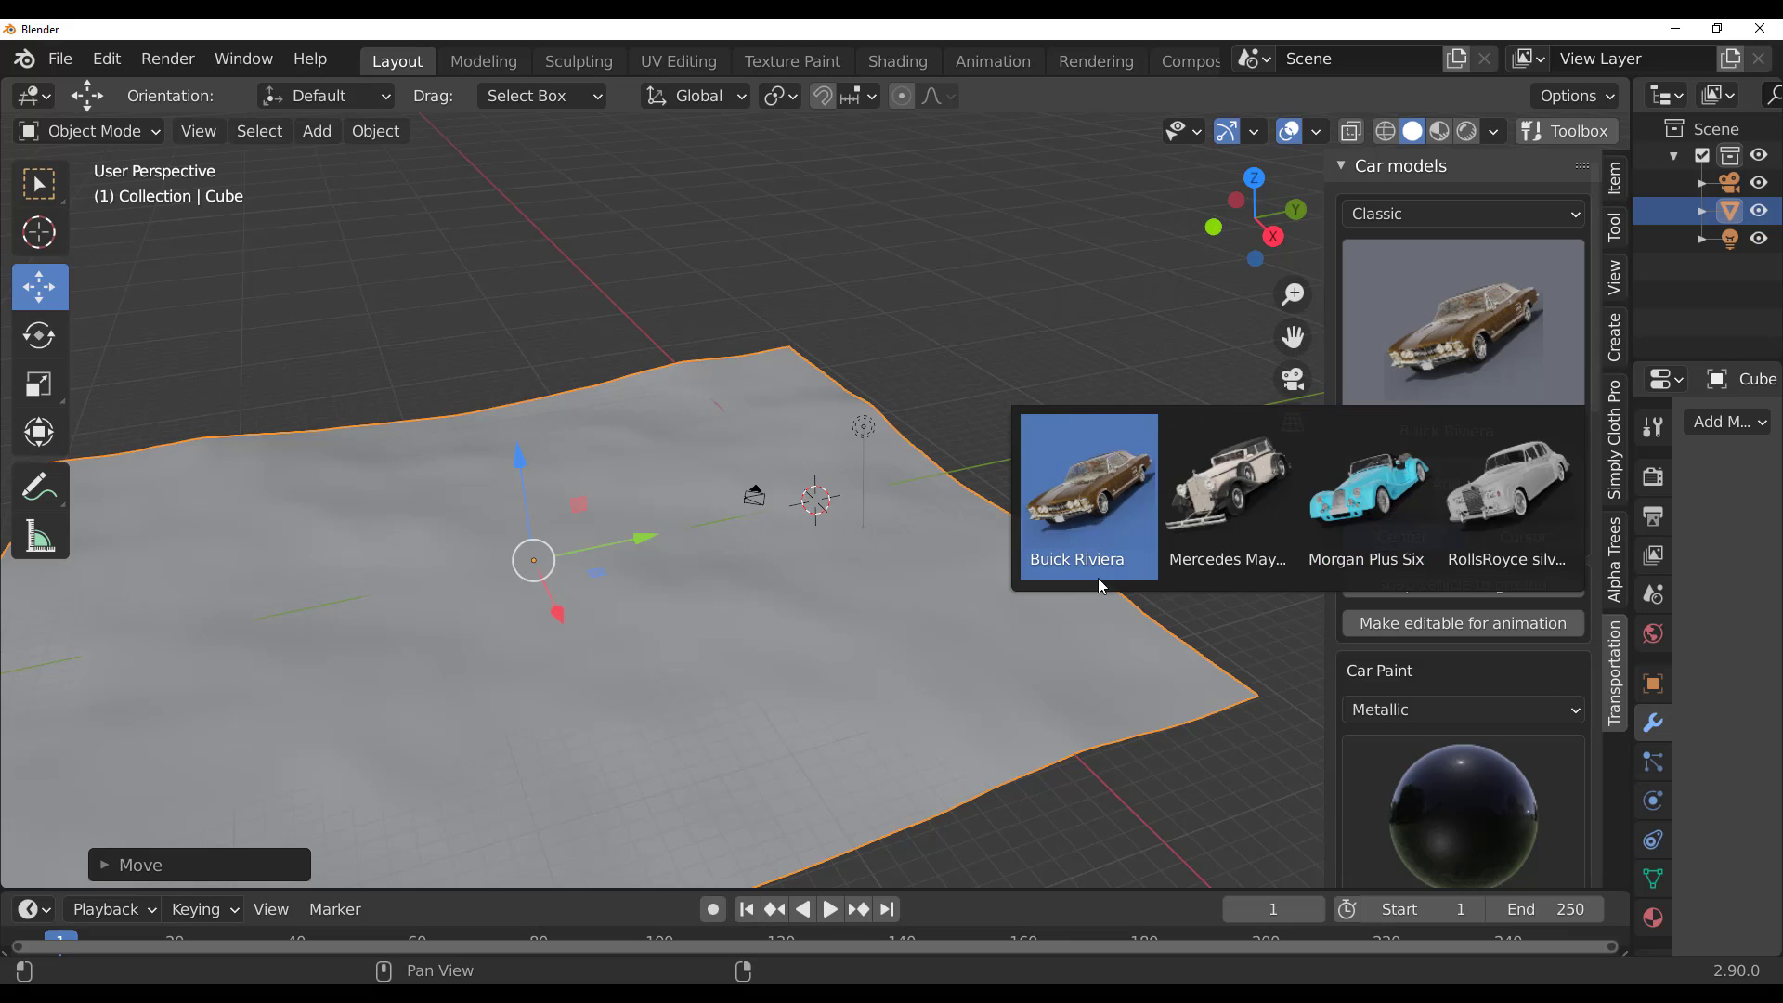
Step: Switch to the Sport category and pick the Jaguar F-Type
left_click(1486, 214)
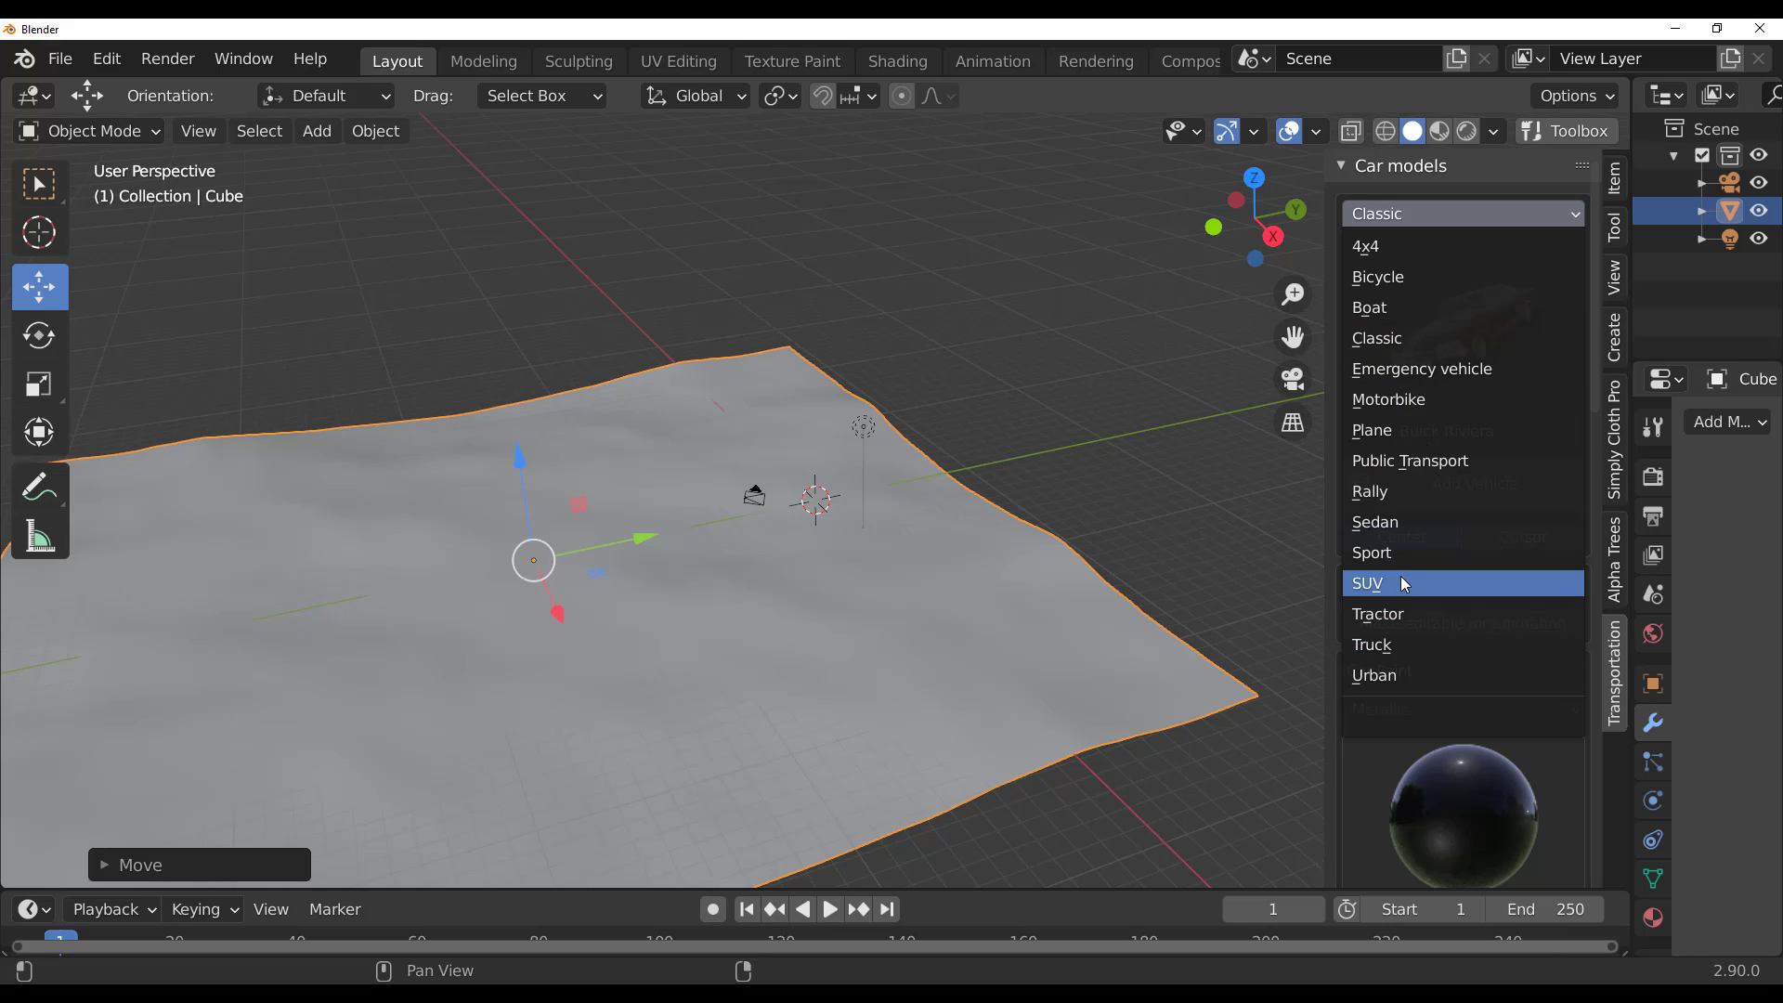
left_click(1402, 549)
left_click(1480, 340)
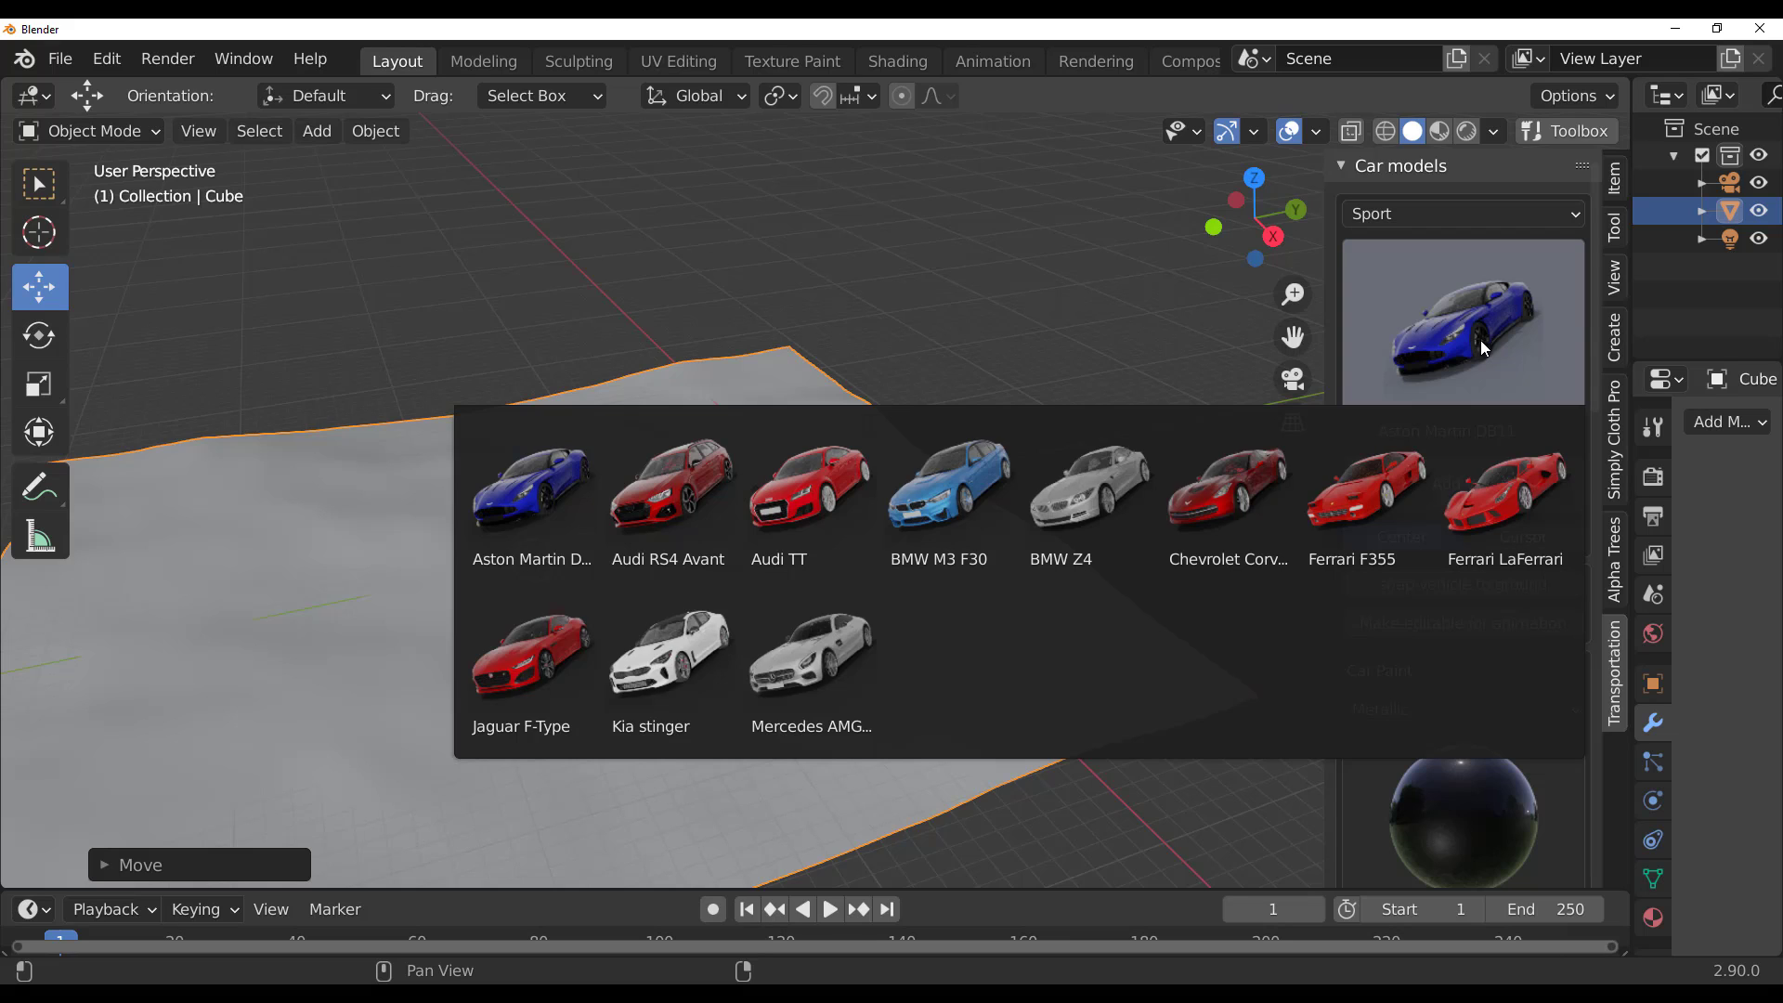
left_click(537, 669)
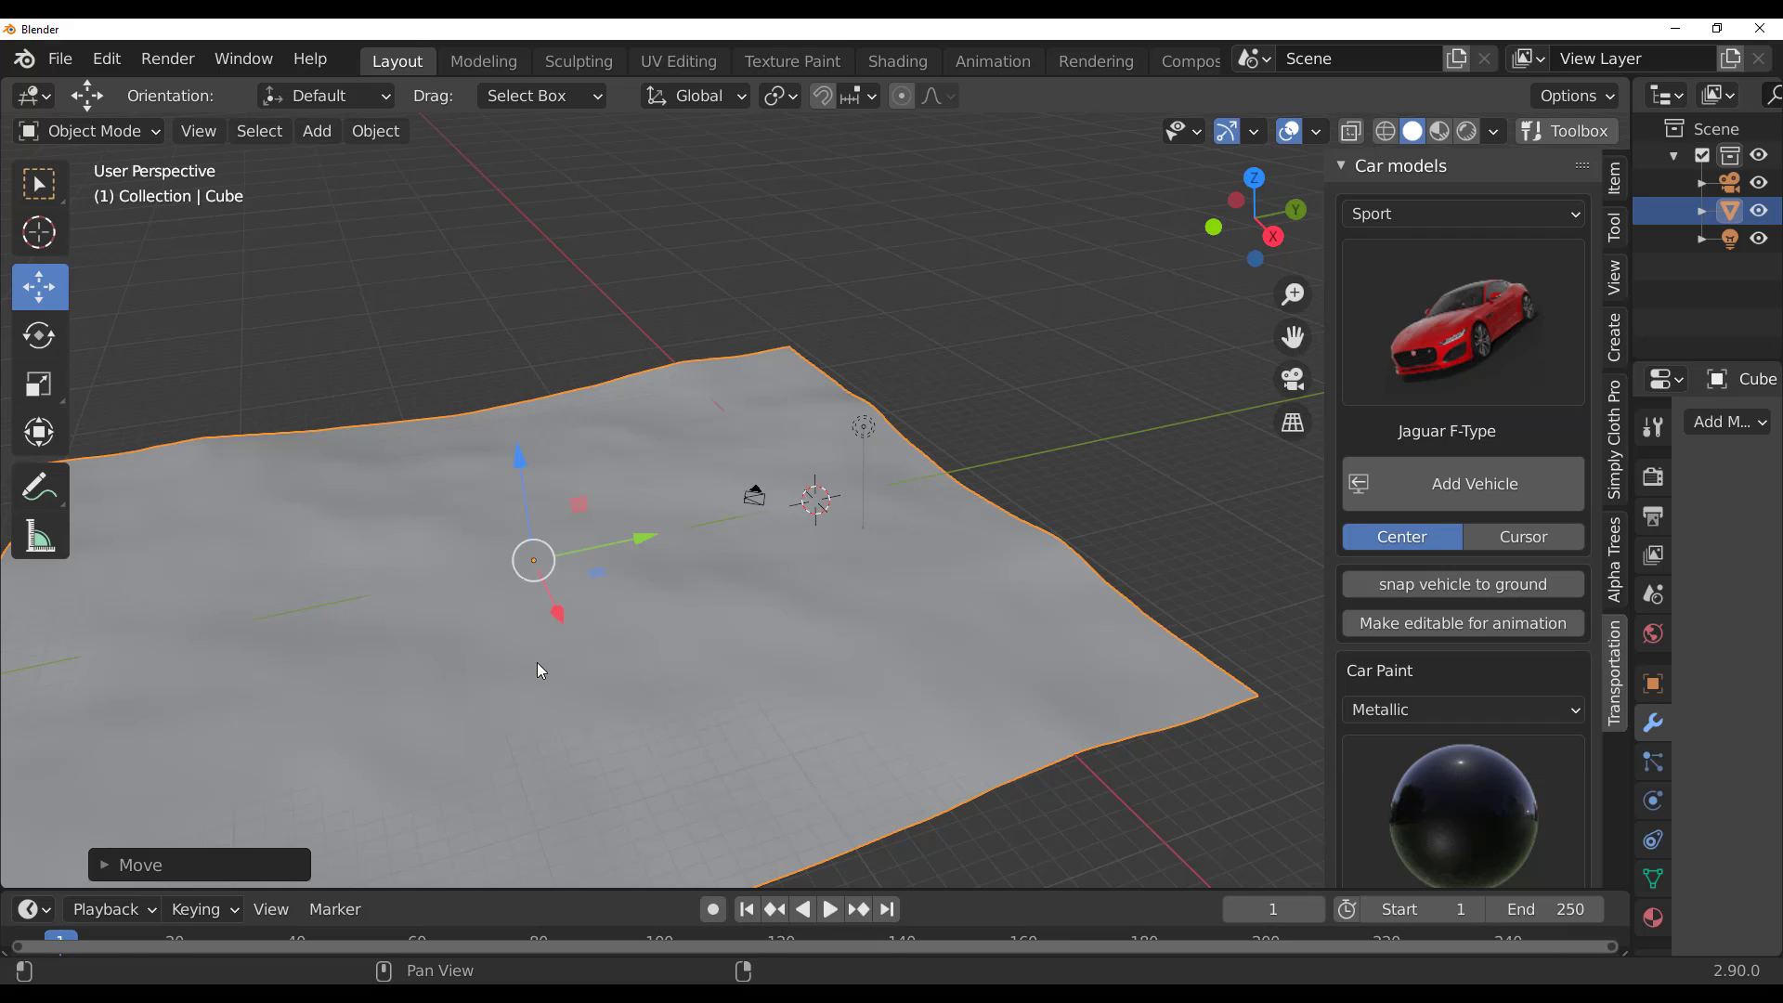
Step: Add the Jaguar F-Type onto the terrain and make it editable for animation
left_click(1469, 492)
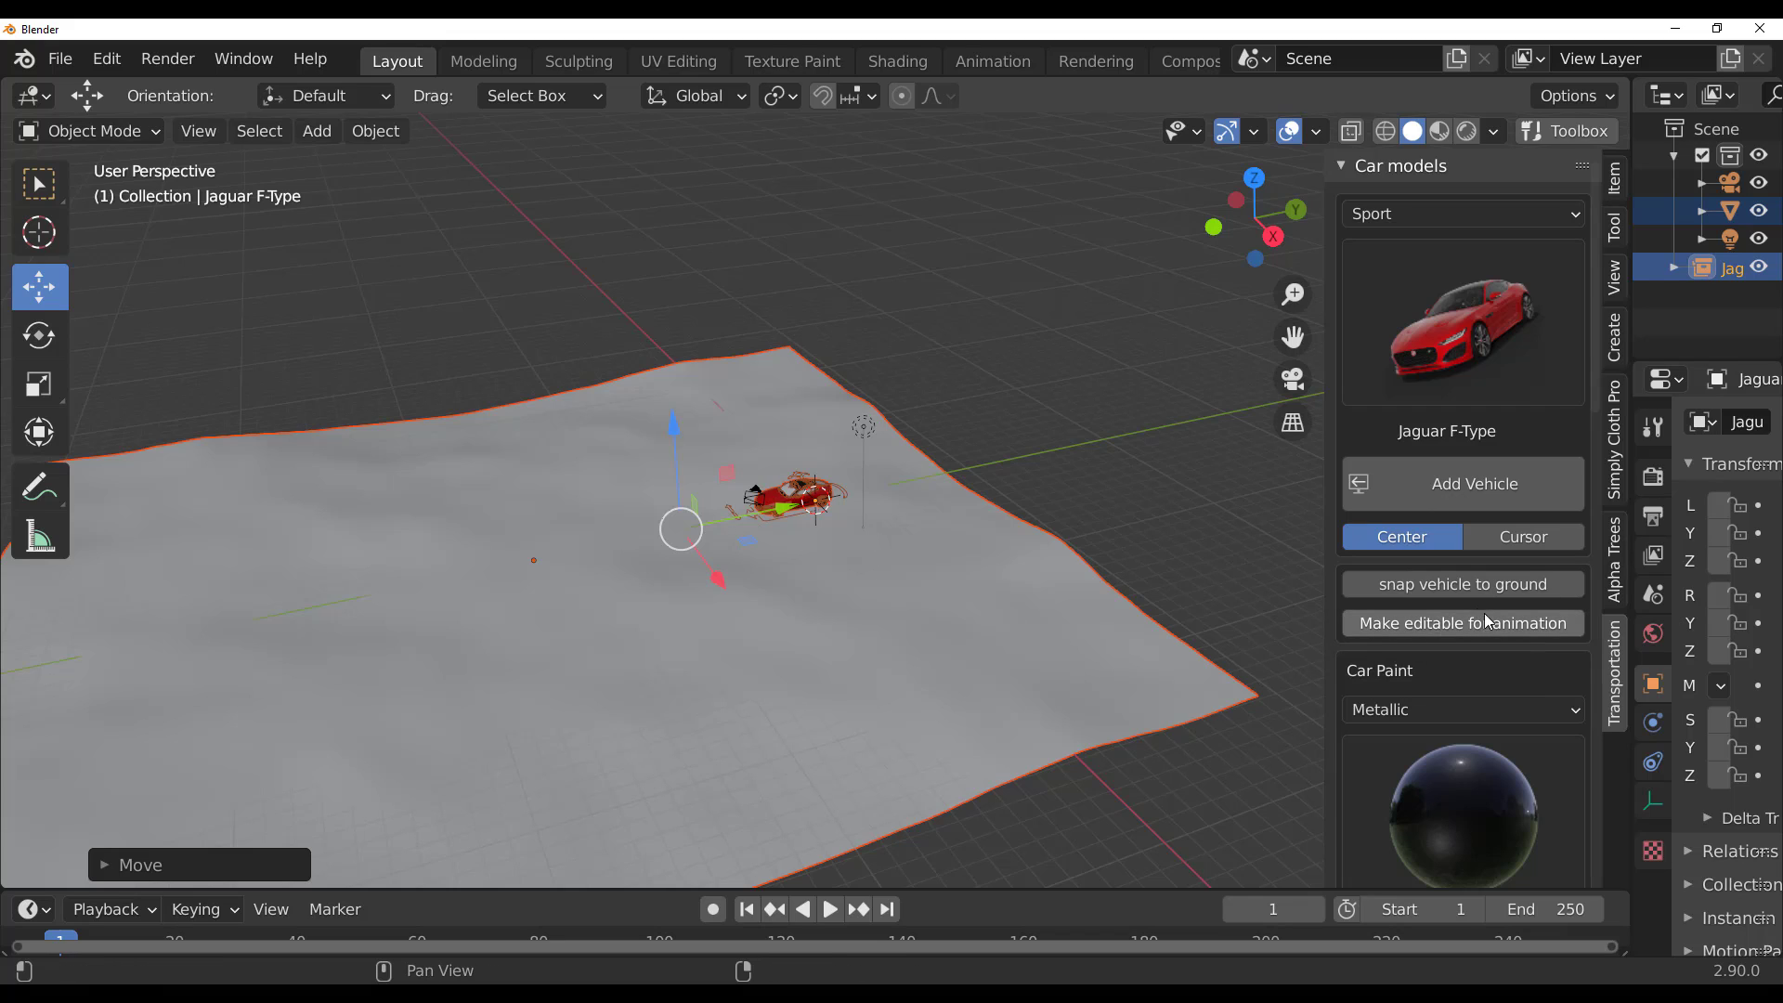
left_click(1447, 587)
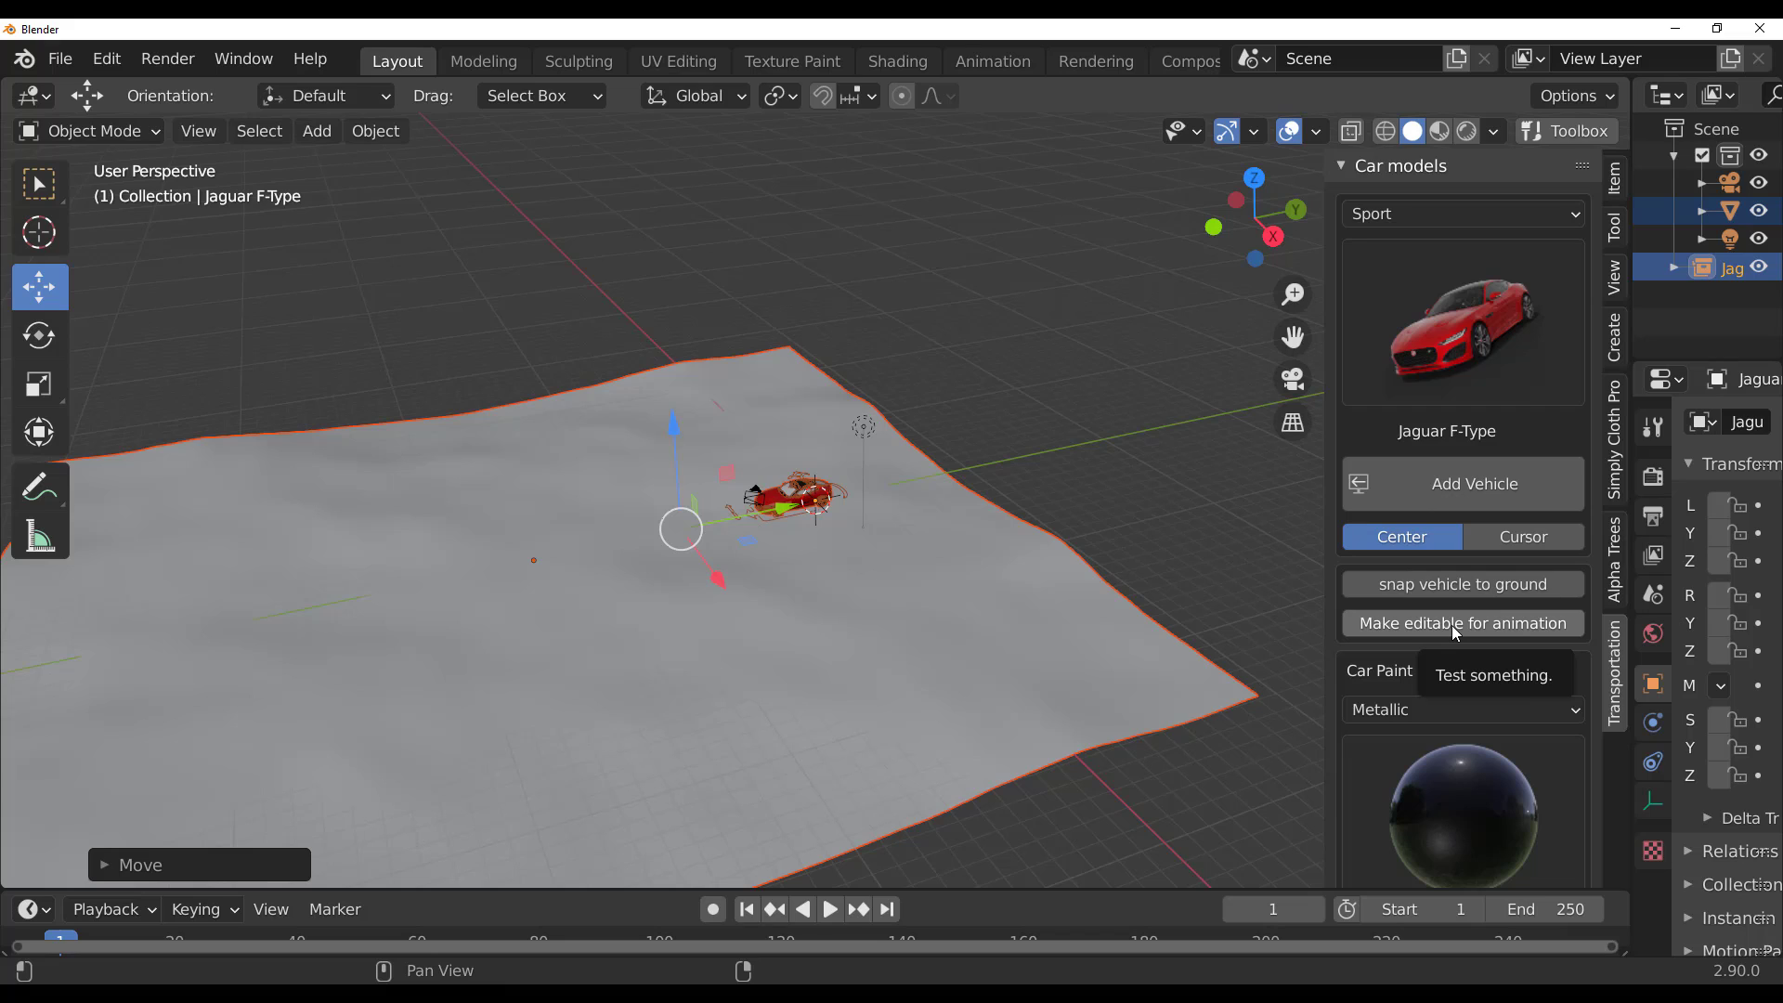
left_click(1452, 626)
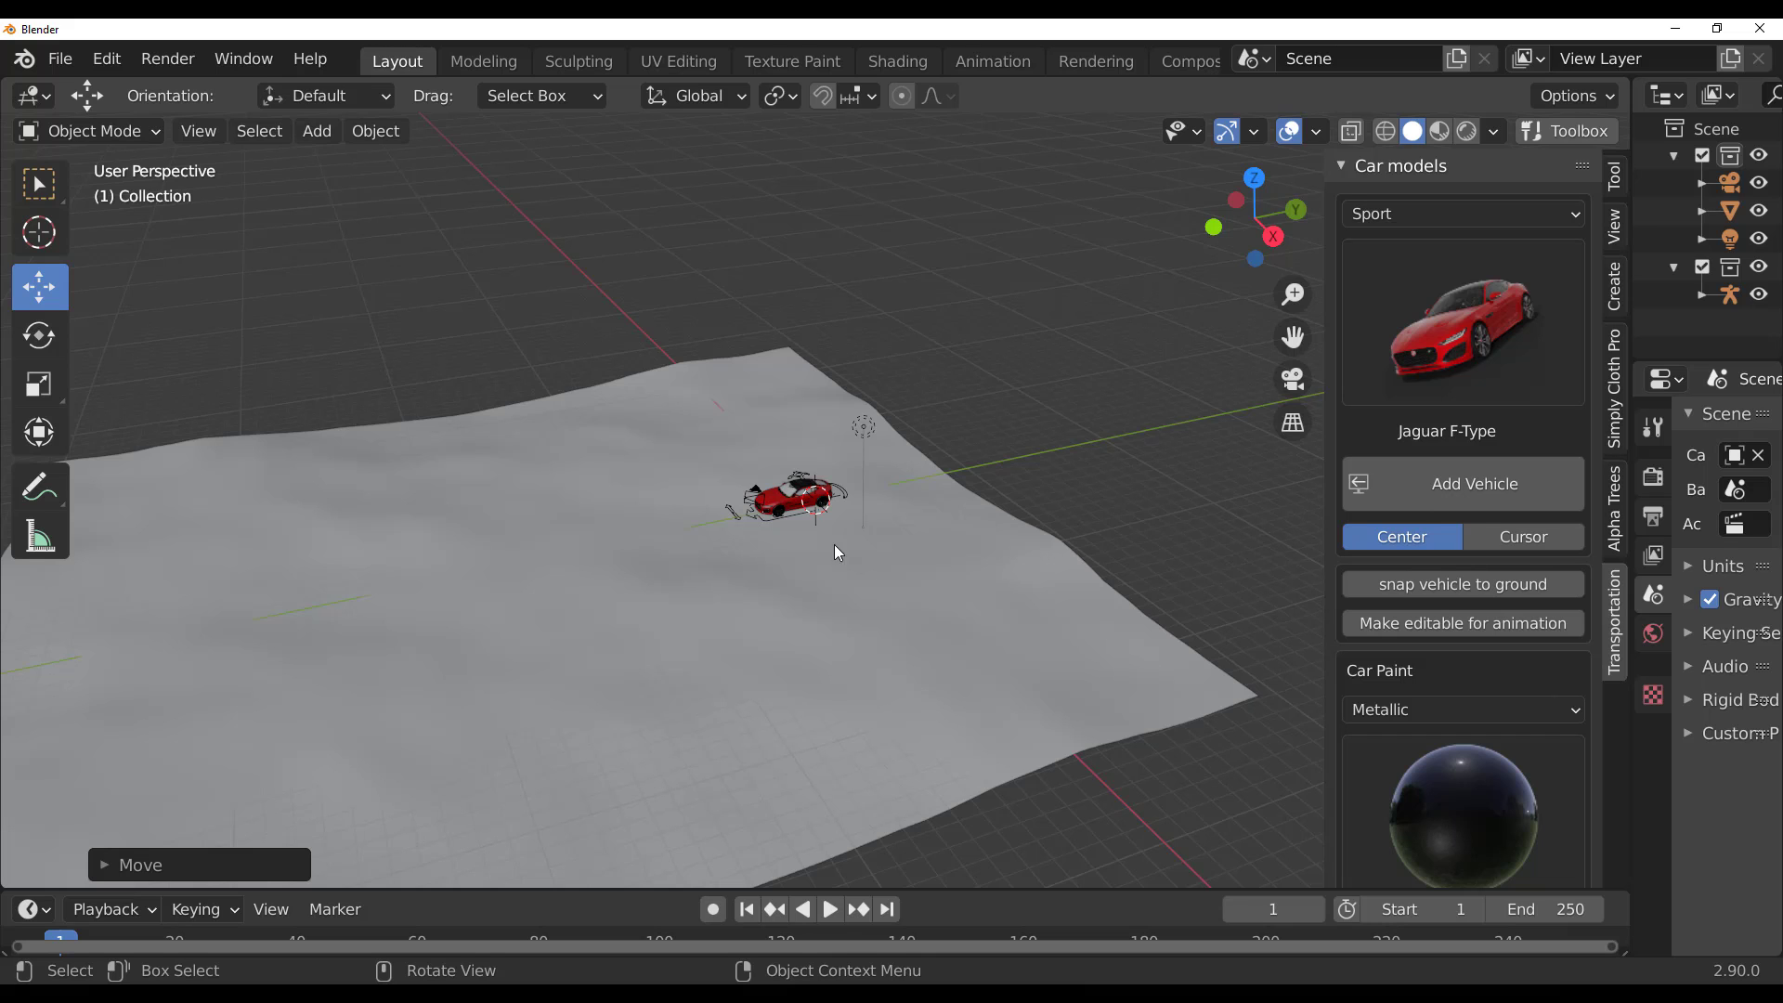
middle_click_drag(448, 650, 822, 722)
scroll(817, 499, "up", 4)
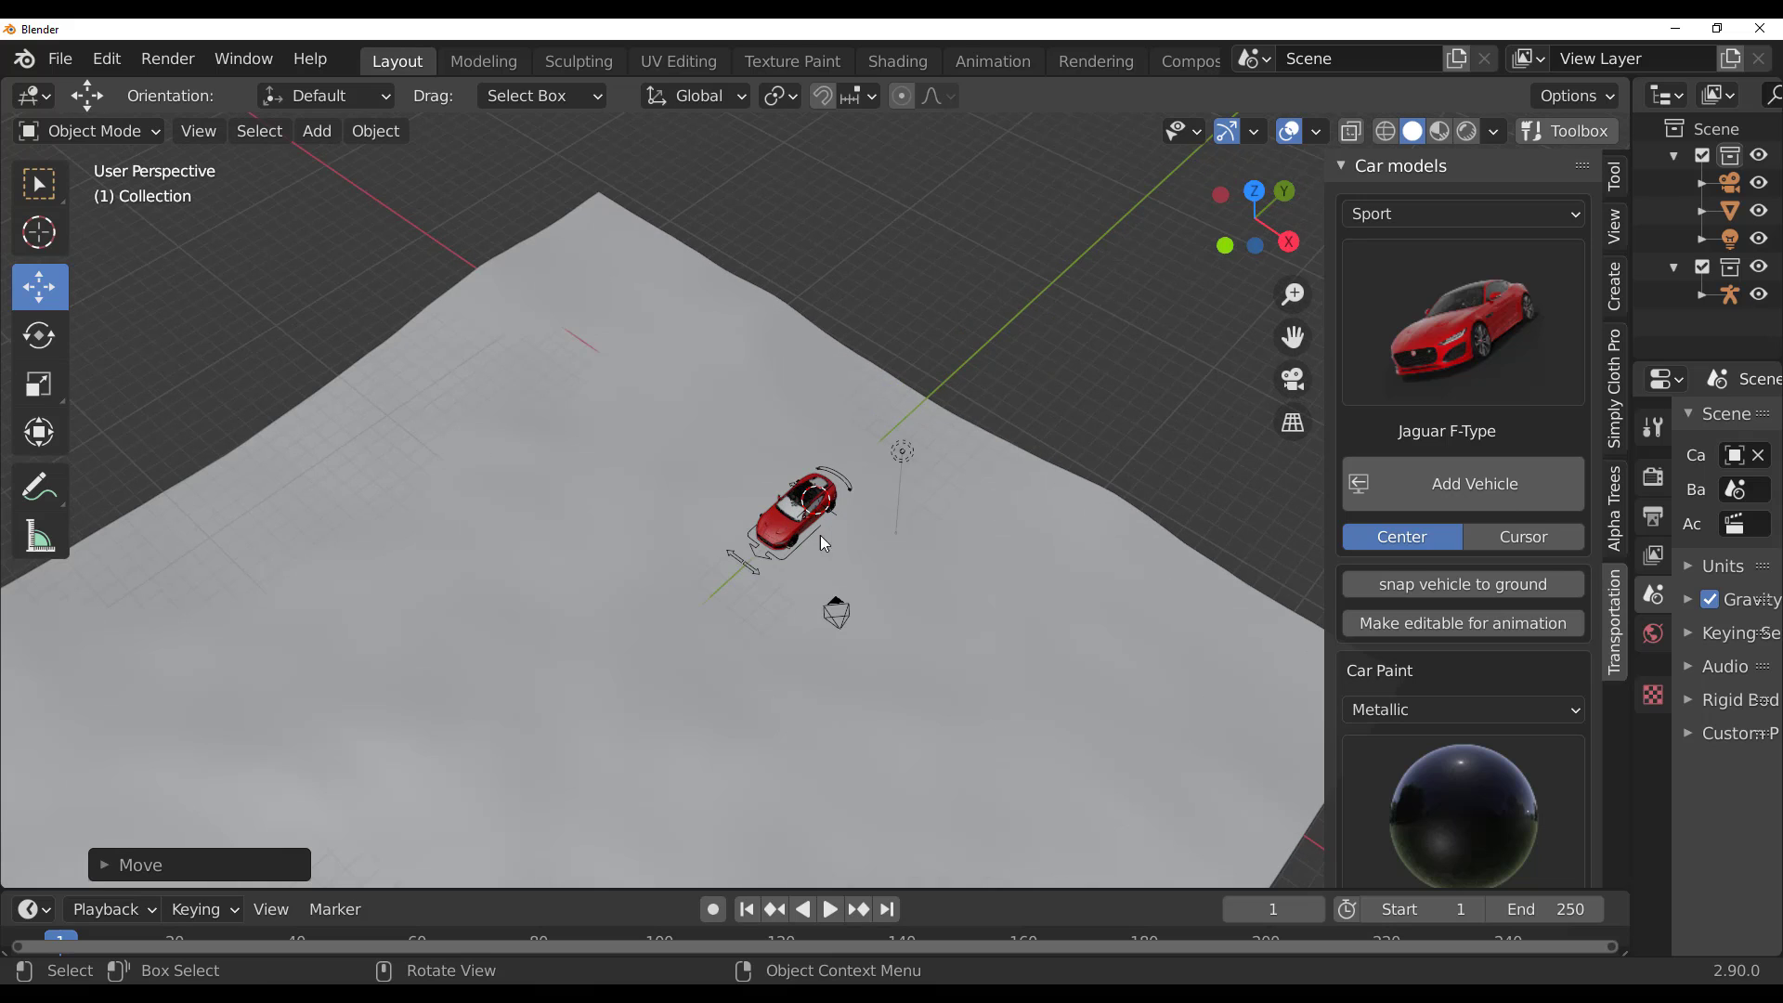
scroll(602, 583, "down", 5)
middle_click_drag(601, 583, 966, 545)
scroll(691, 602, "up", 6)
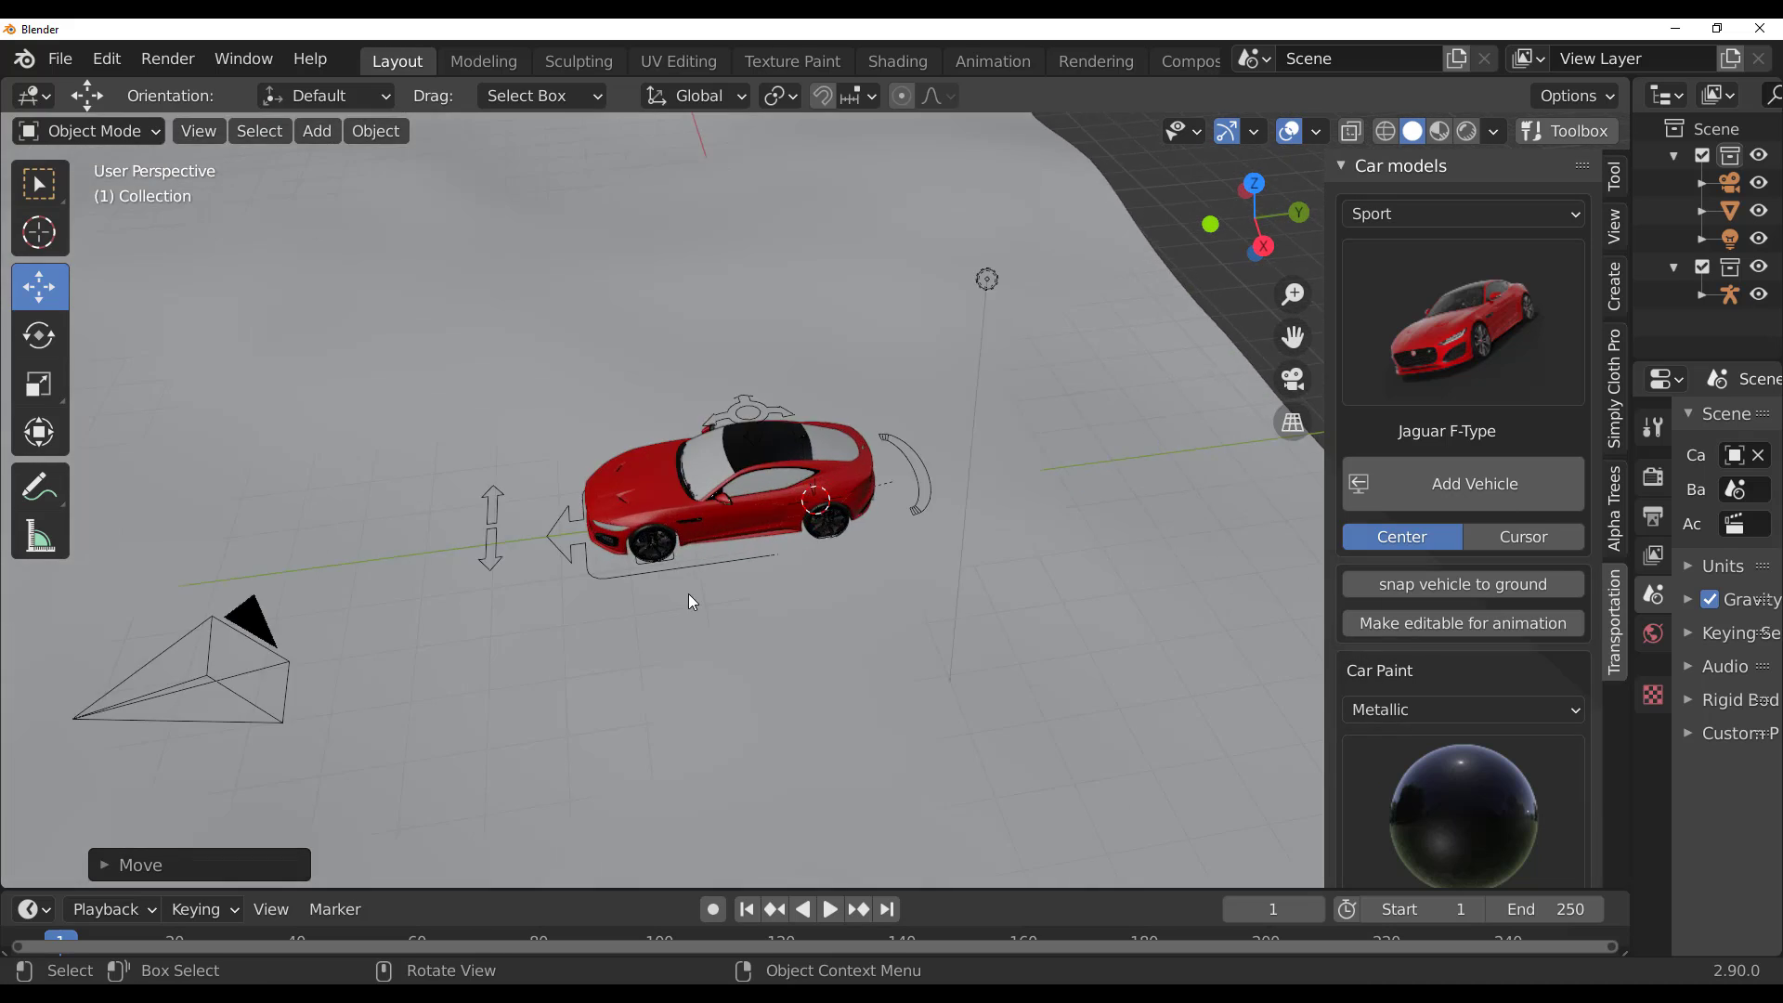
Step: Set the terrain Cube as Ground for every Rigacar ground sensor, including Bk.L and Bk.R
left_click(670, 575)
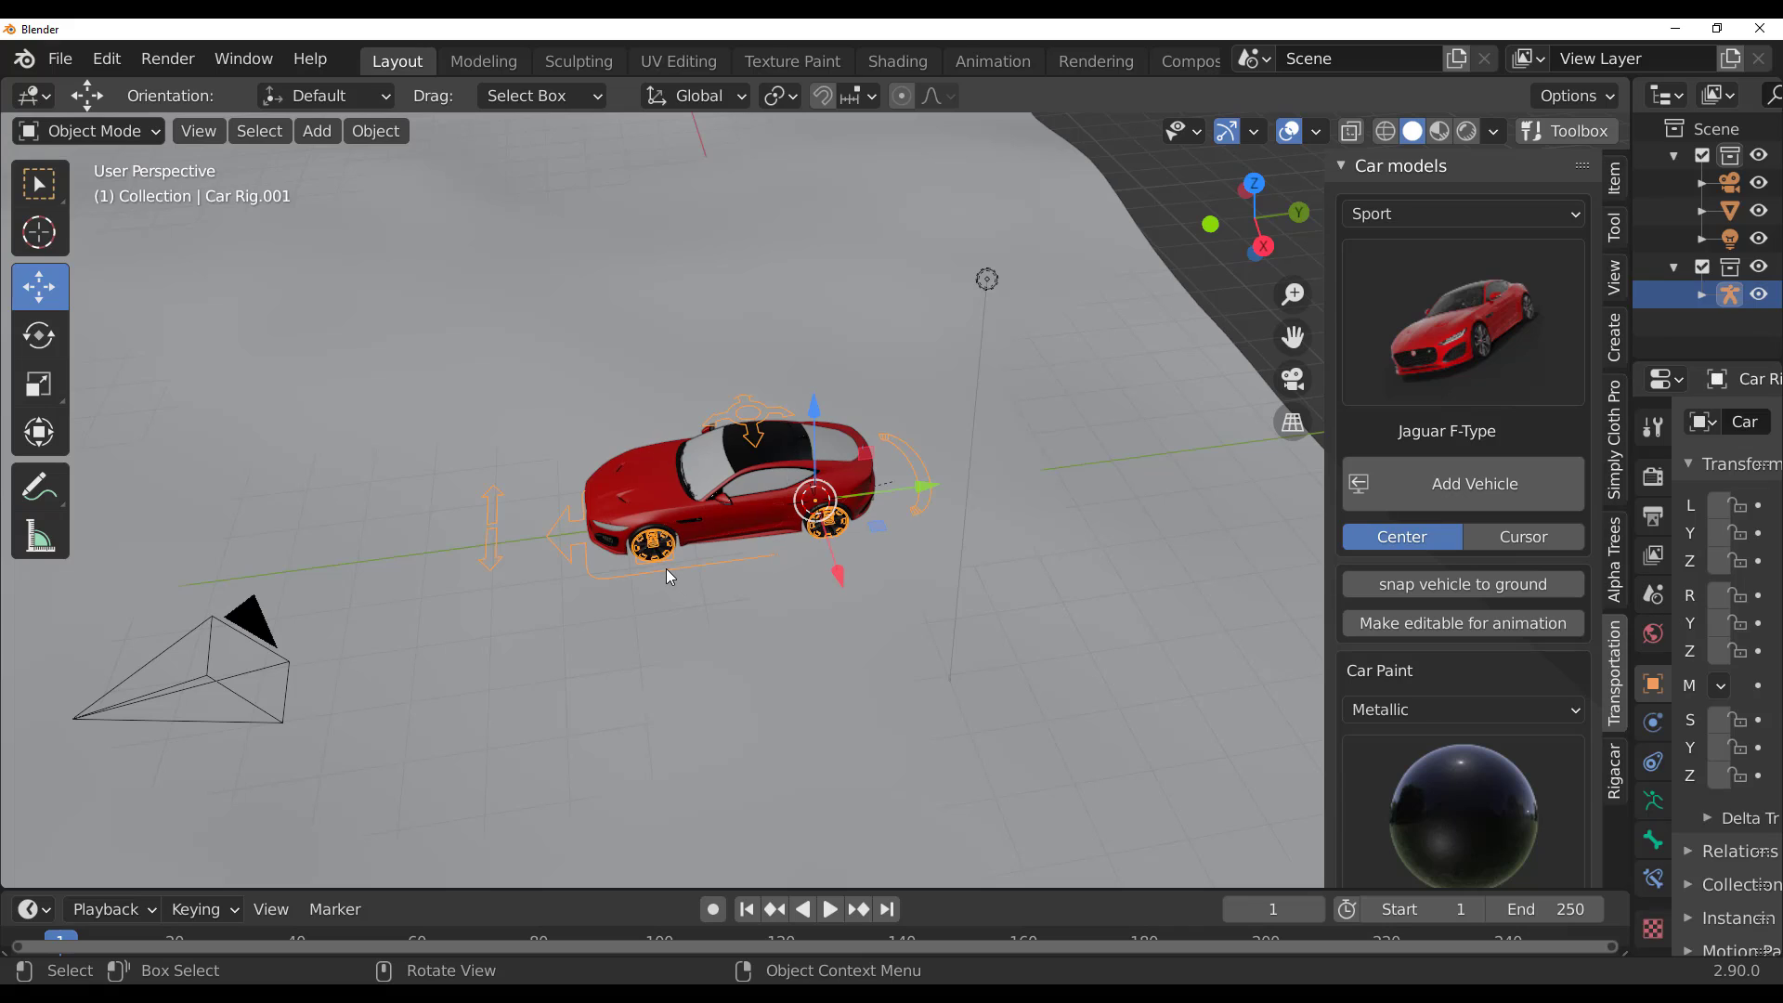
left_click(1616, 791)
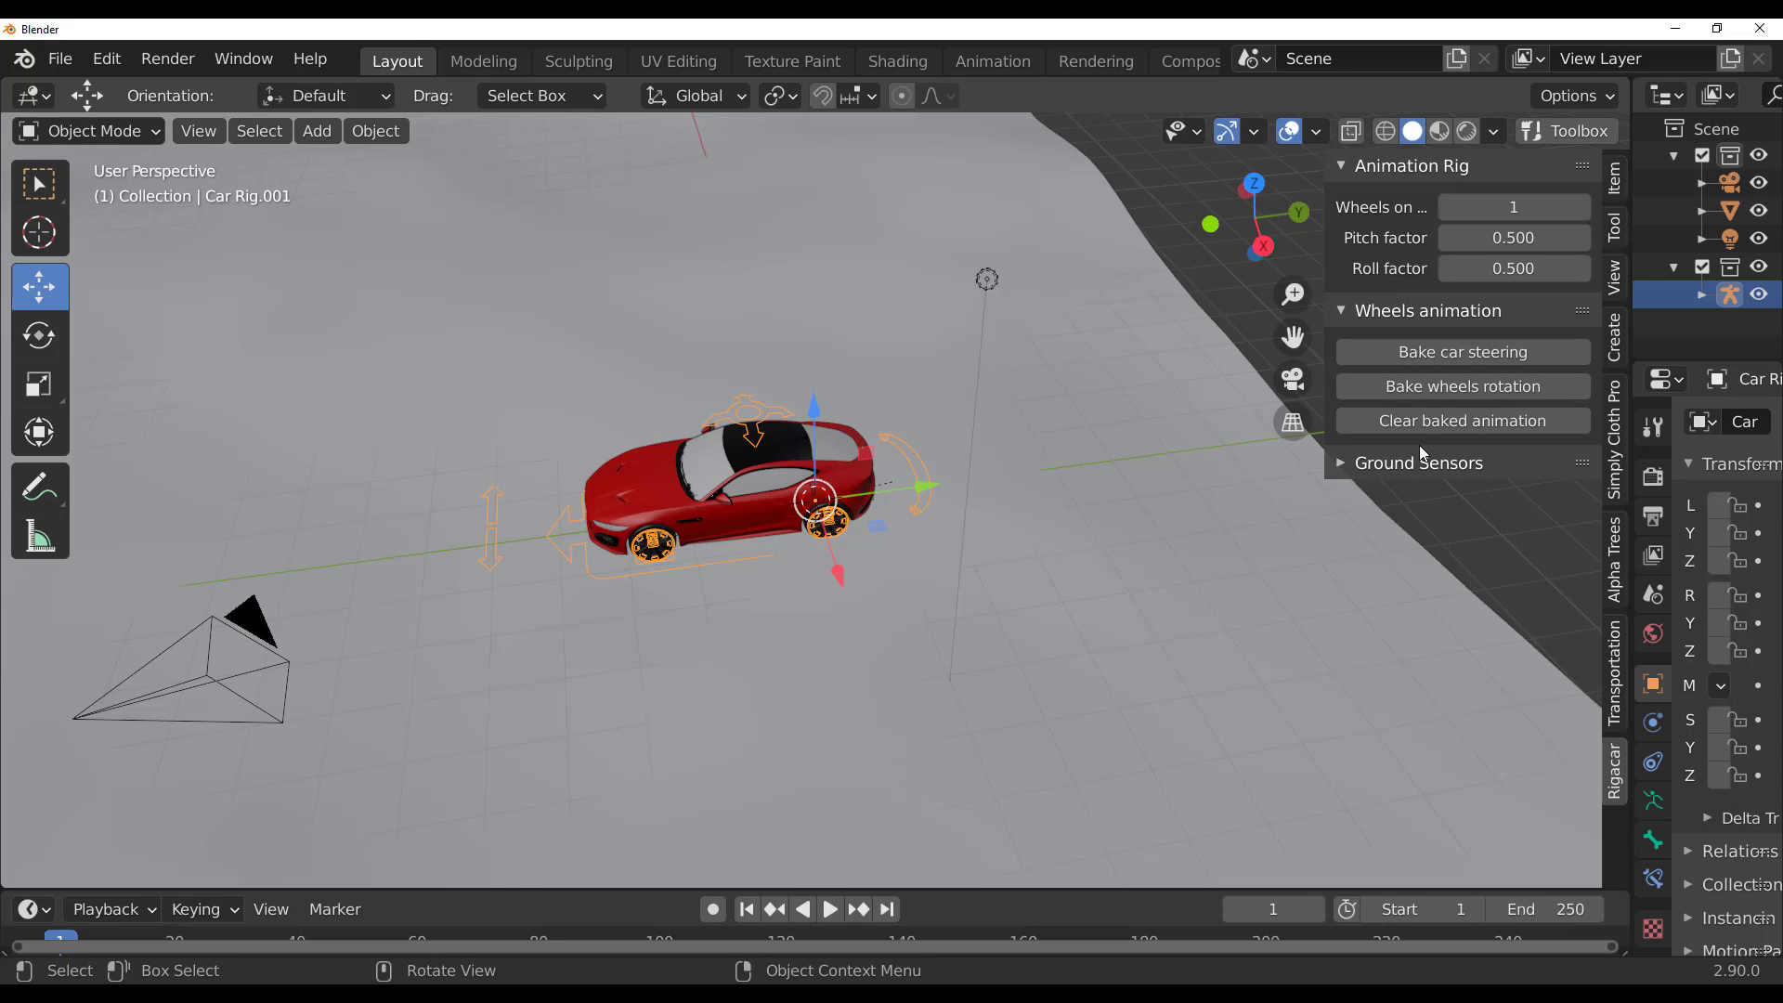
left_click(1352, 465)
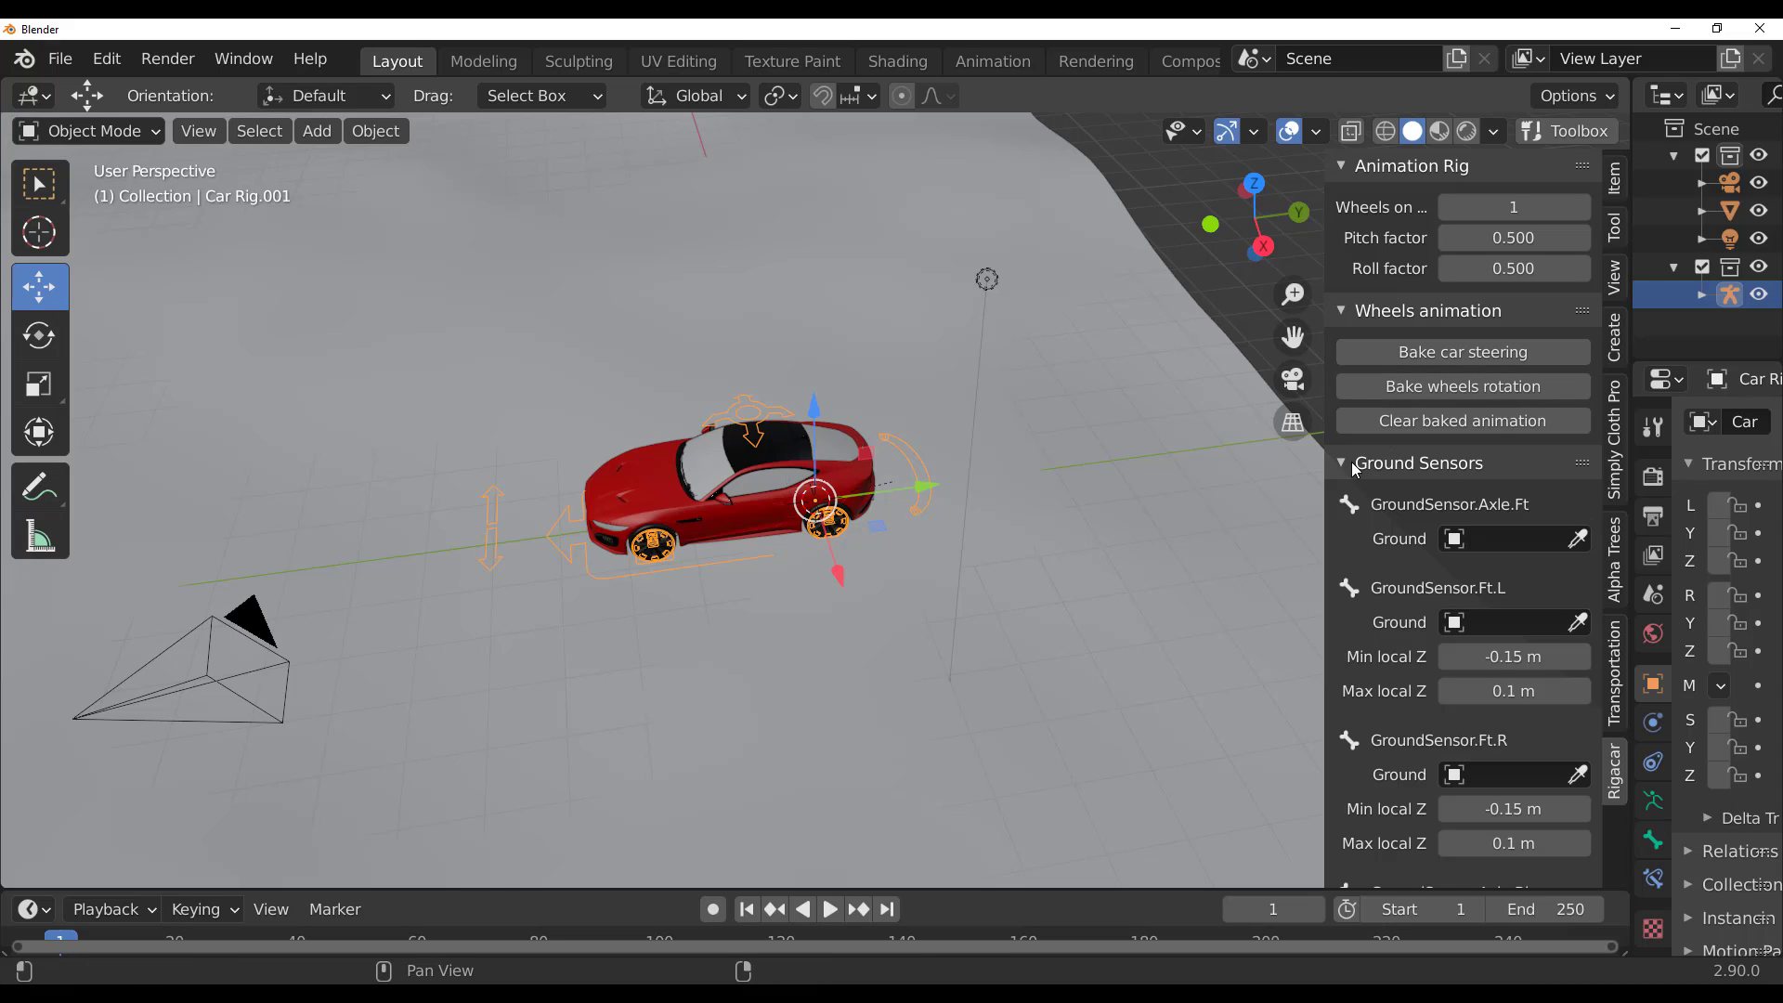
left_click(1578, 541)
left_click(1049, 664)
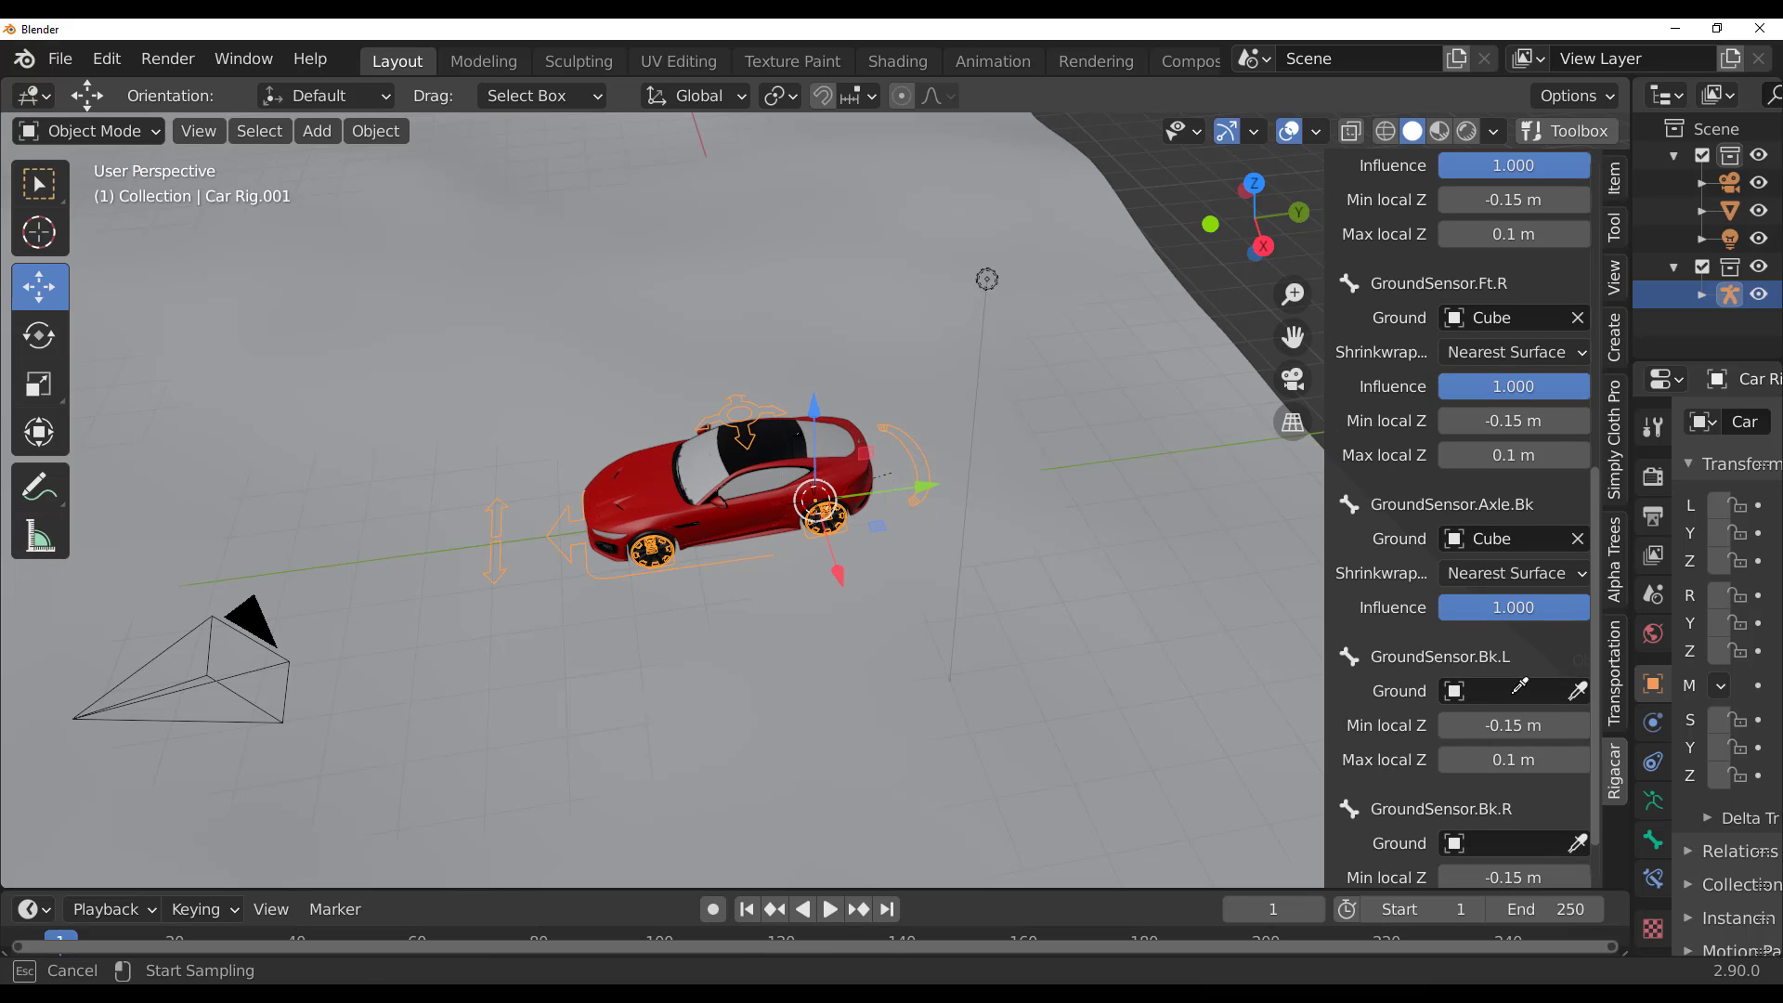
left_click(1218, 756)
scroll(1485, 790, "down", 3)
key("e")
left_click(848, 702)
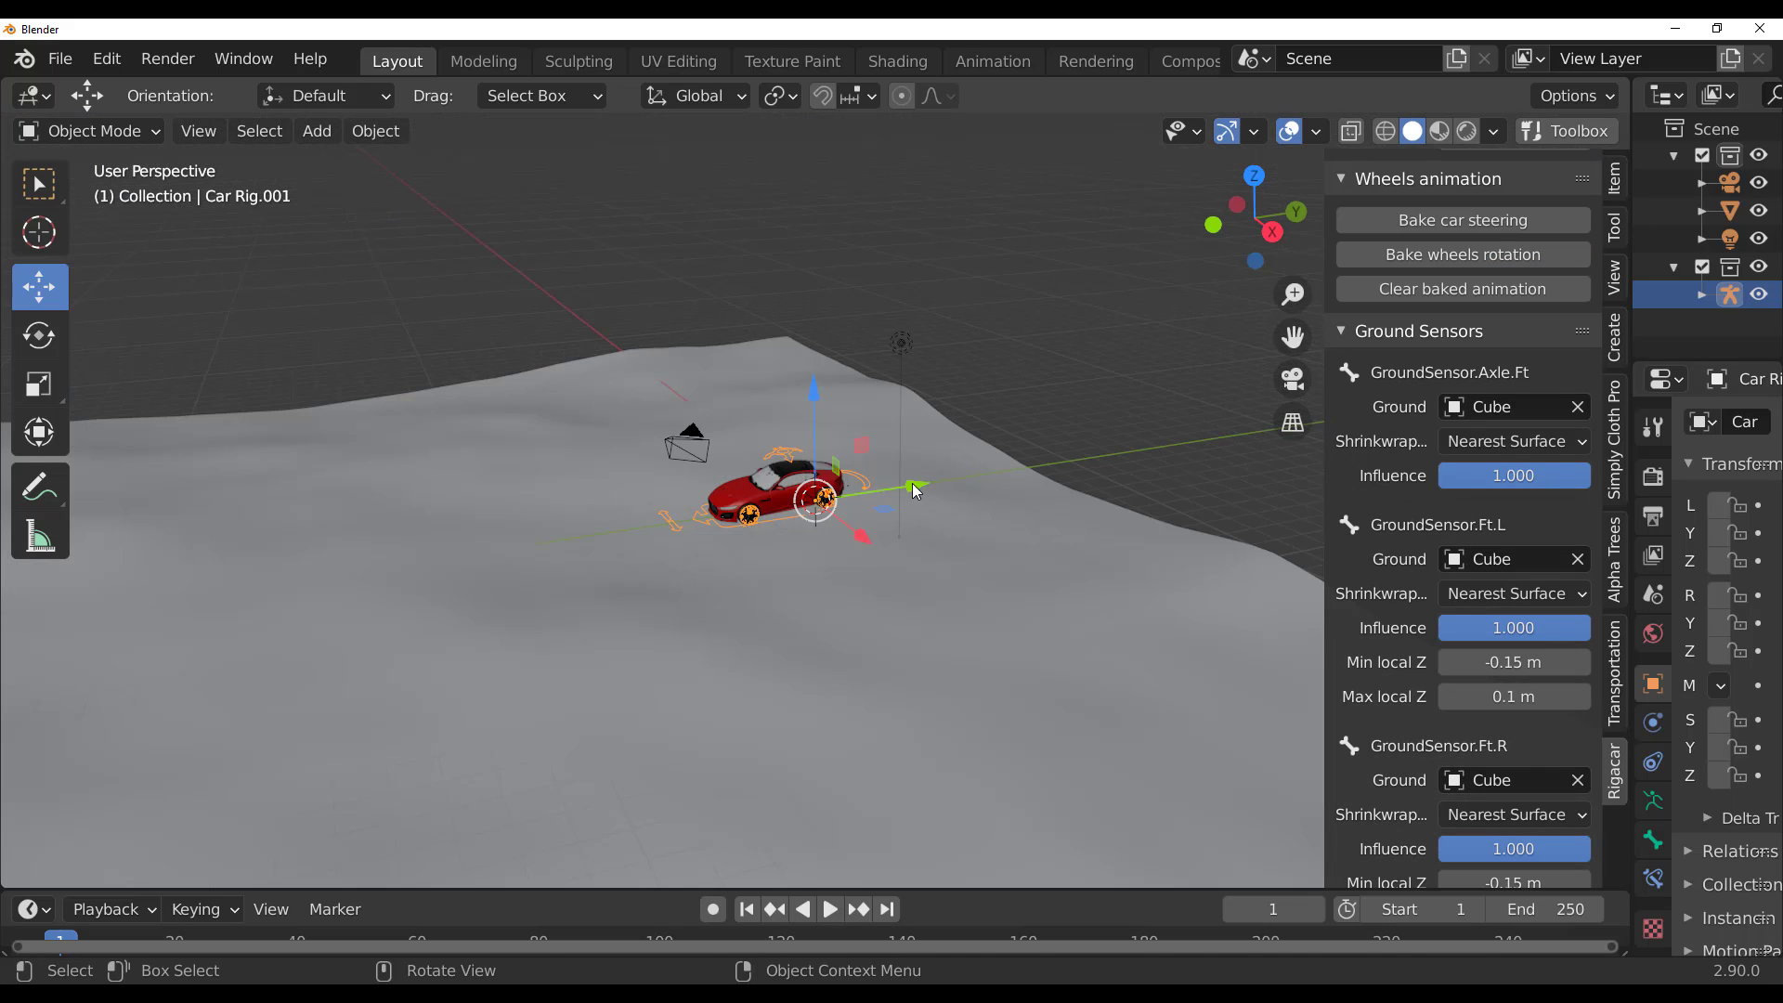
Step: Test the rig by sliding the car along Y over the wavy terrain
left_click_drag(908, 484, 527, 654)
middle_click_drag(528, 654, 905, 703)
scroll(884, 633, "up", 3)
middle_click_drag(884, 634, 805, 705)
scroll(805, 705, "down", 4)
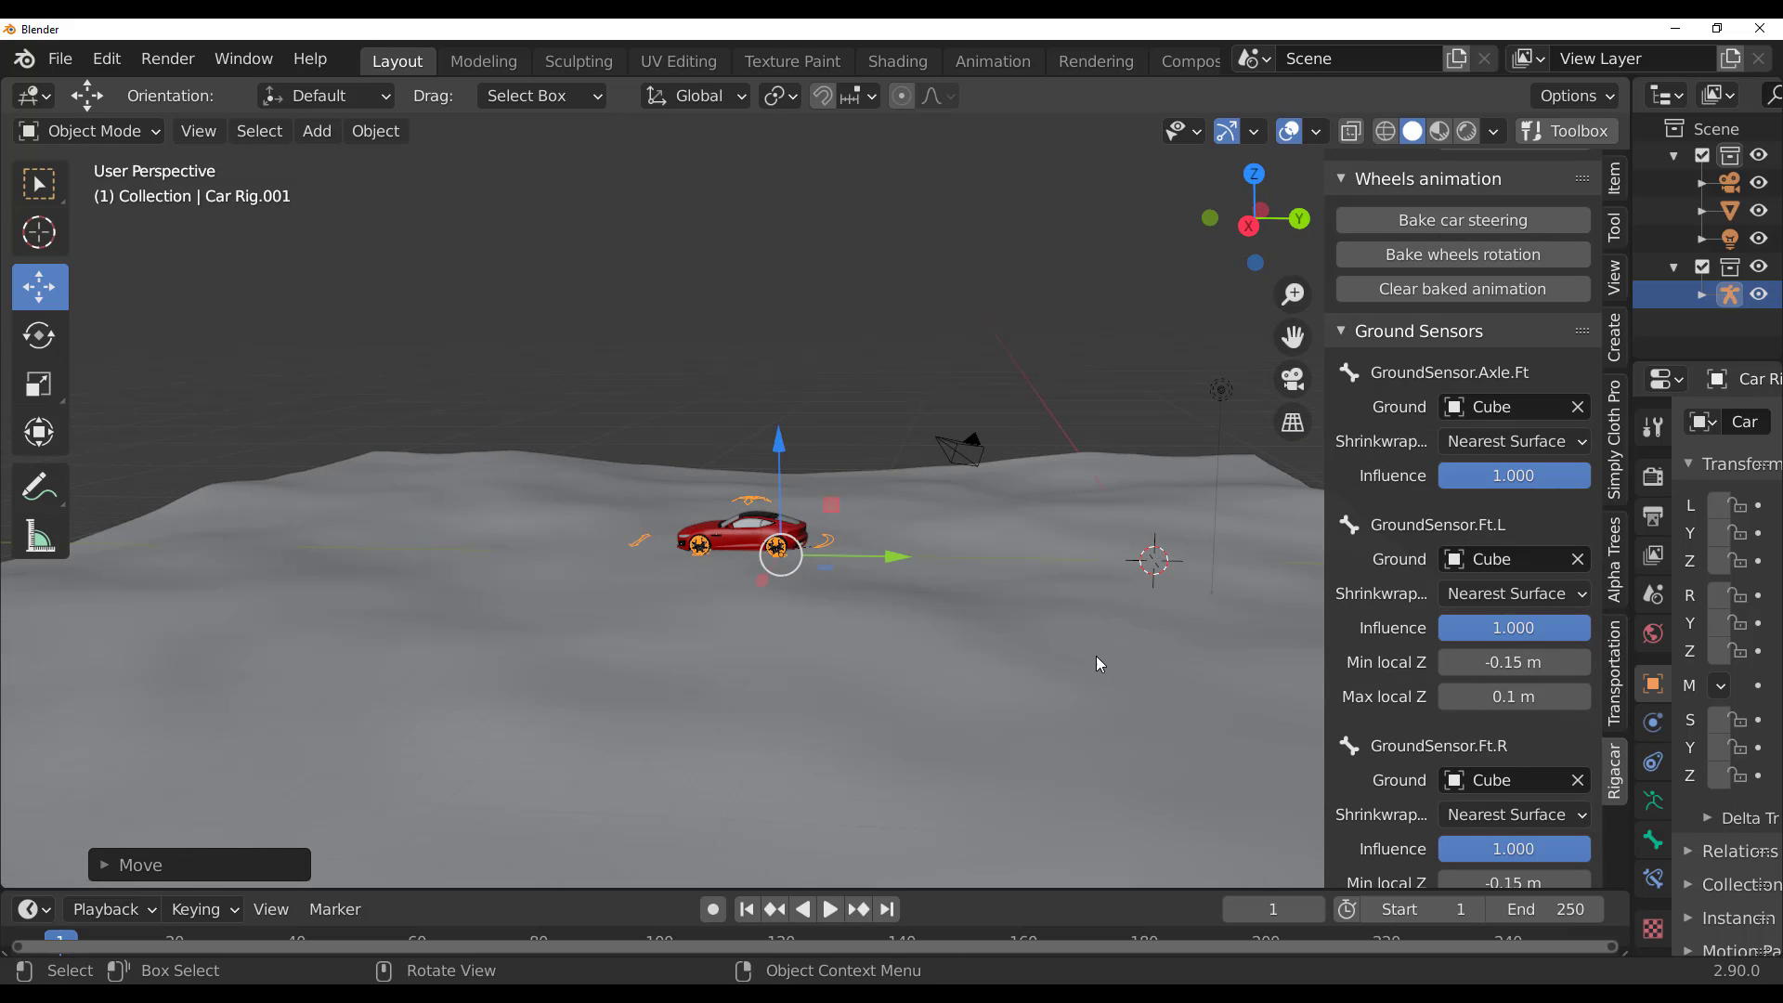
middle_click_drag(976, 557, 1025, 685)
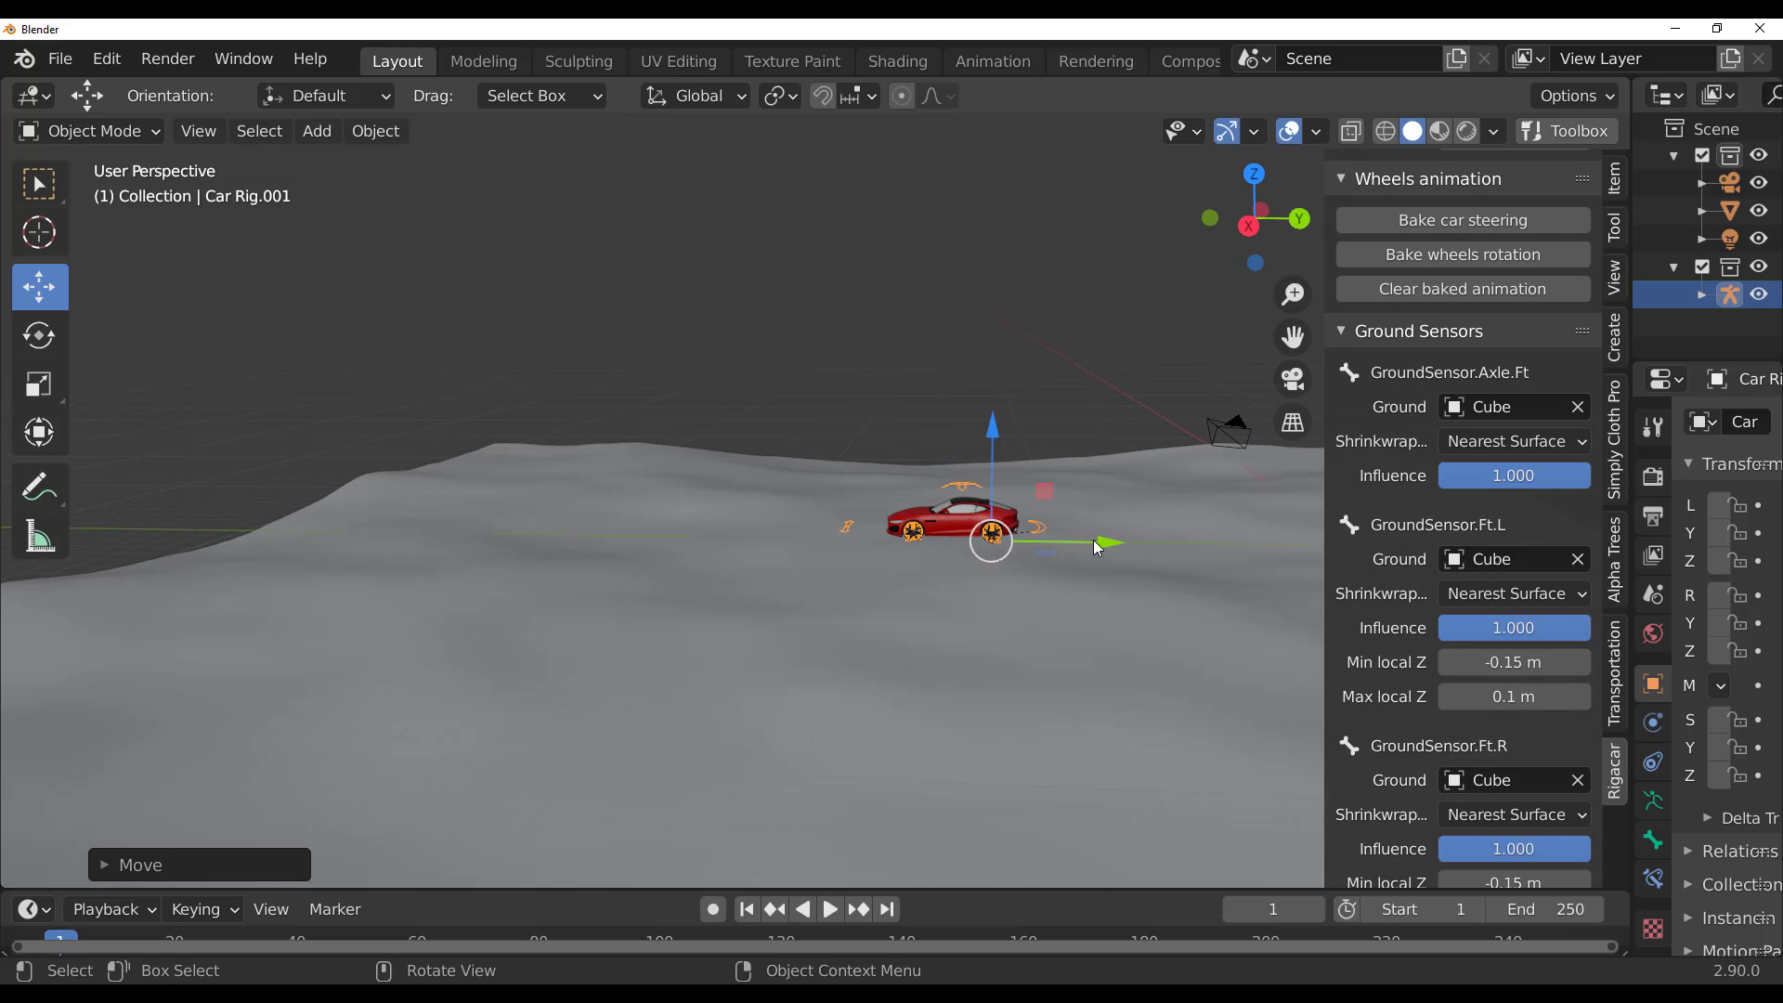
left_click_drag(1094, 547, 725, 555)
scroll(725, 555, "down", 5)
middle_click_drag(725, 555, 911, 605)
Step: Scale the terrain Cube about 2.88 times along global Y into a long road
left_click(914, 605)
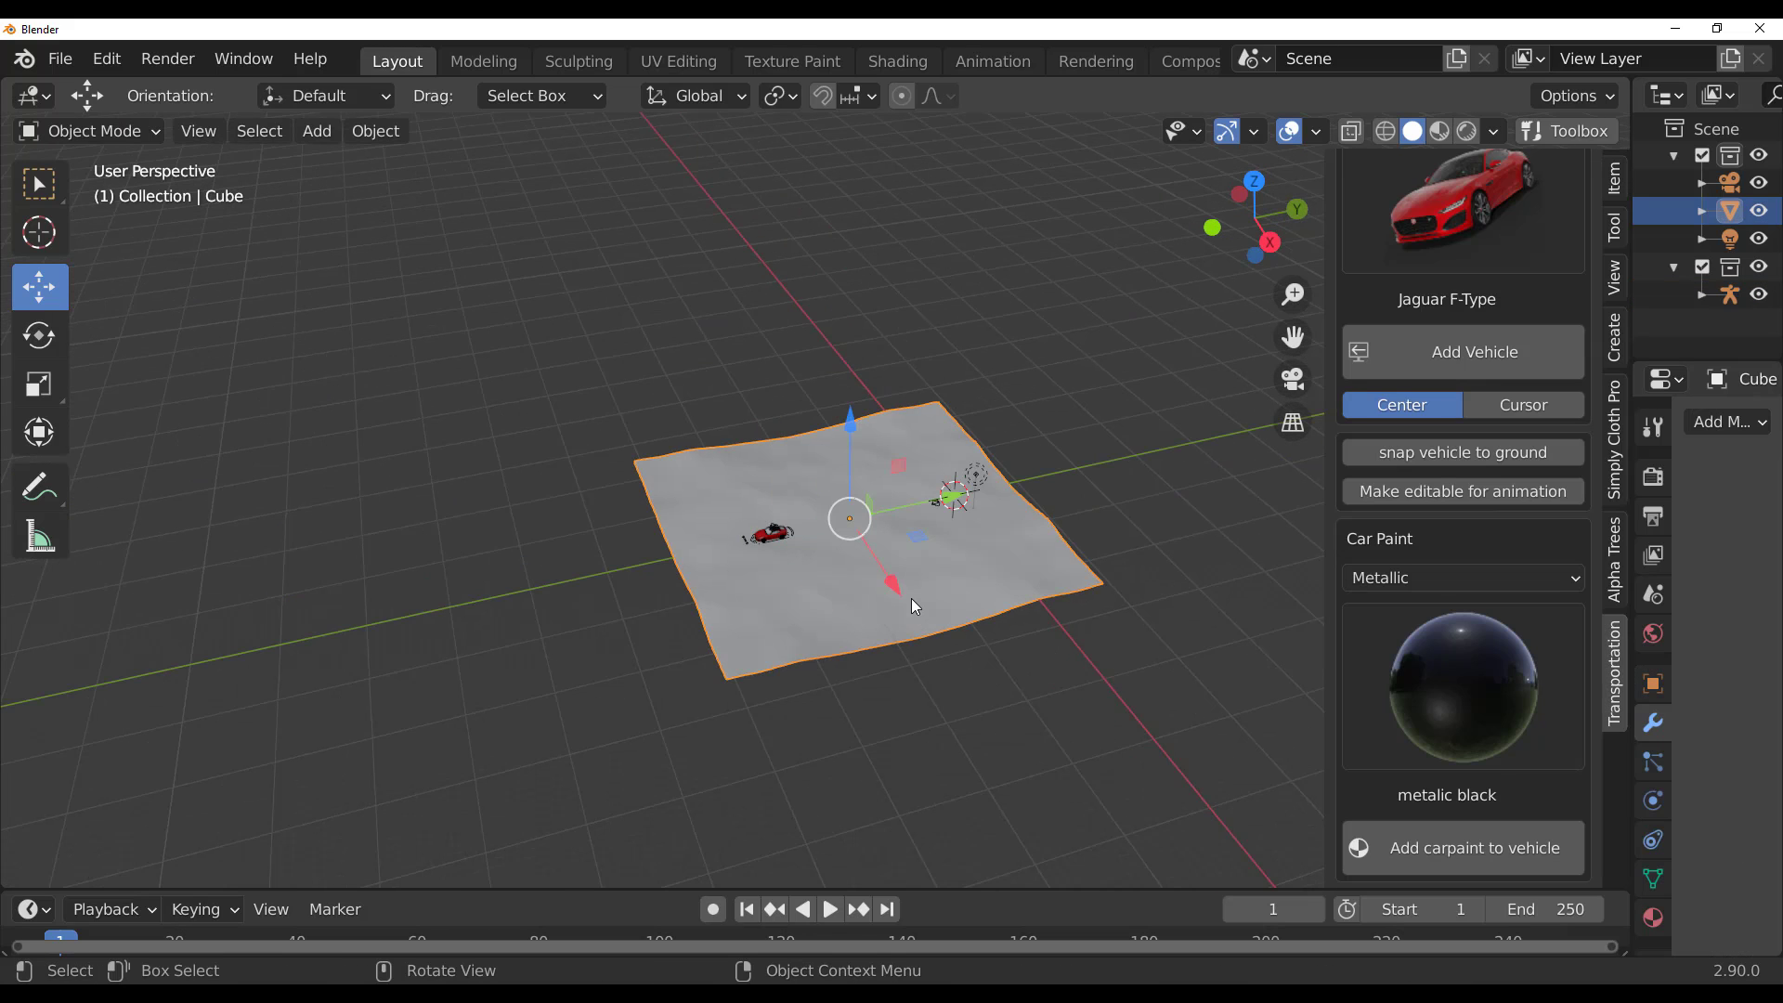
key("s")
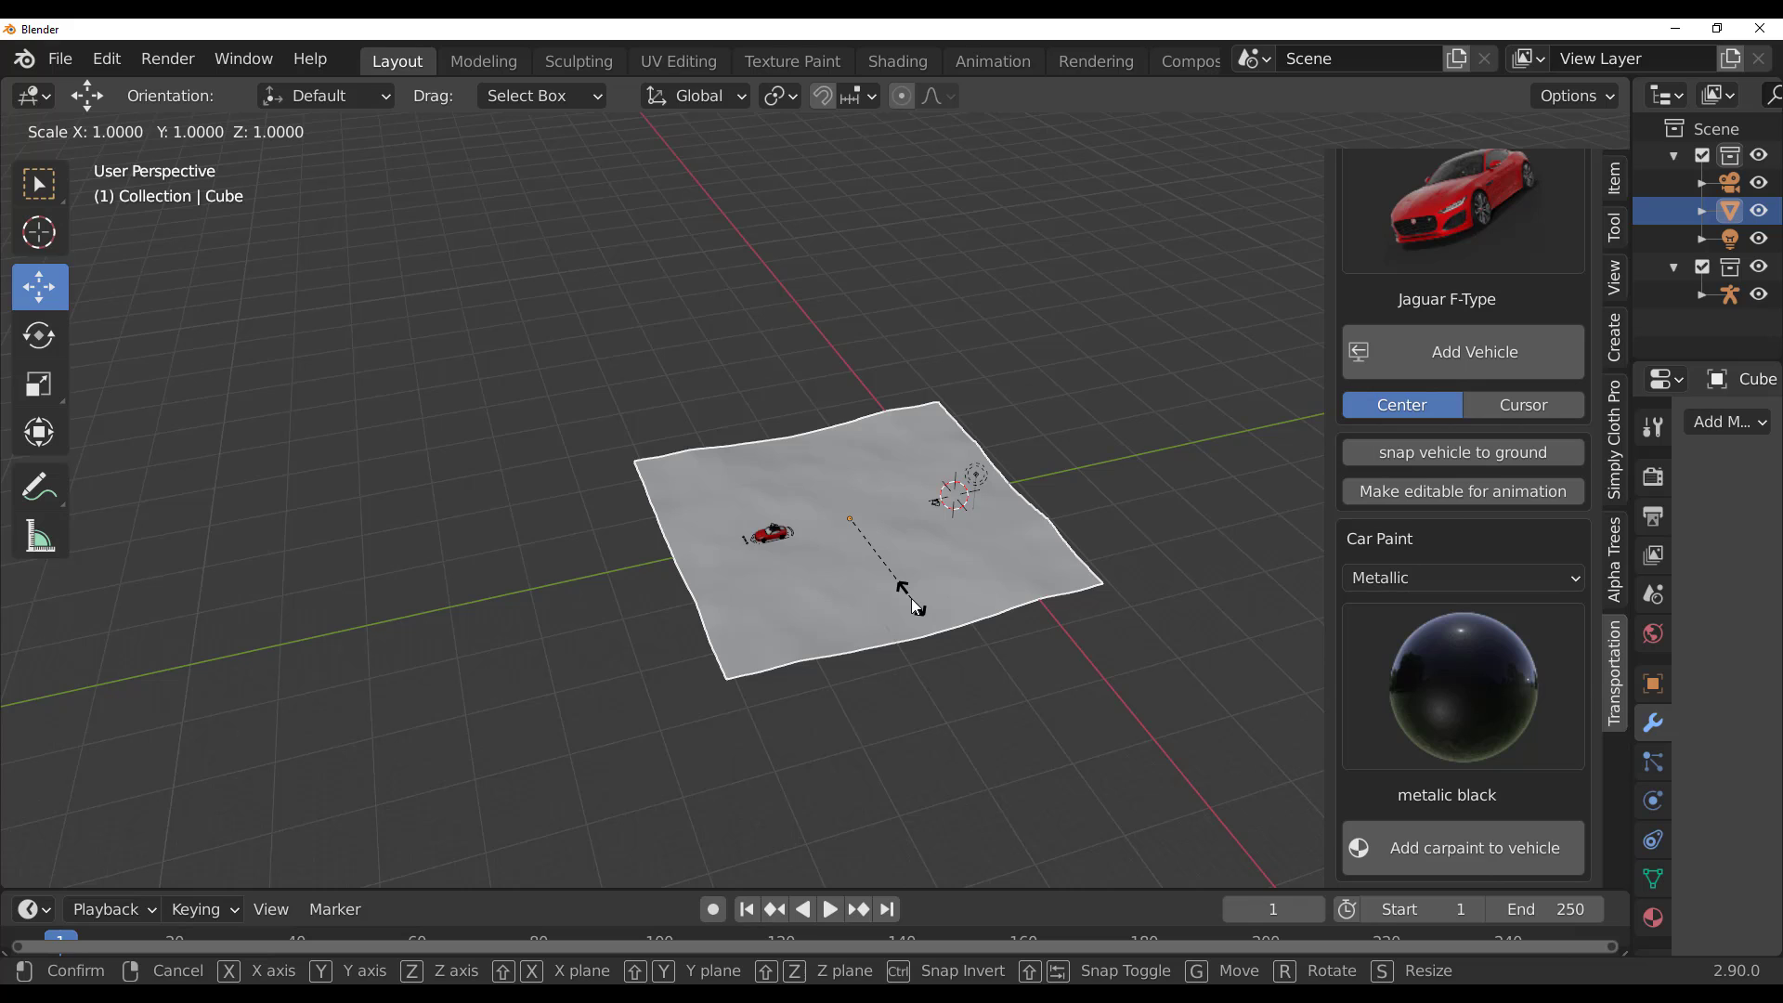
key("y")
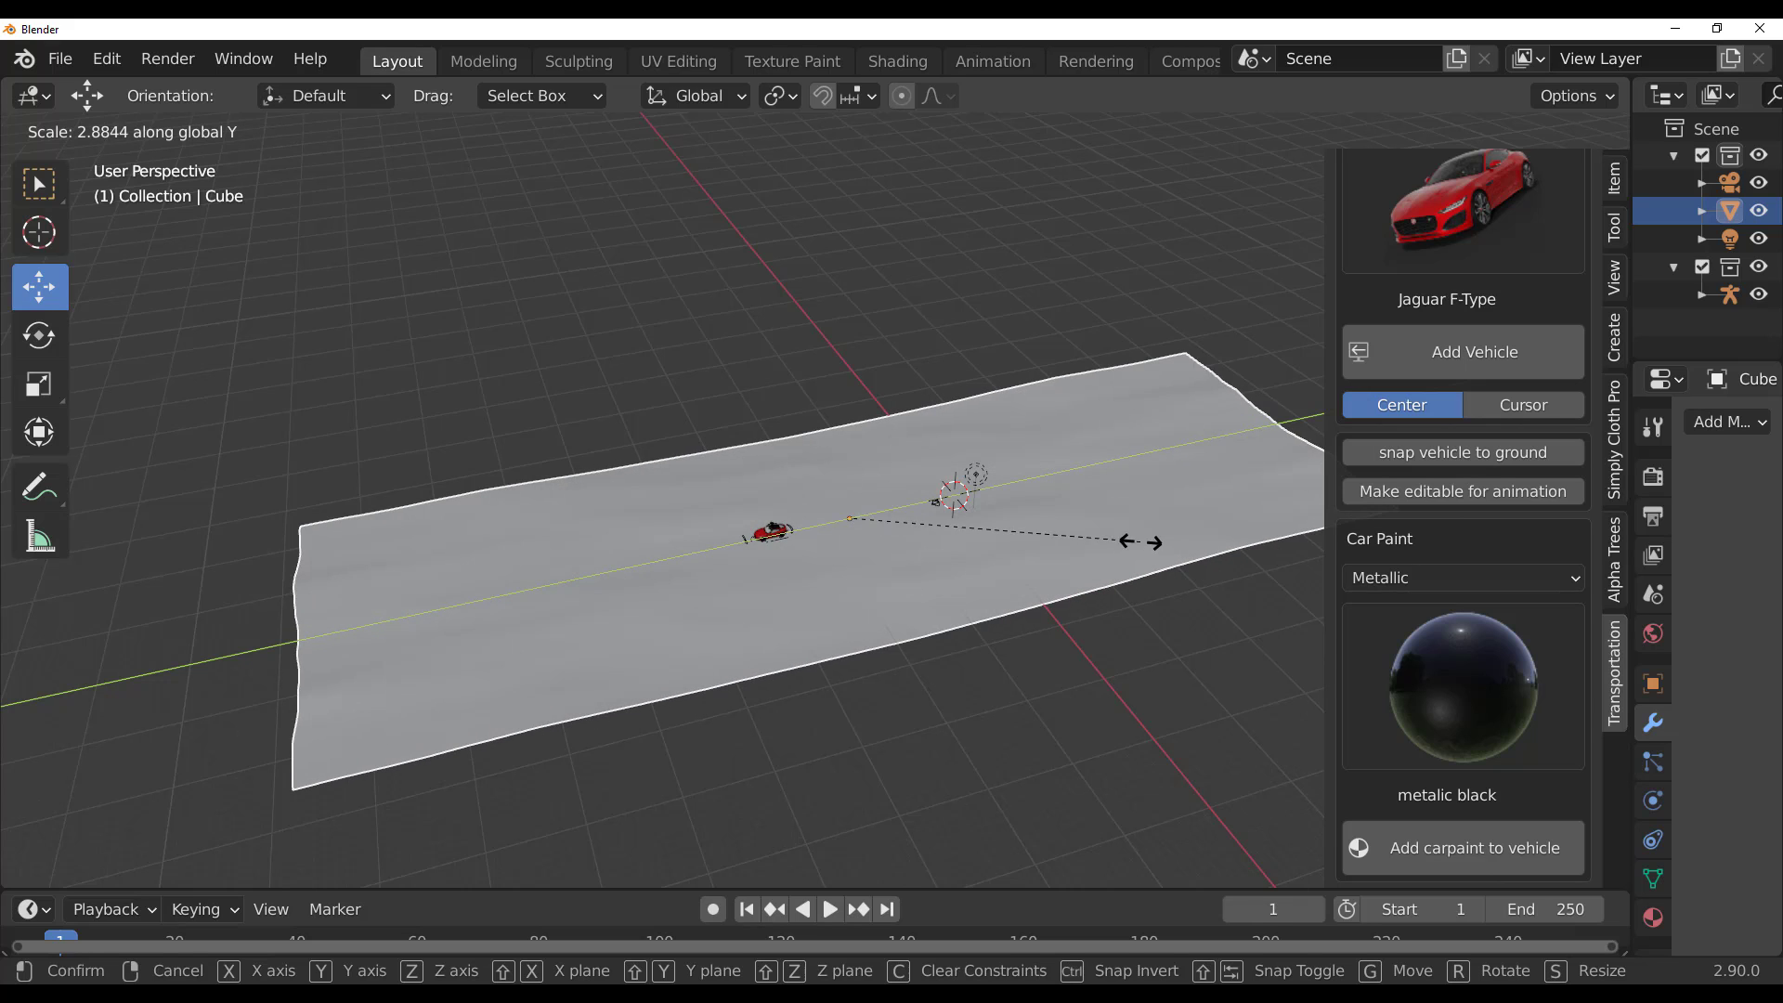
left_click(1187, 528)
middle_click_drag(916, 559, 687, 588)
scroll(692, 581, "up", 5)
scroll(539, 673, "up", 3)
middle_click_drag(459, 726, 675, 577, "shift")
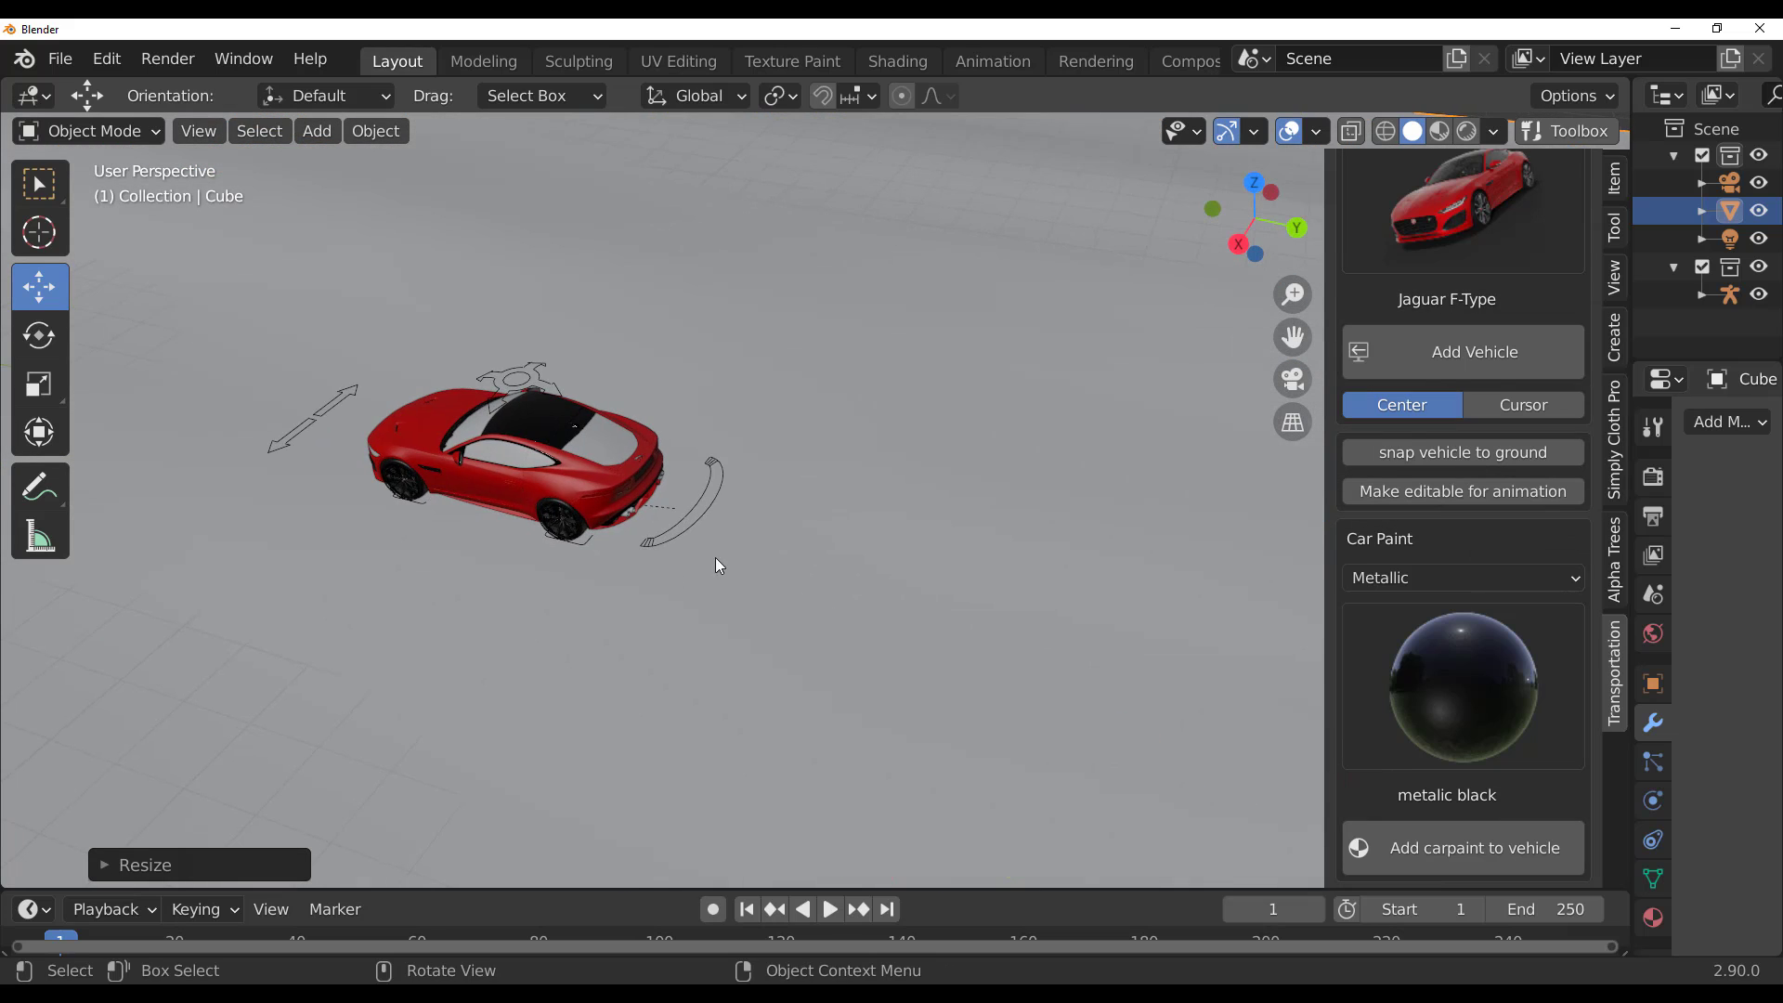
middle_click_drag(576, 544, 619, 704)
Step: With auto-keying on, key the car at the road's right end, then drive it left at frame 120
left_click(767, 455)
scroll(708, 677, "down", 4)
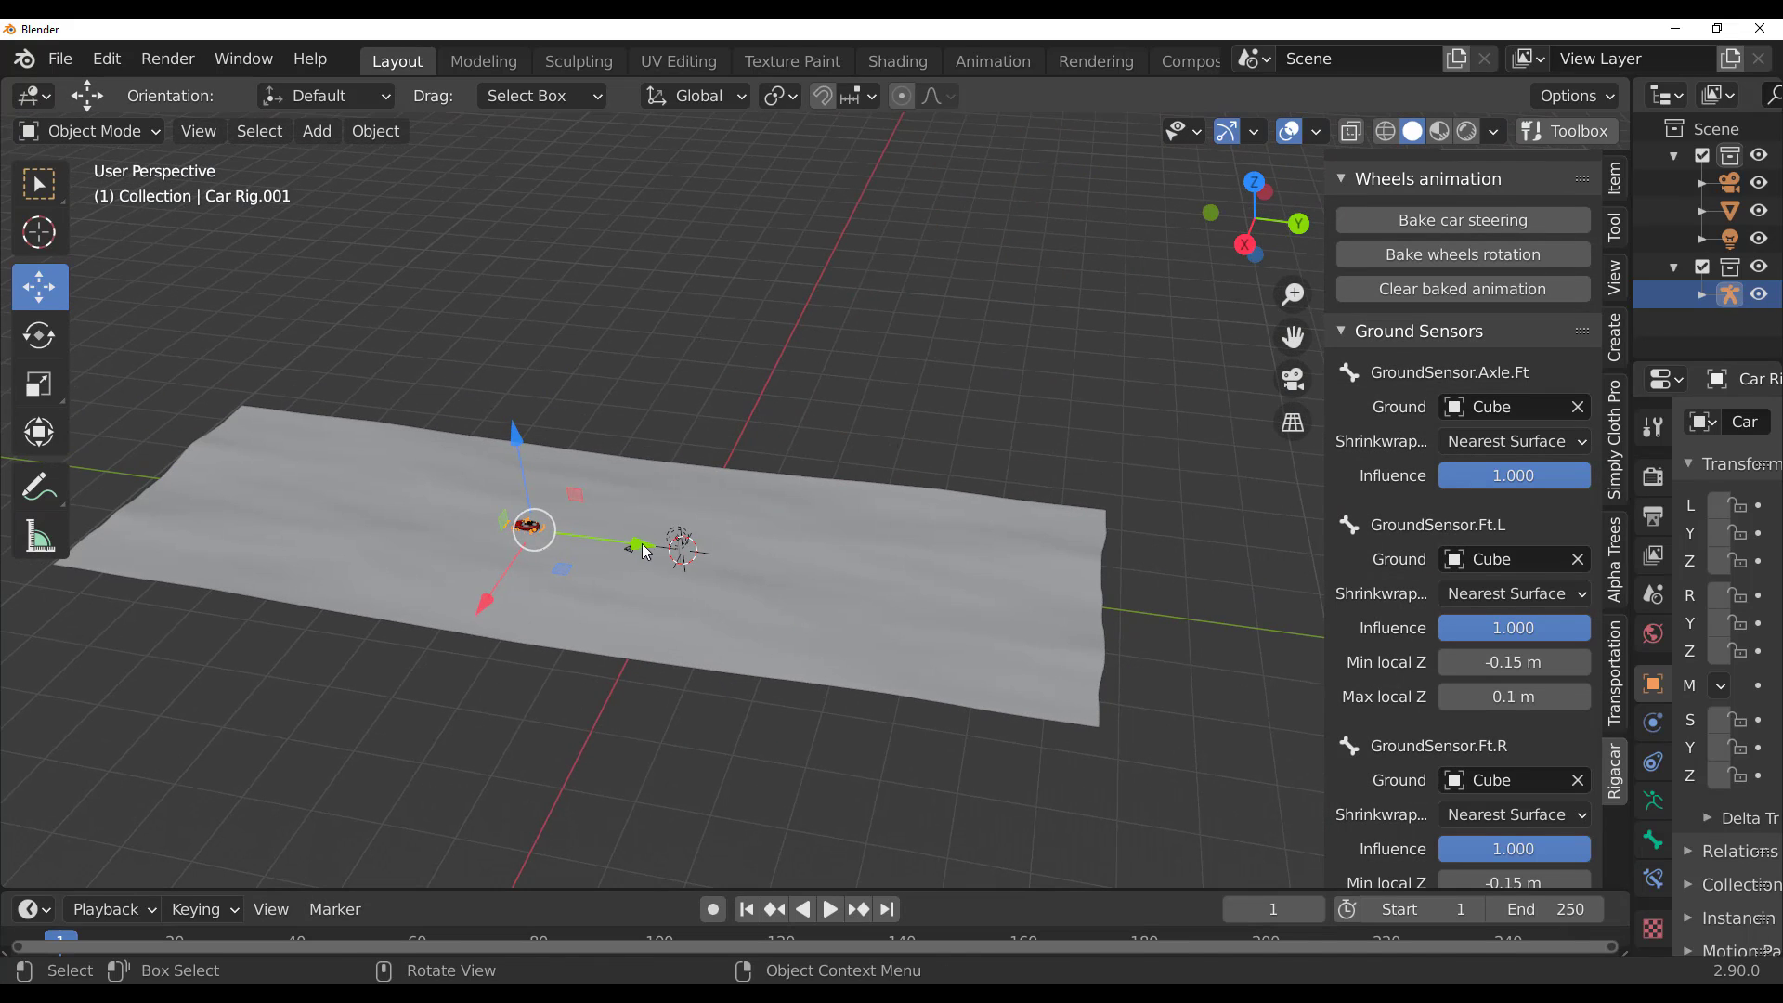
left_click_drag(650, 550, 1203, 622)
left_click(713, 911)
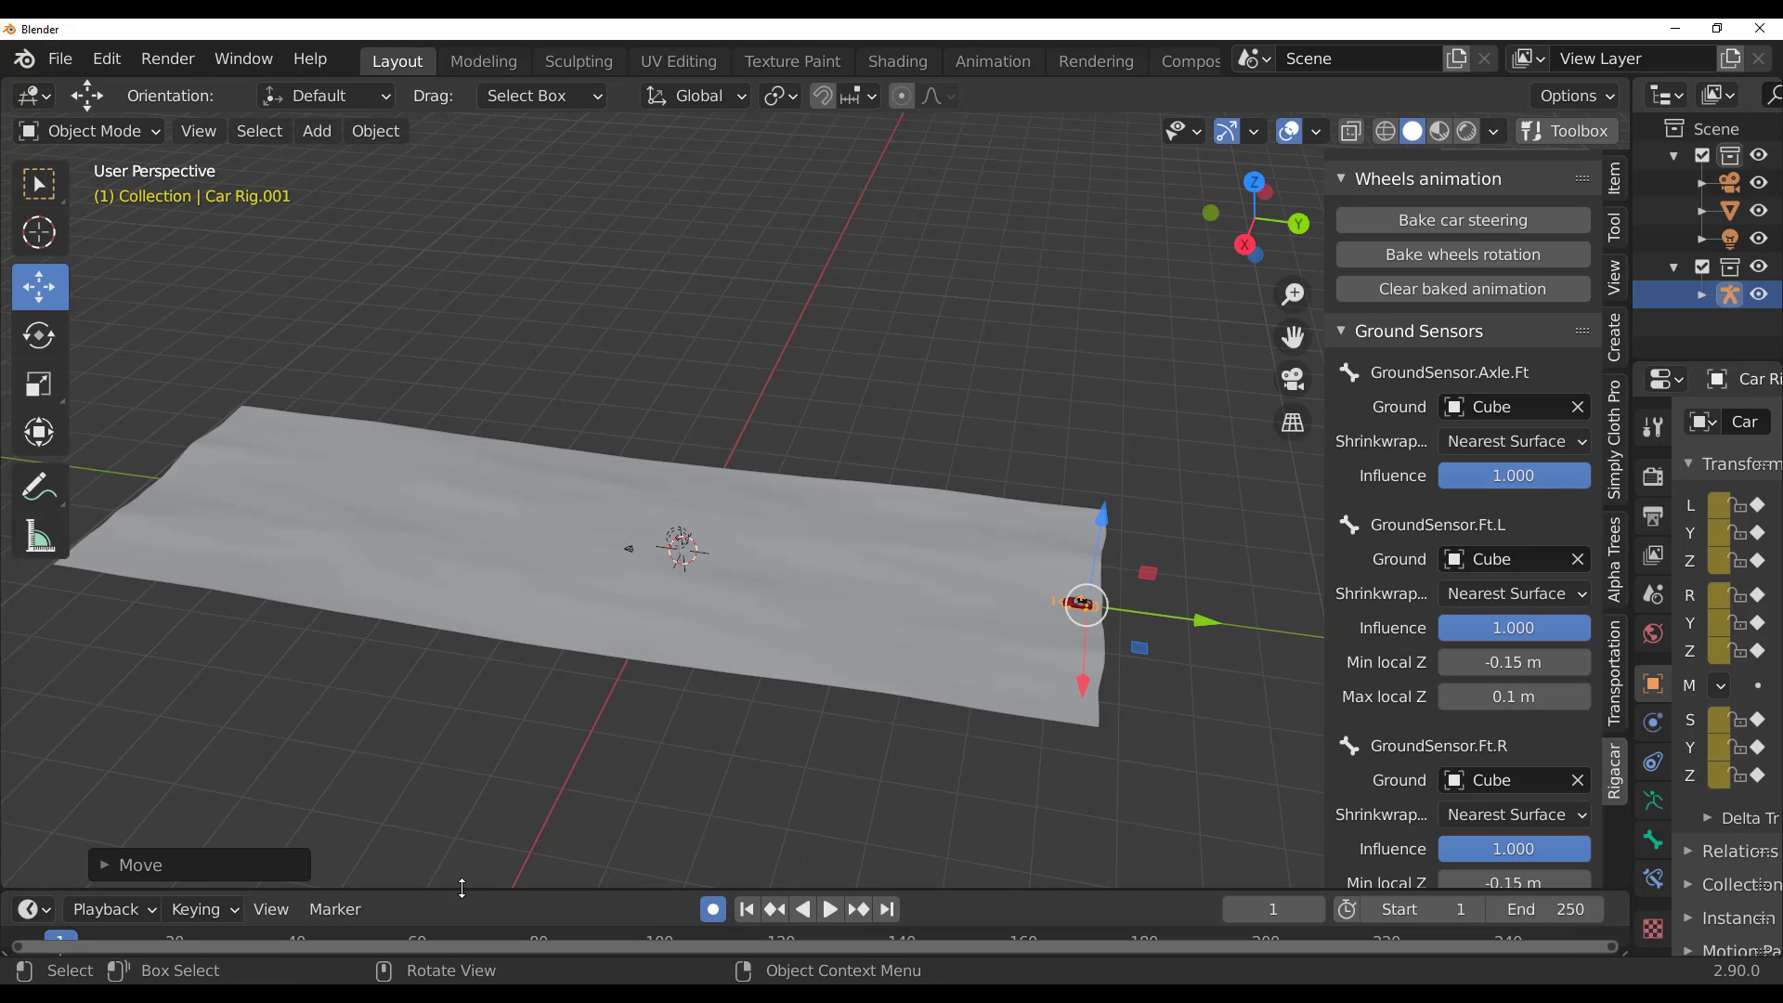
left_click_drag(458, 889, 464, 720)
left_click(782, 790)
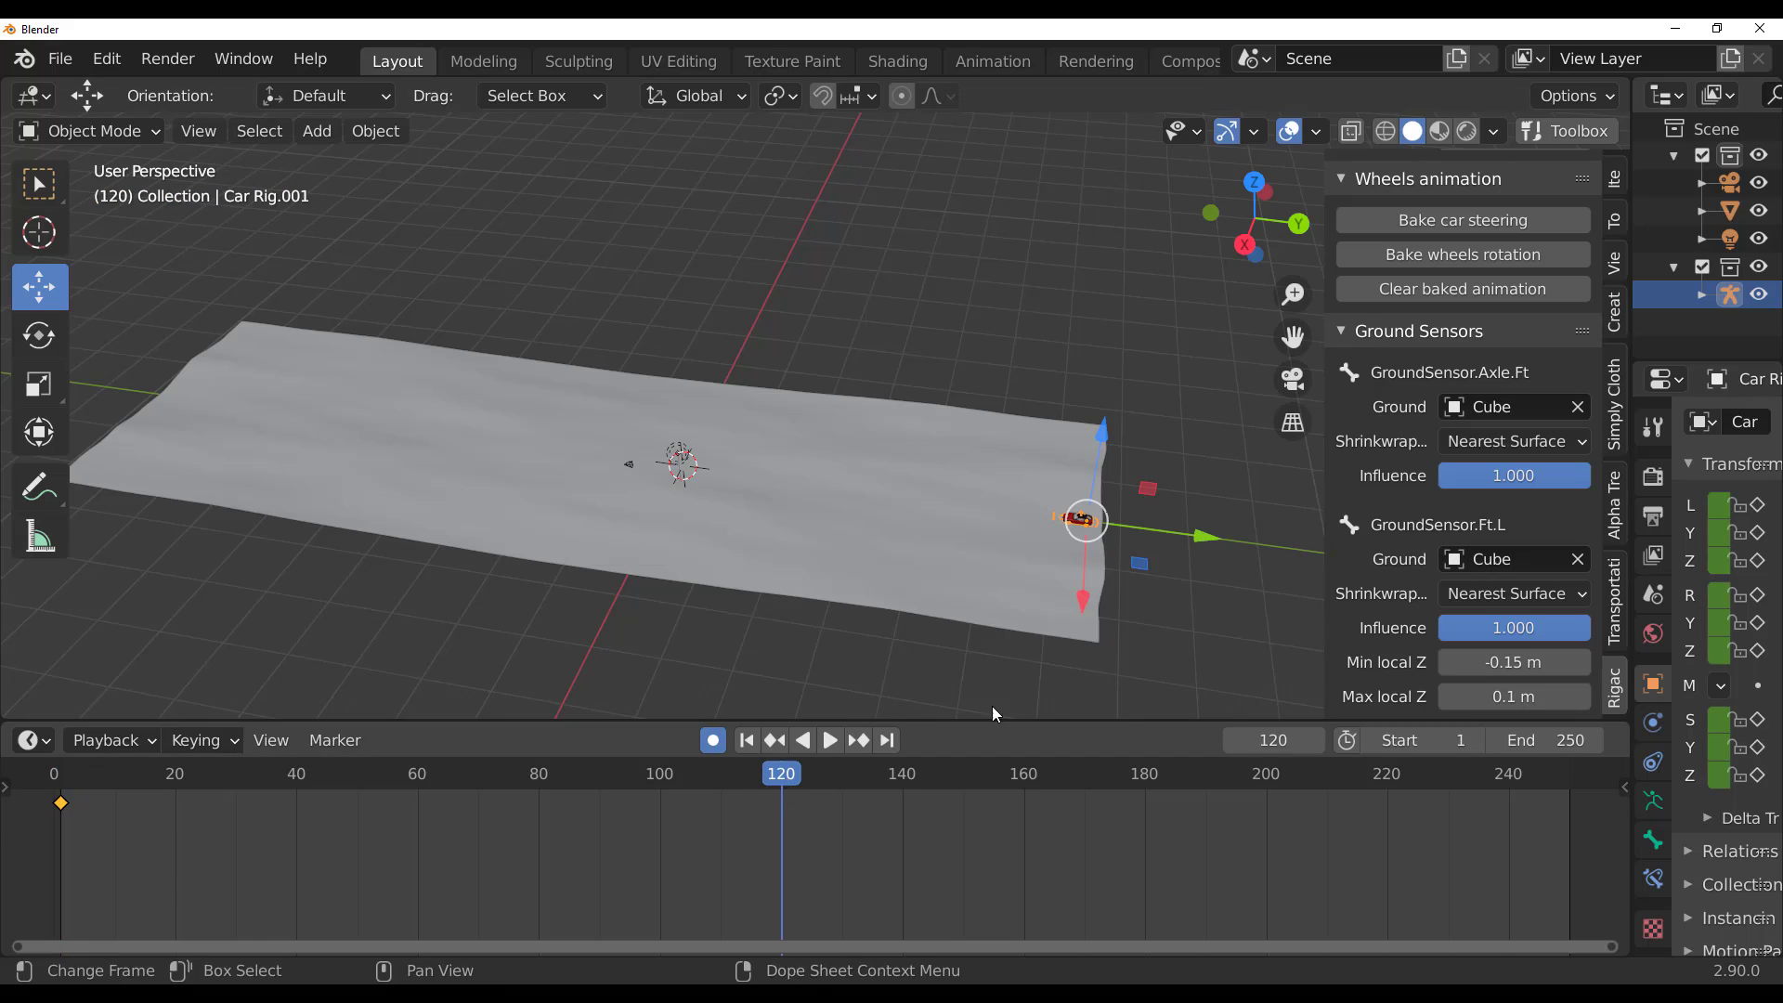
left_click_drag(1202, 533, 594, 471)
Step: Play the animation from frame 1 and watch the car drive, then pause
left_click(754, 740)
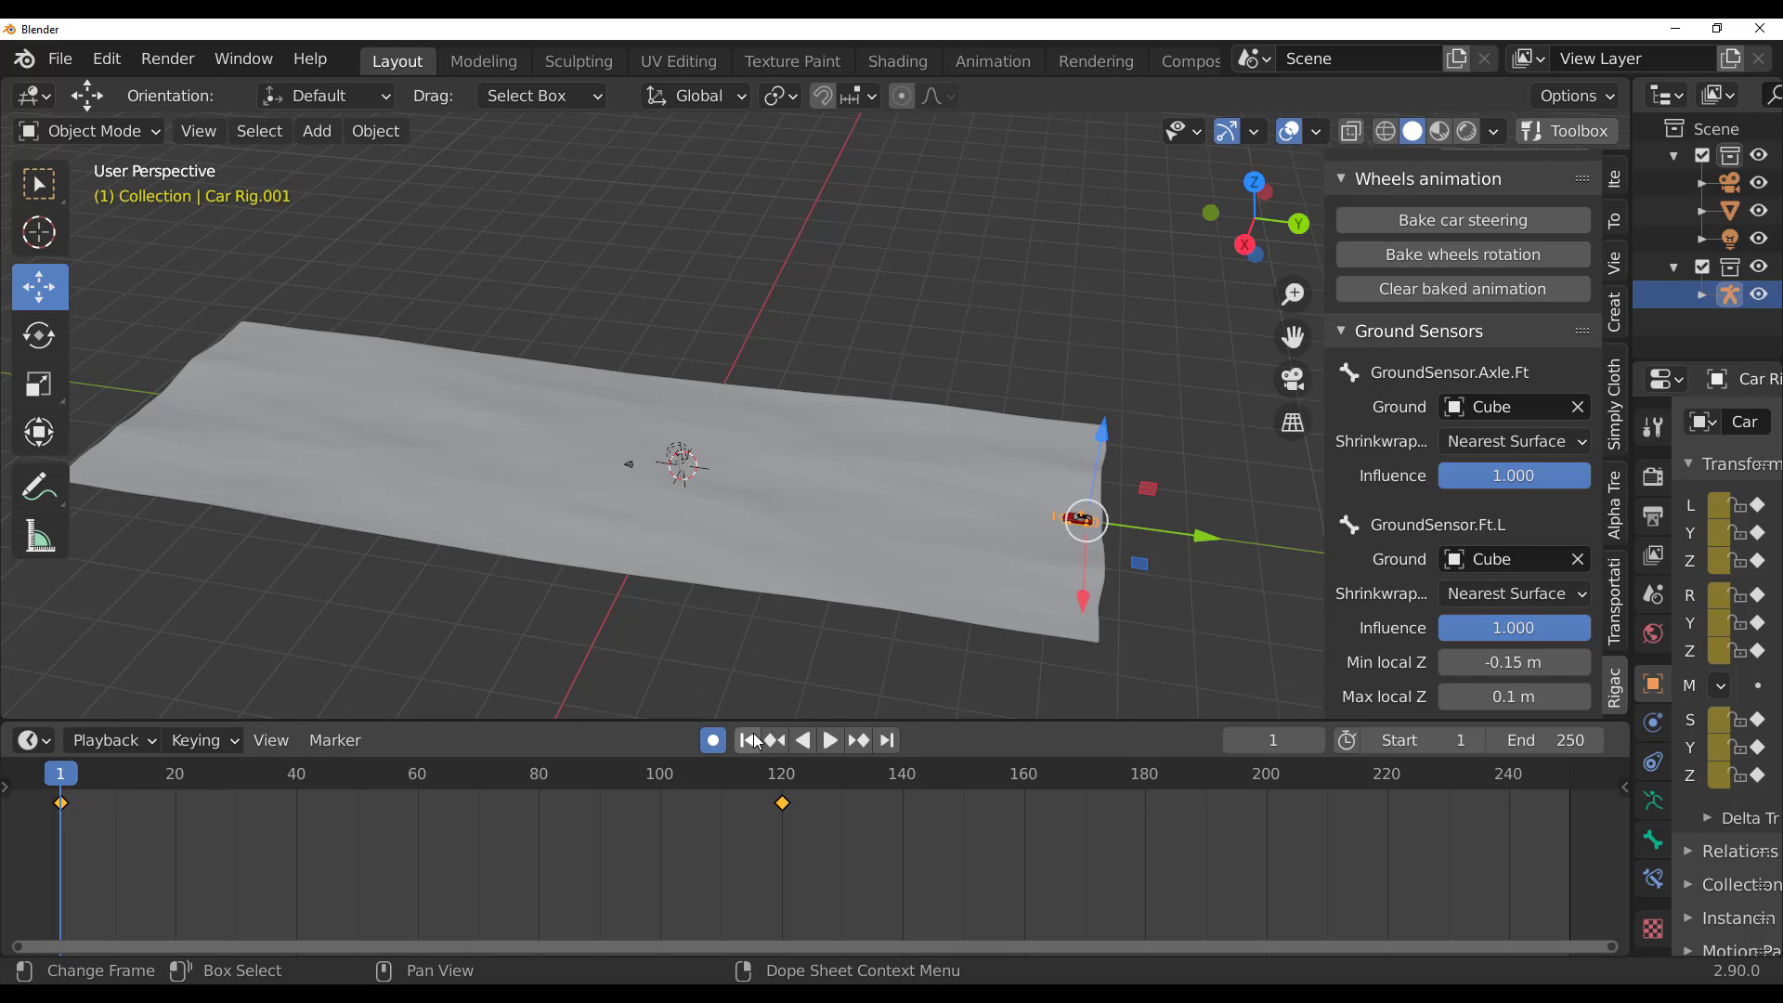
left_click(829, 740)
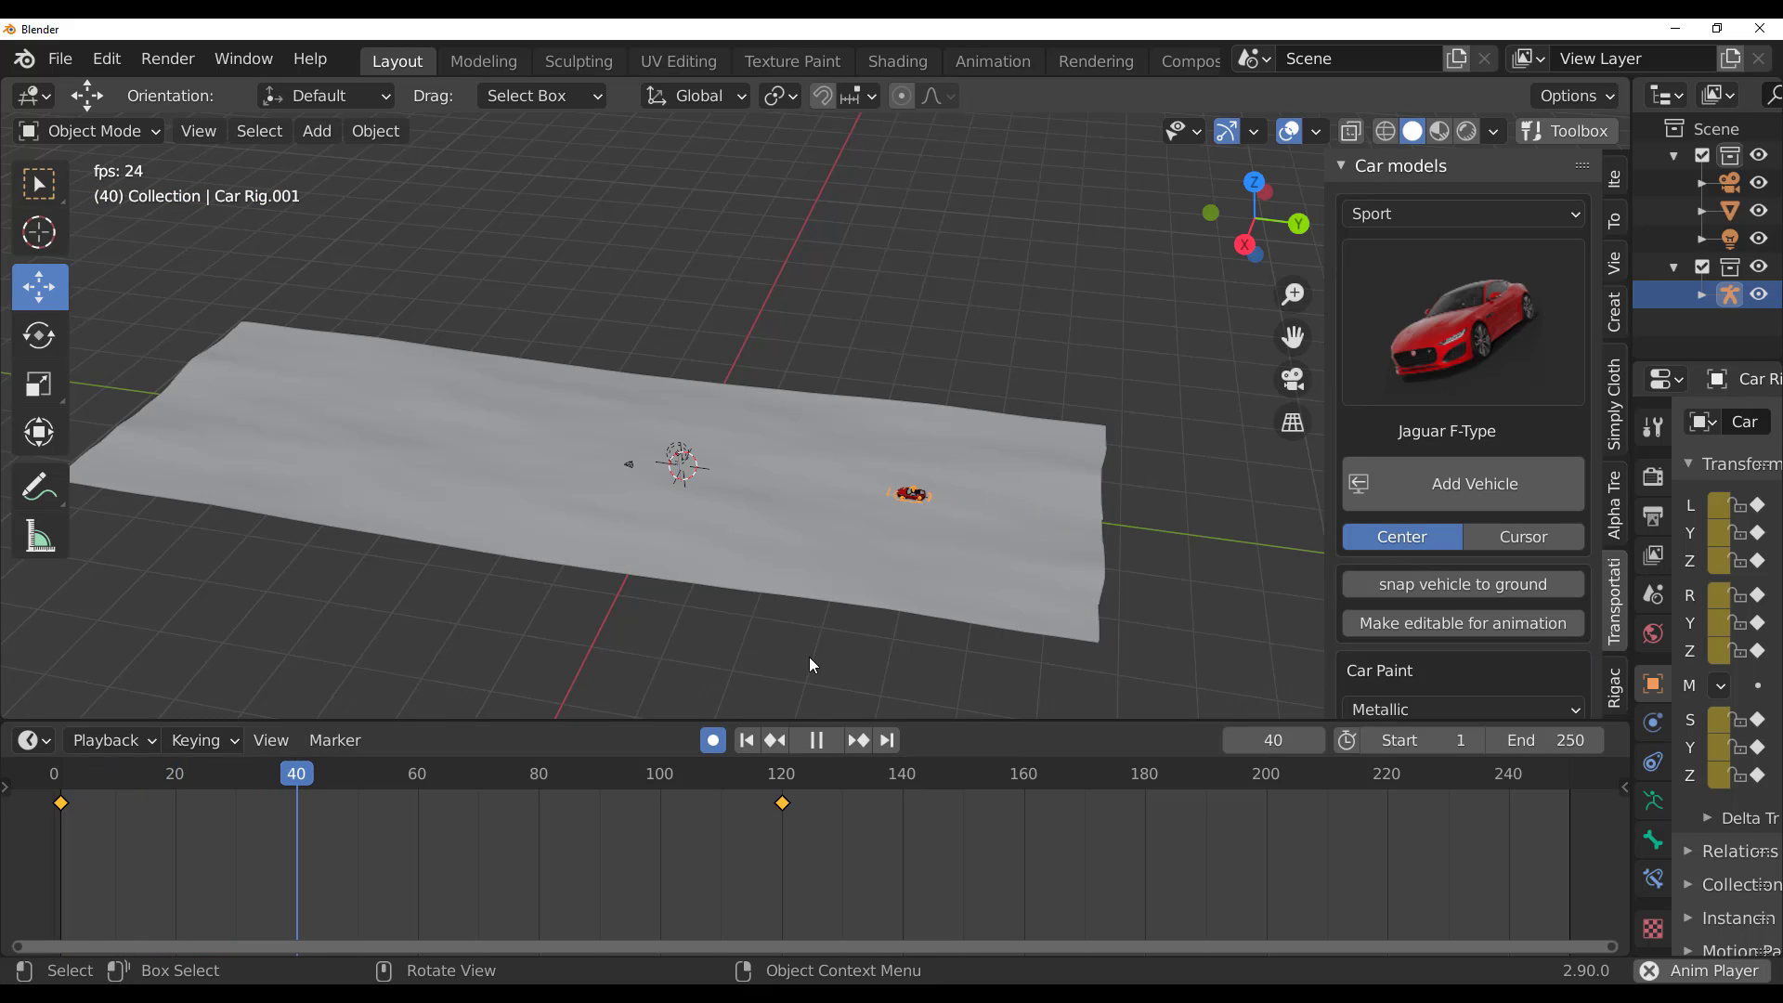
middle_click_drag(654, 643, 910, 554)
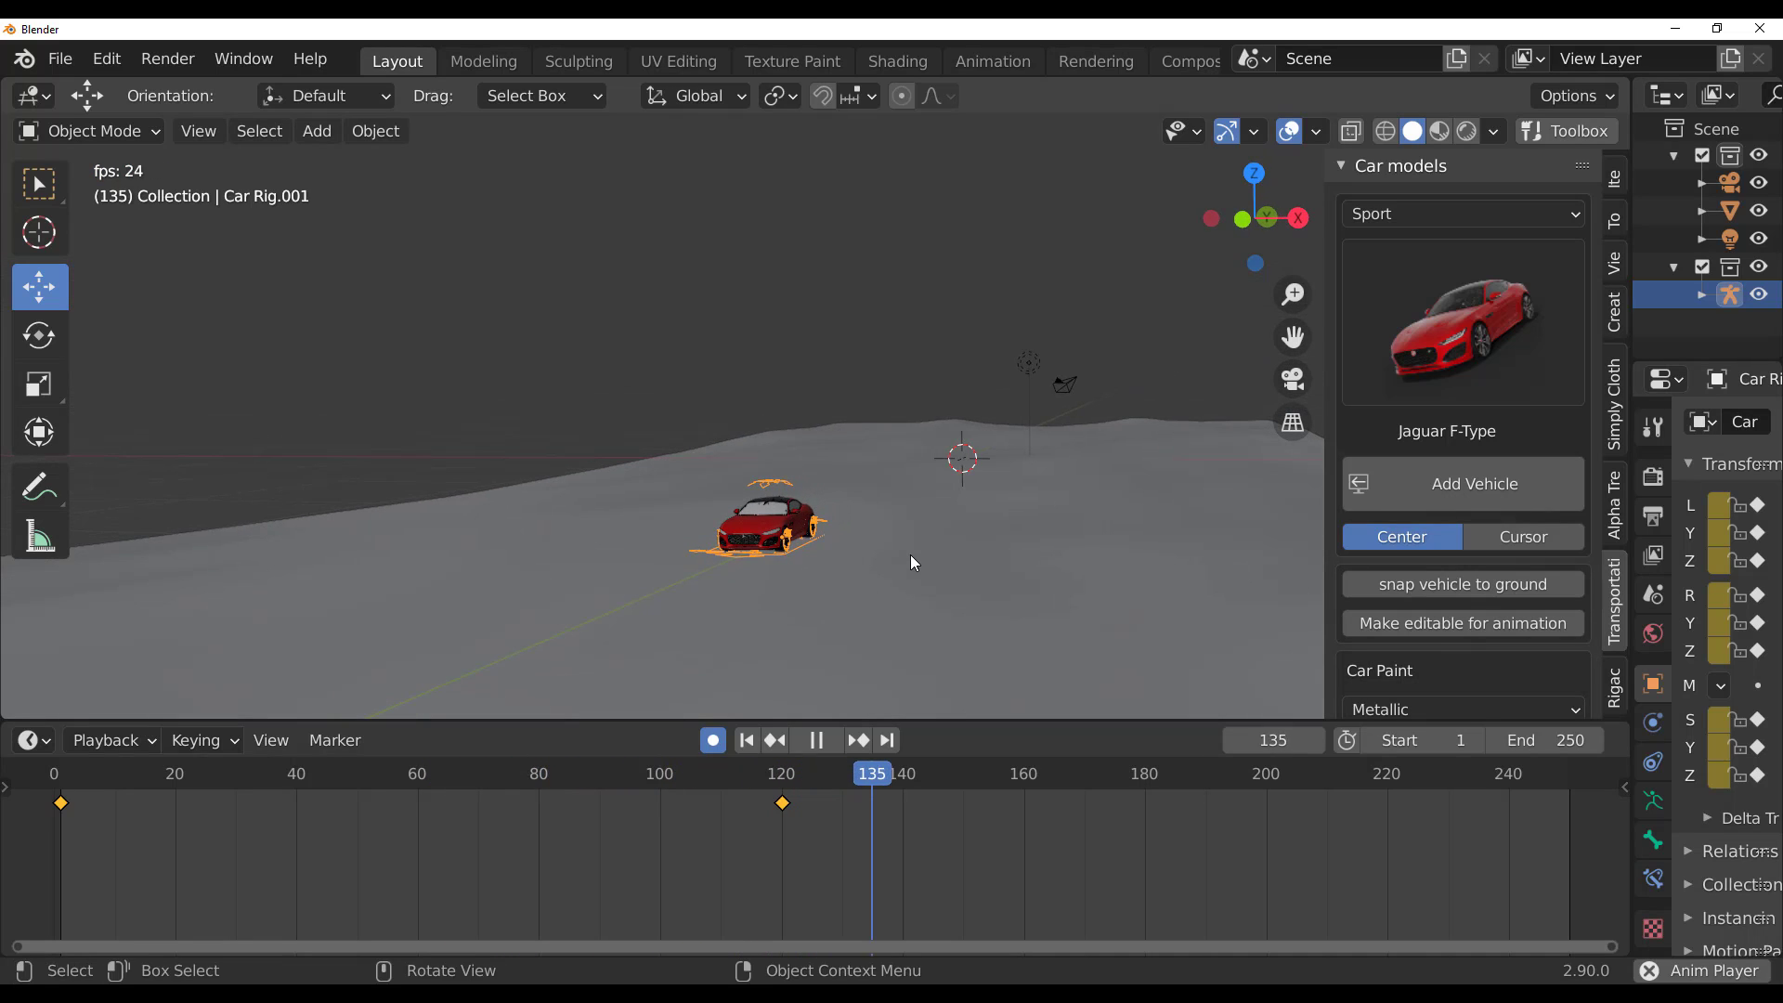
scroll(910, 554, "up", 2)
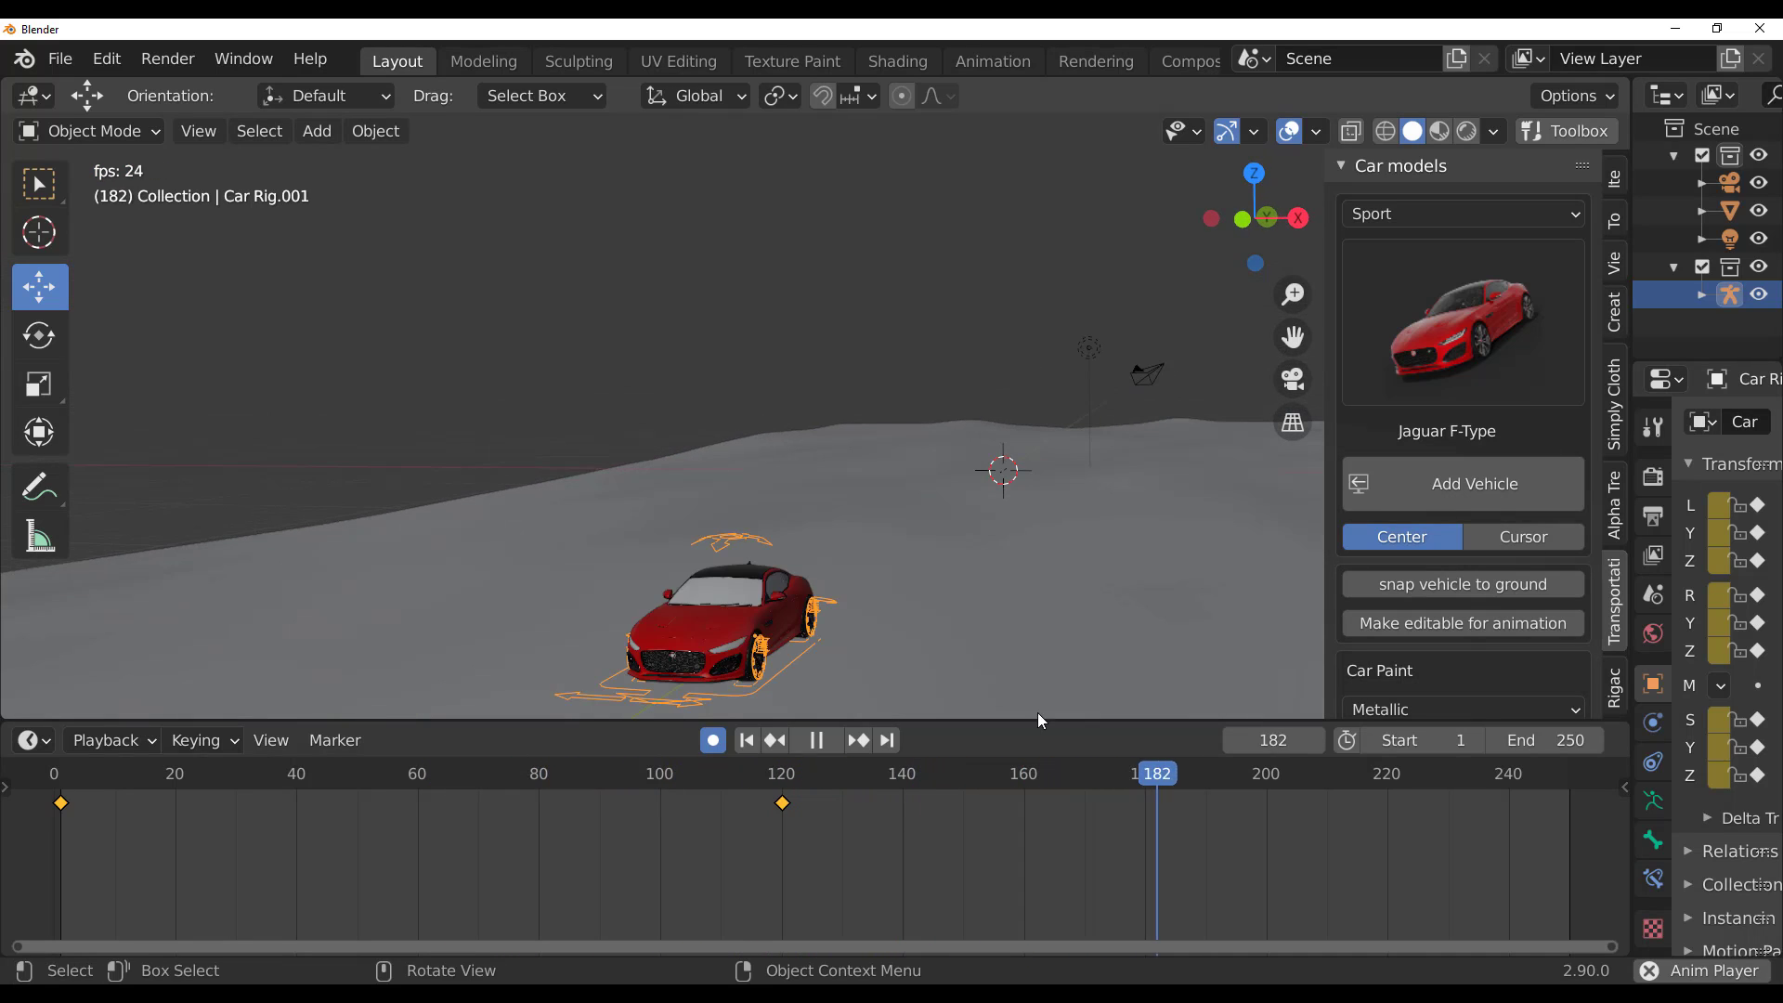
left_click(817, 740)
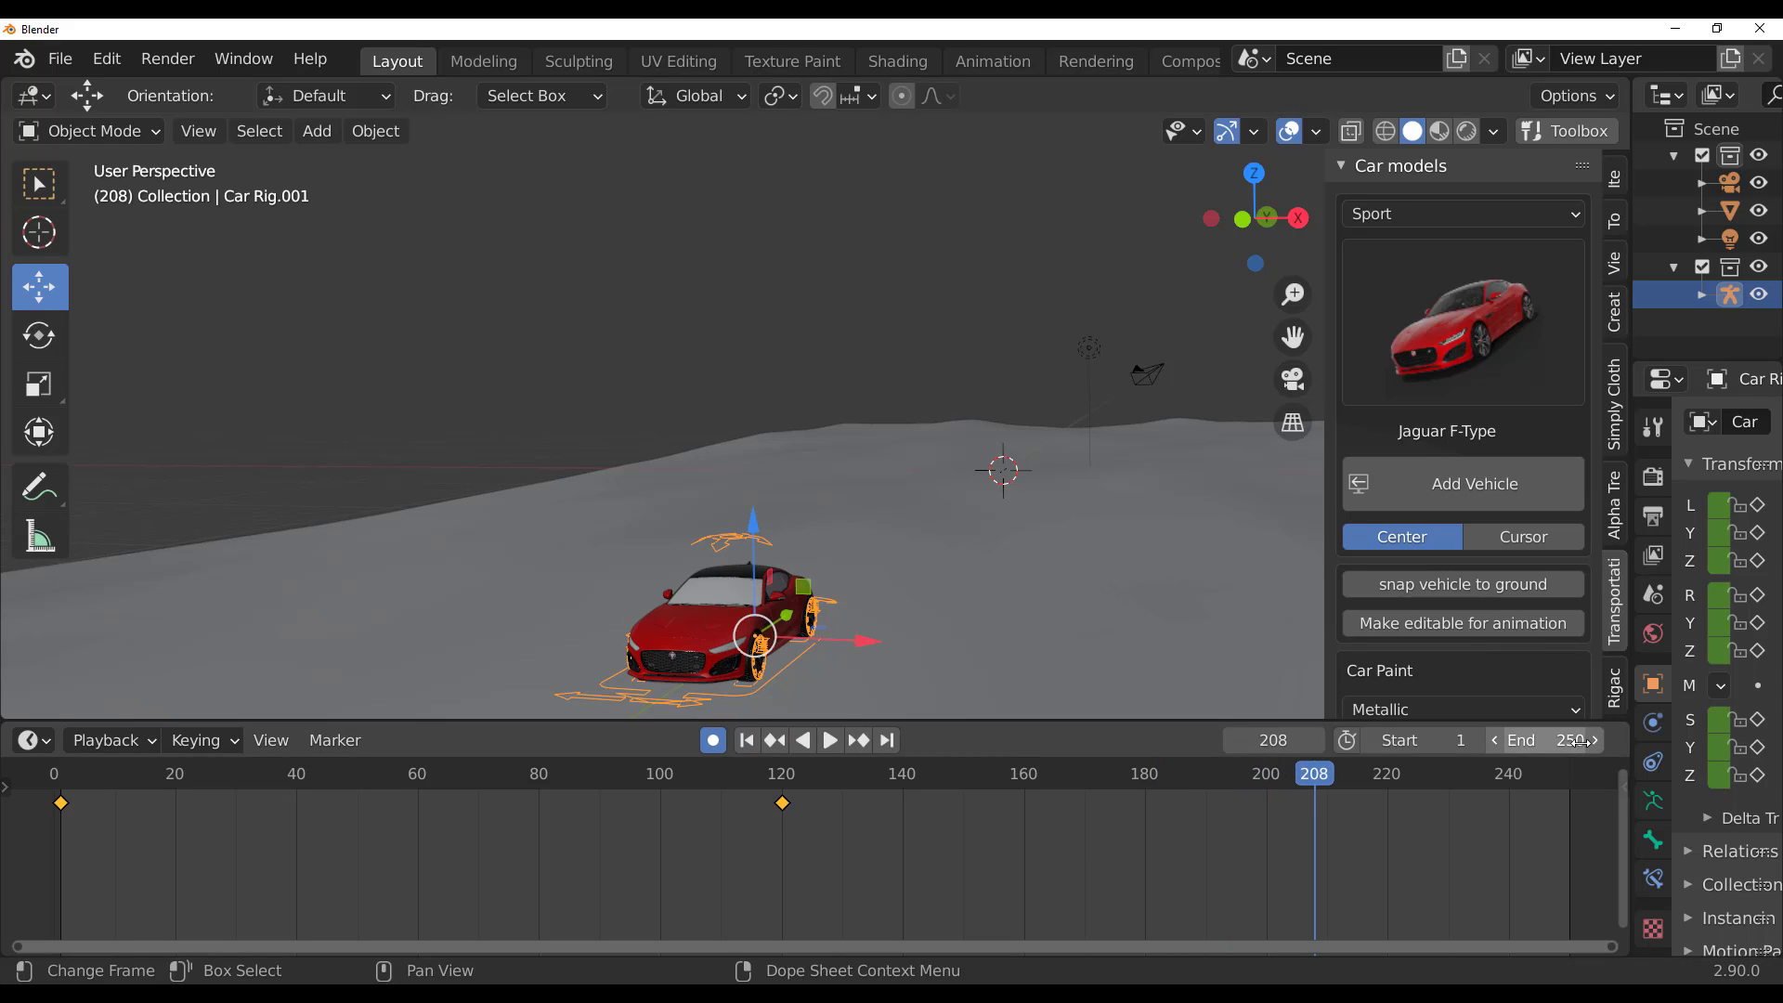
Step: Set the scene end frame to 120 and replay from frame 1
left_click(1542, 740)
type("120")
key("Return")
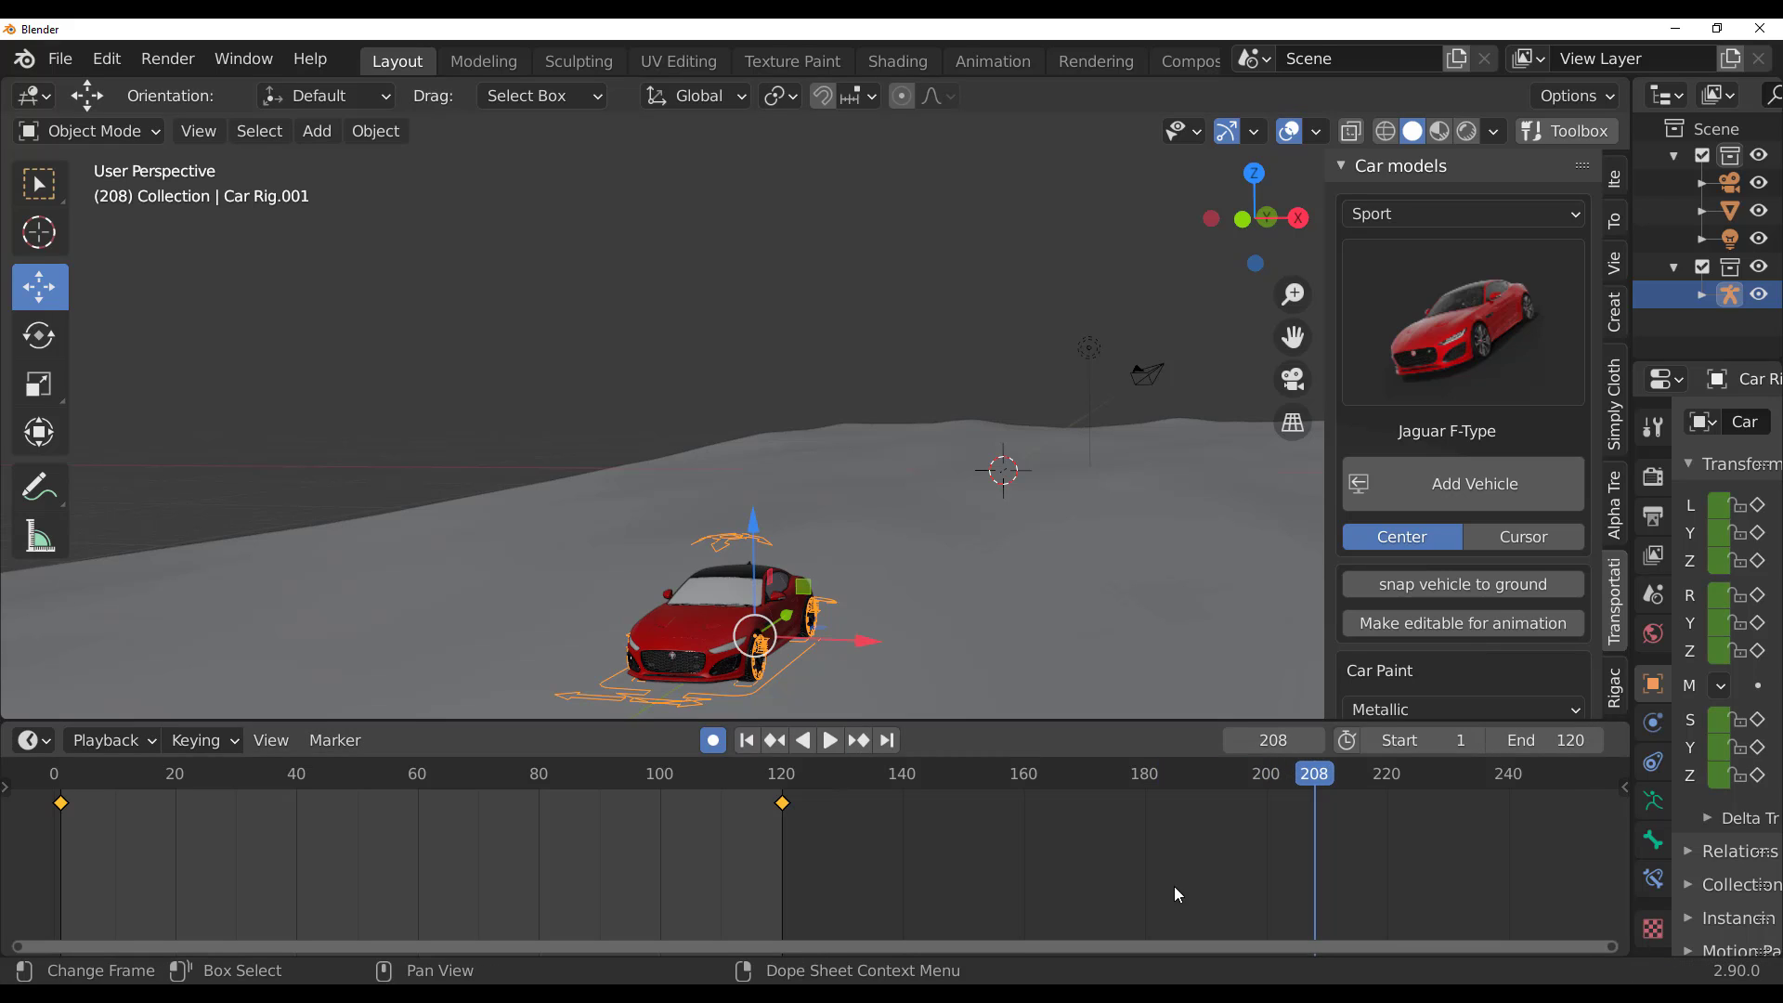
left_click(748, 743)
left_click(830, 740)
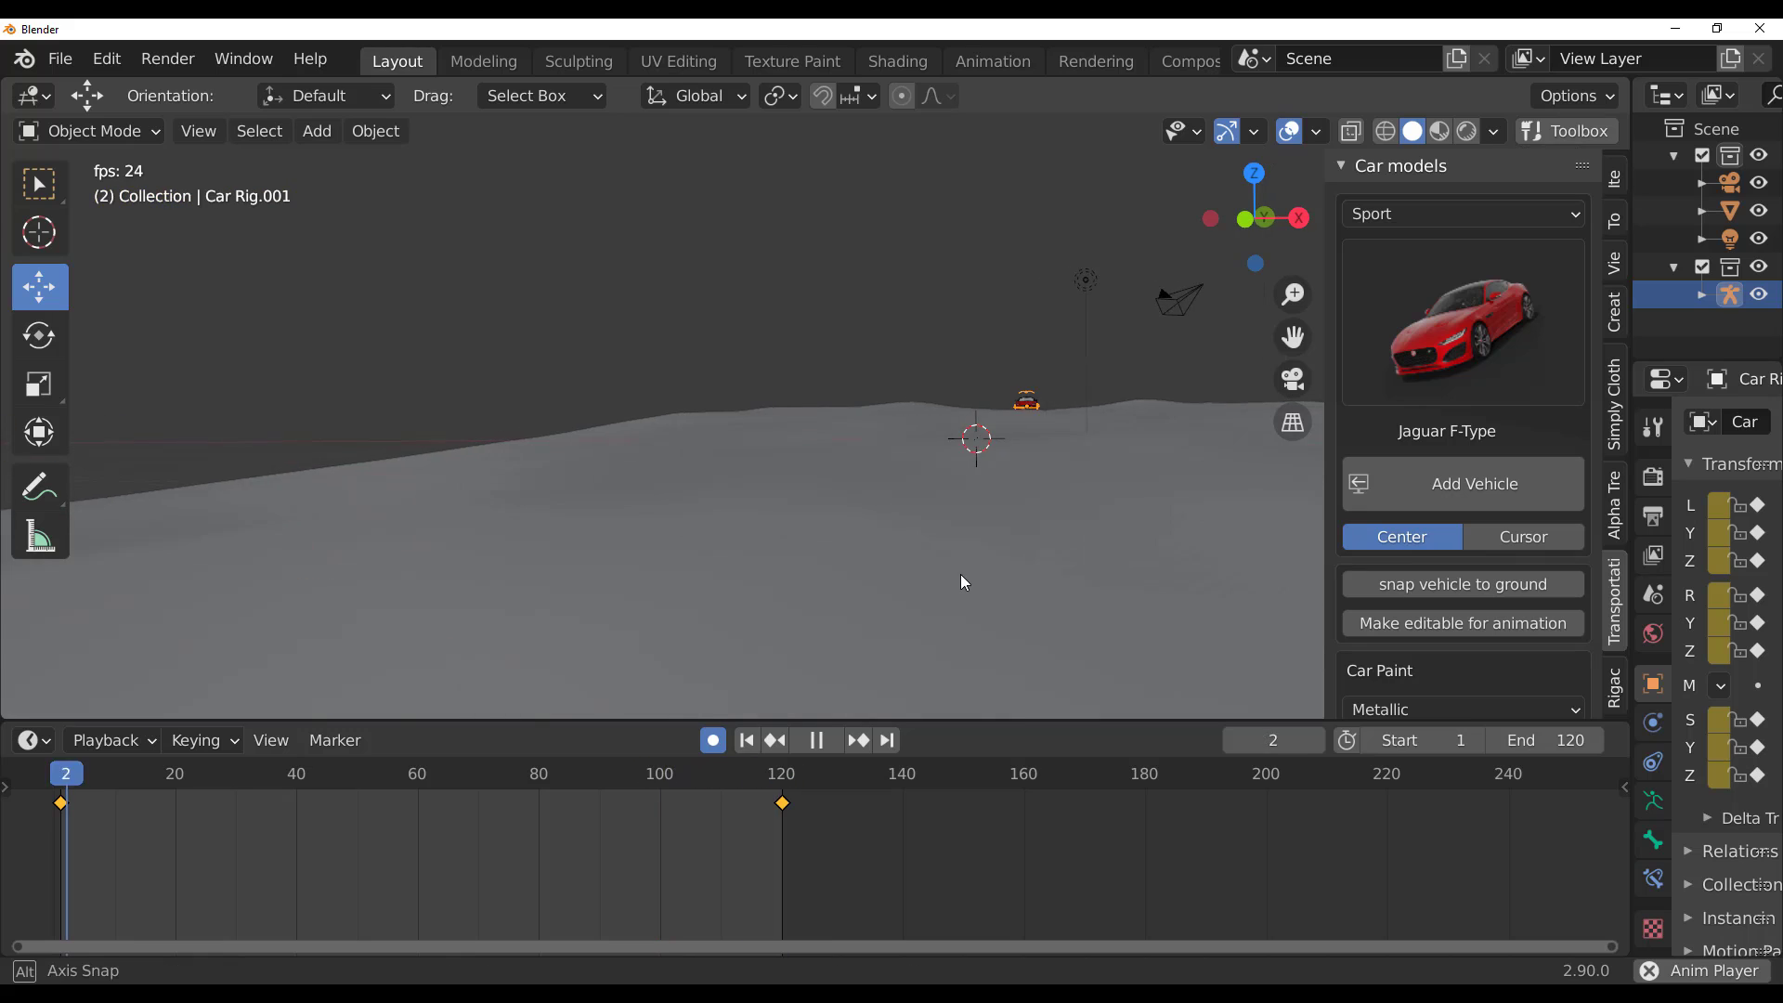
Step: Switch the car category to 4x4 and pick the Lamborghini Urus
left_click(1463, 214)
left_click(1428, 372)
left_click(1421, 386)
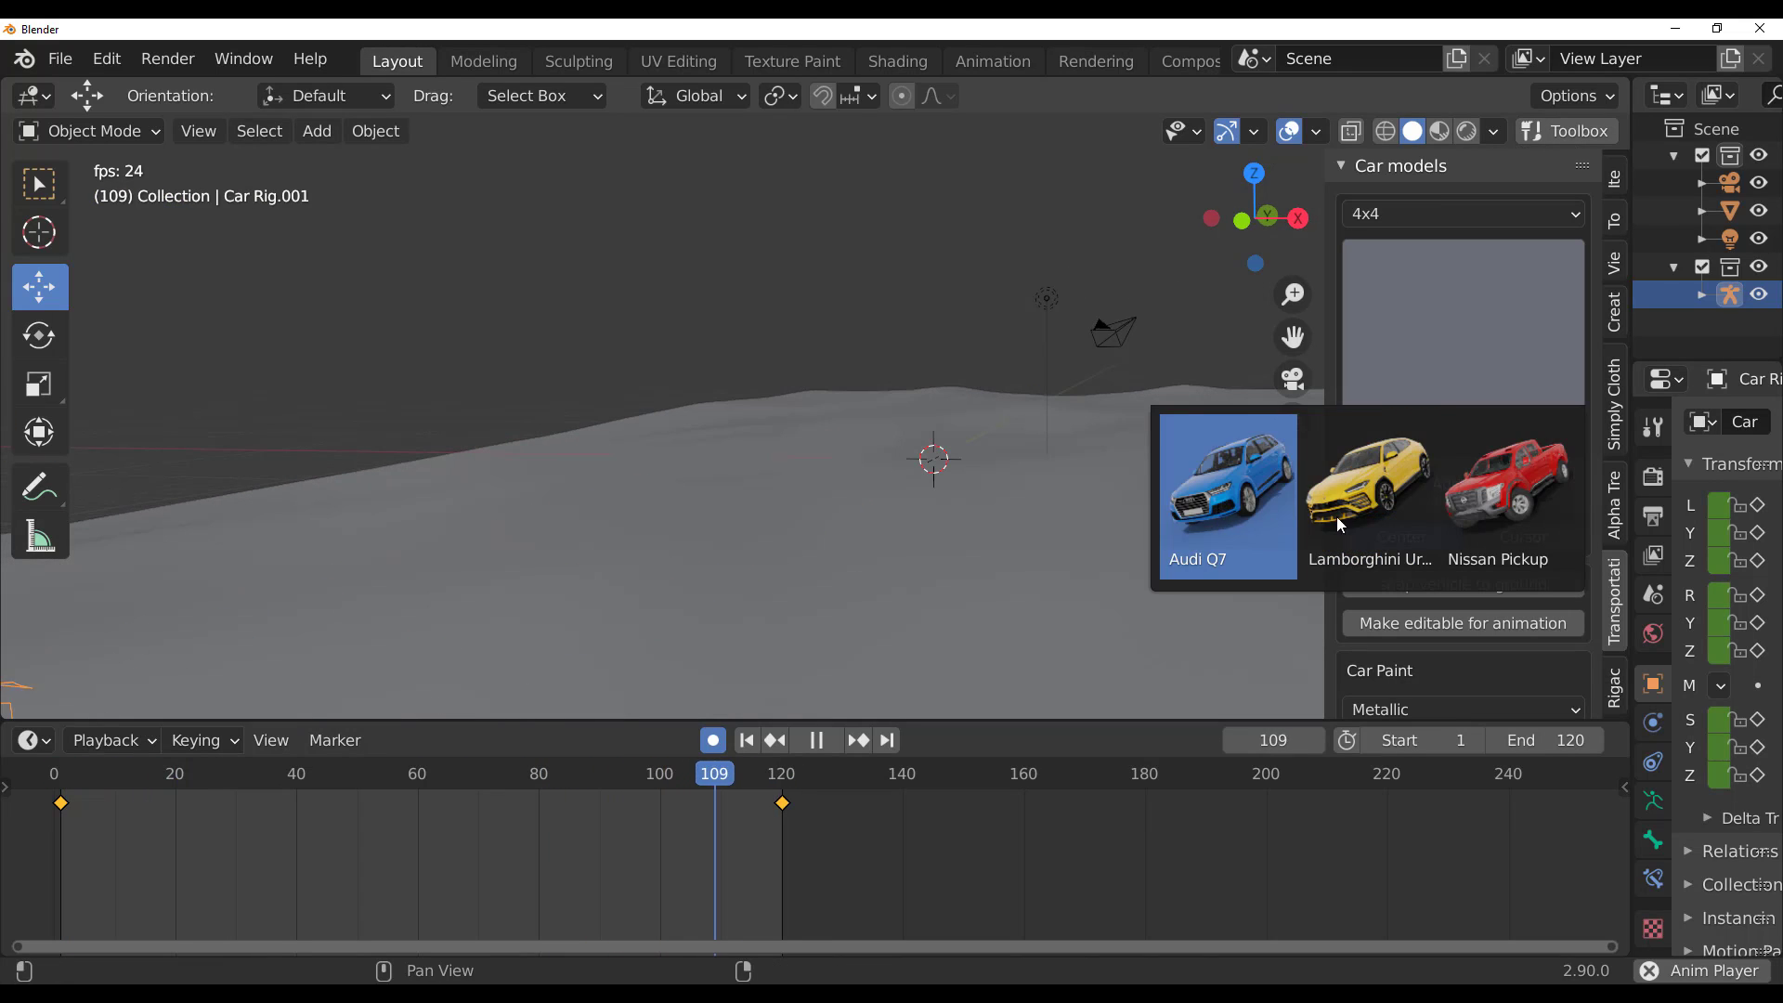
left_click(1402, 494)
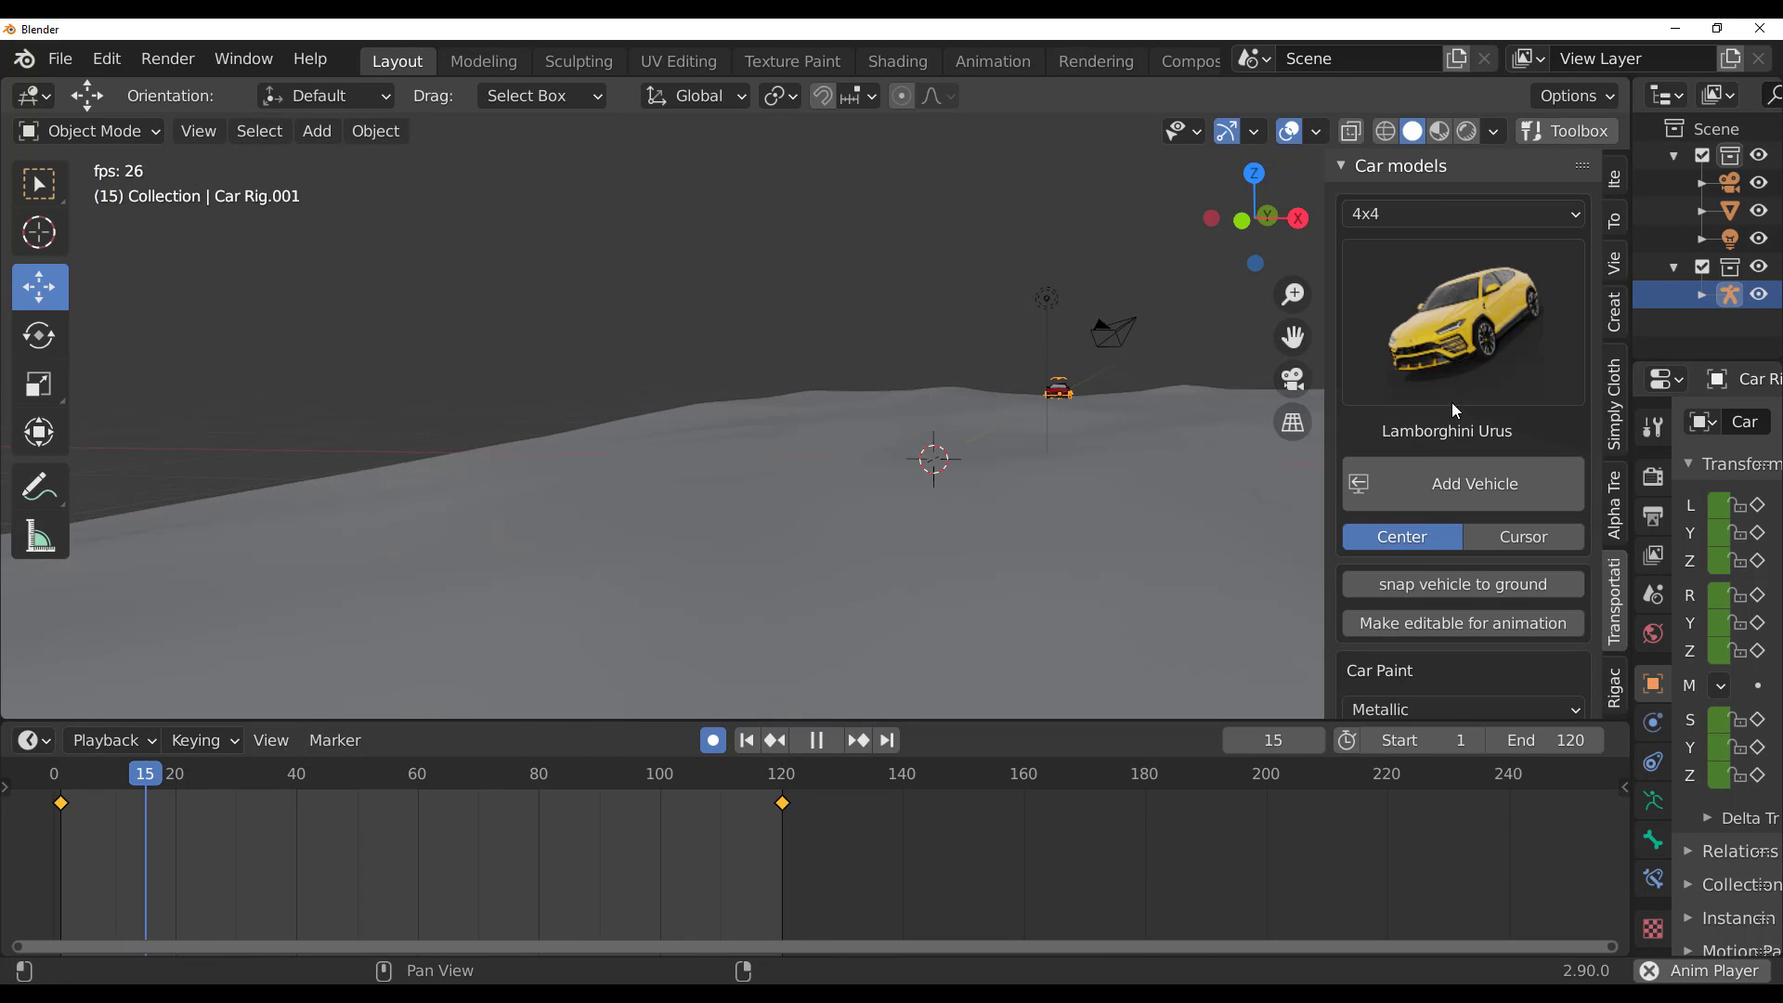
left_click(1507, 214)
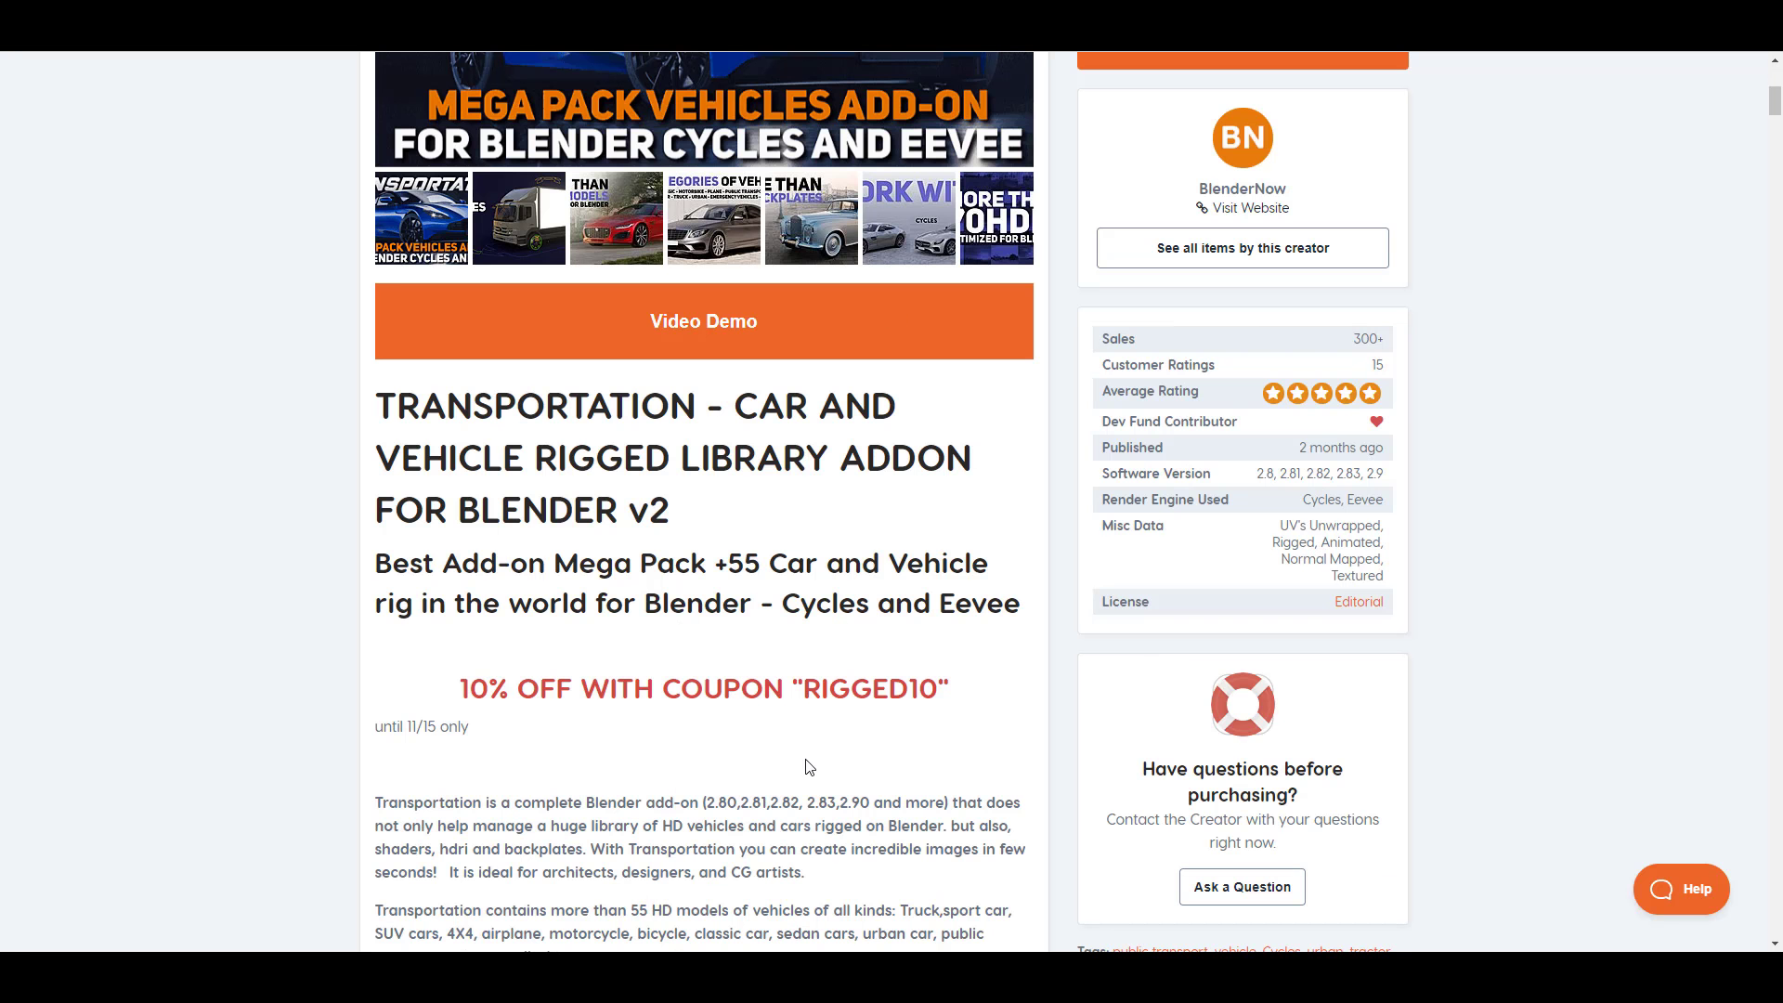
Step: Scroll the Transportation page past the vehicle categories to the Drift, Suspension and Lift demos
scroll(810, 765, "down", 4)
scroll(810, 765, "up", 6)
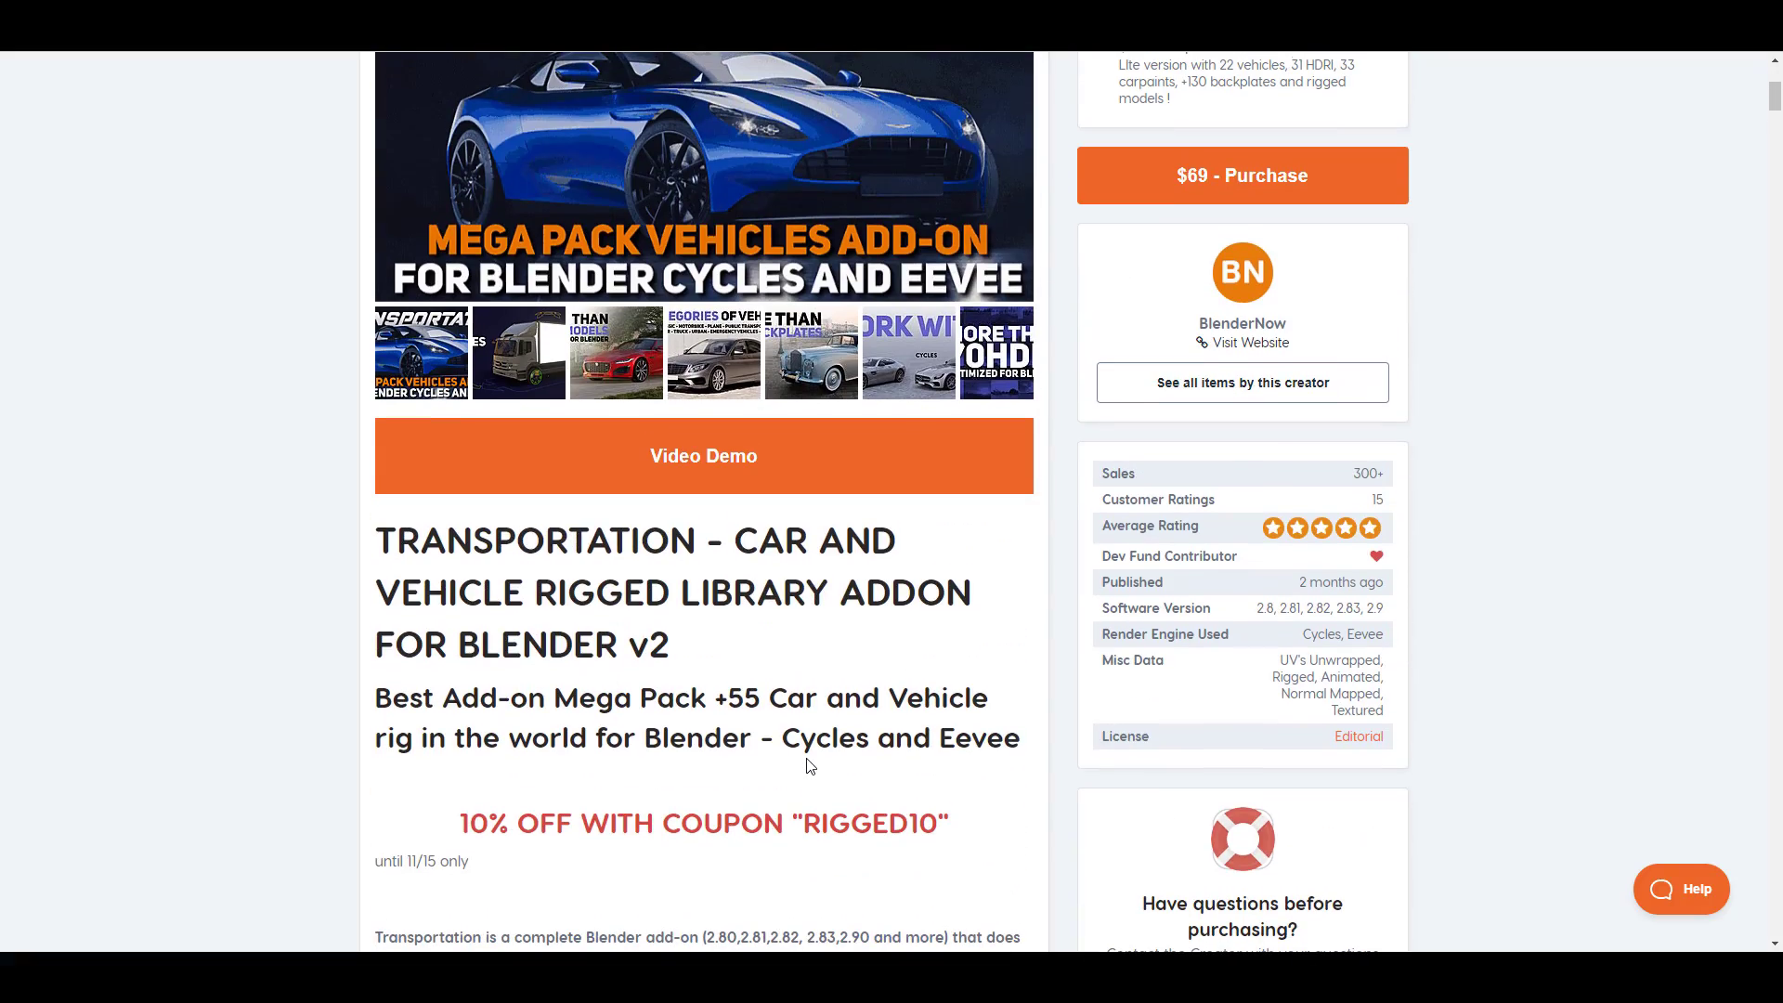
scroll(820, 771, "up", 1)
scroll(839, 856, "down", 1)
scroll(836, 743, "down", 3)
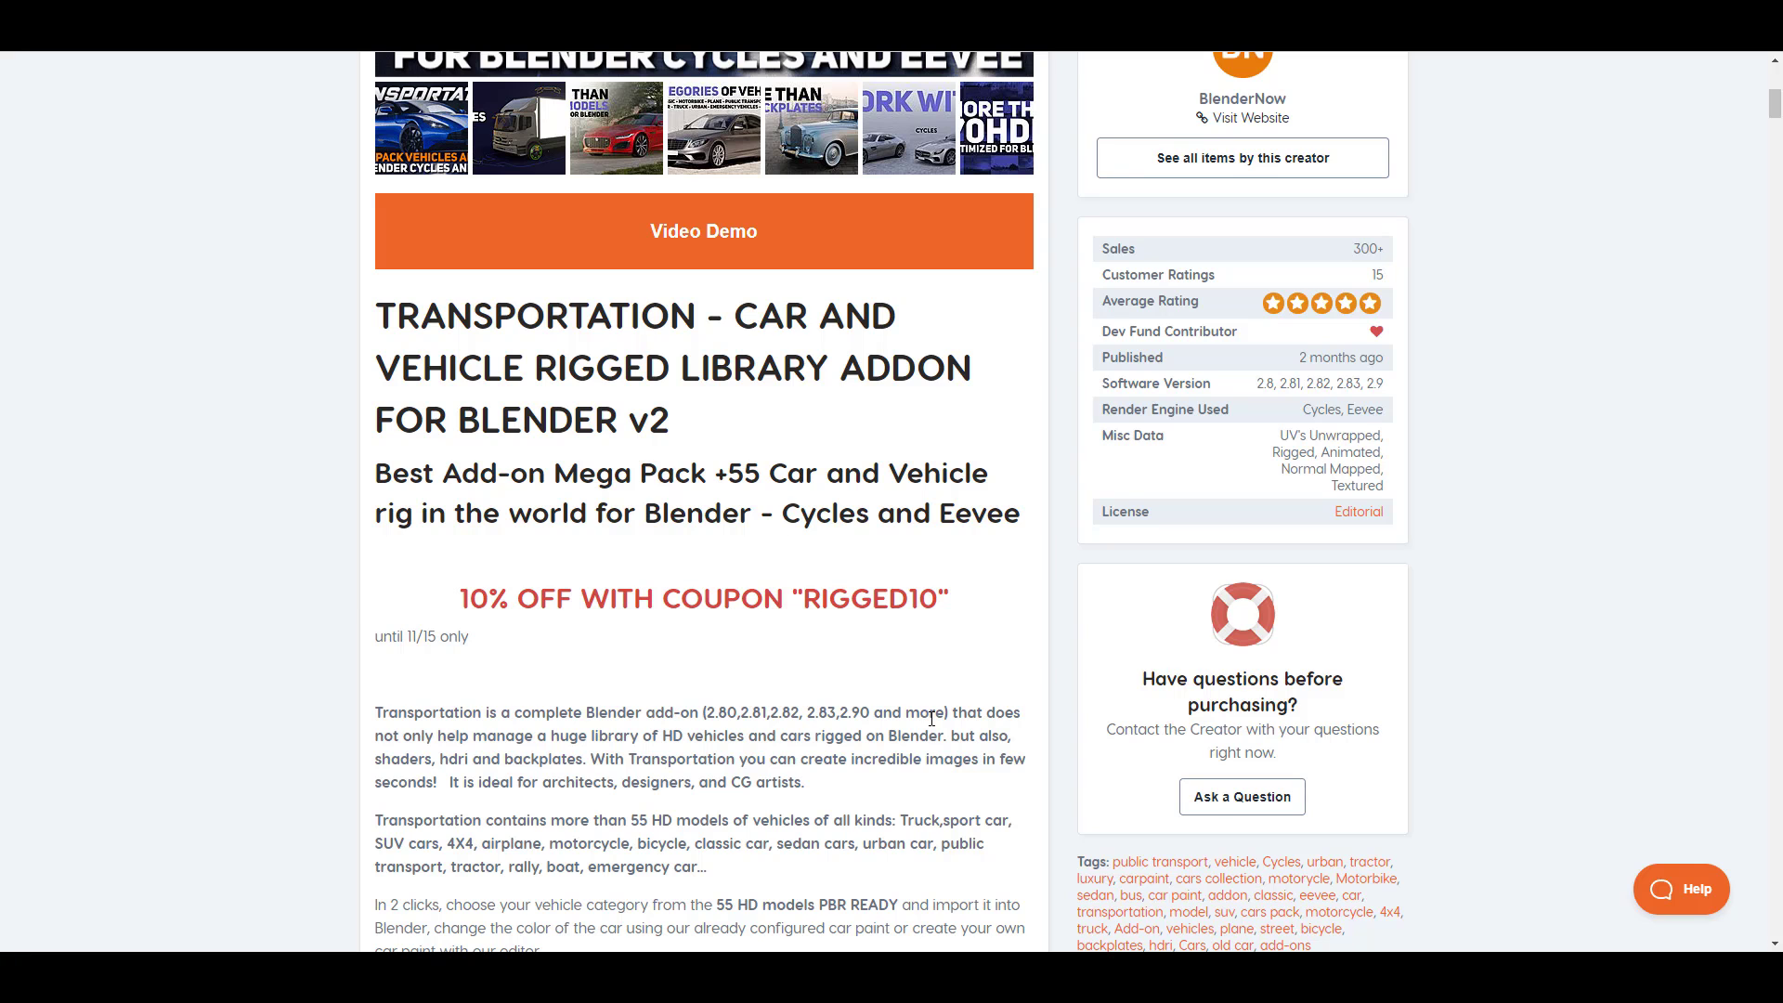
scroll(931, 720, "down", 9)
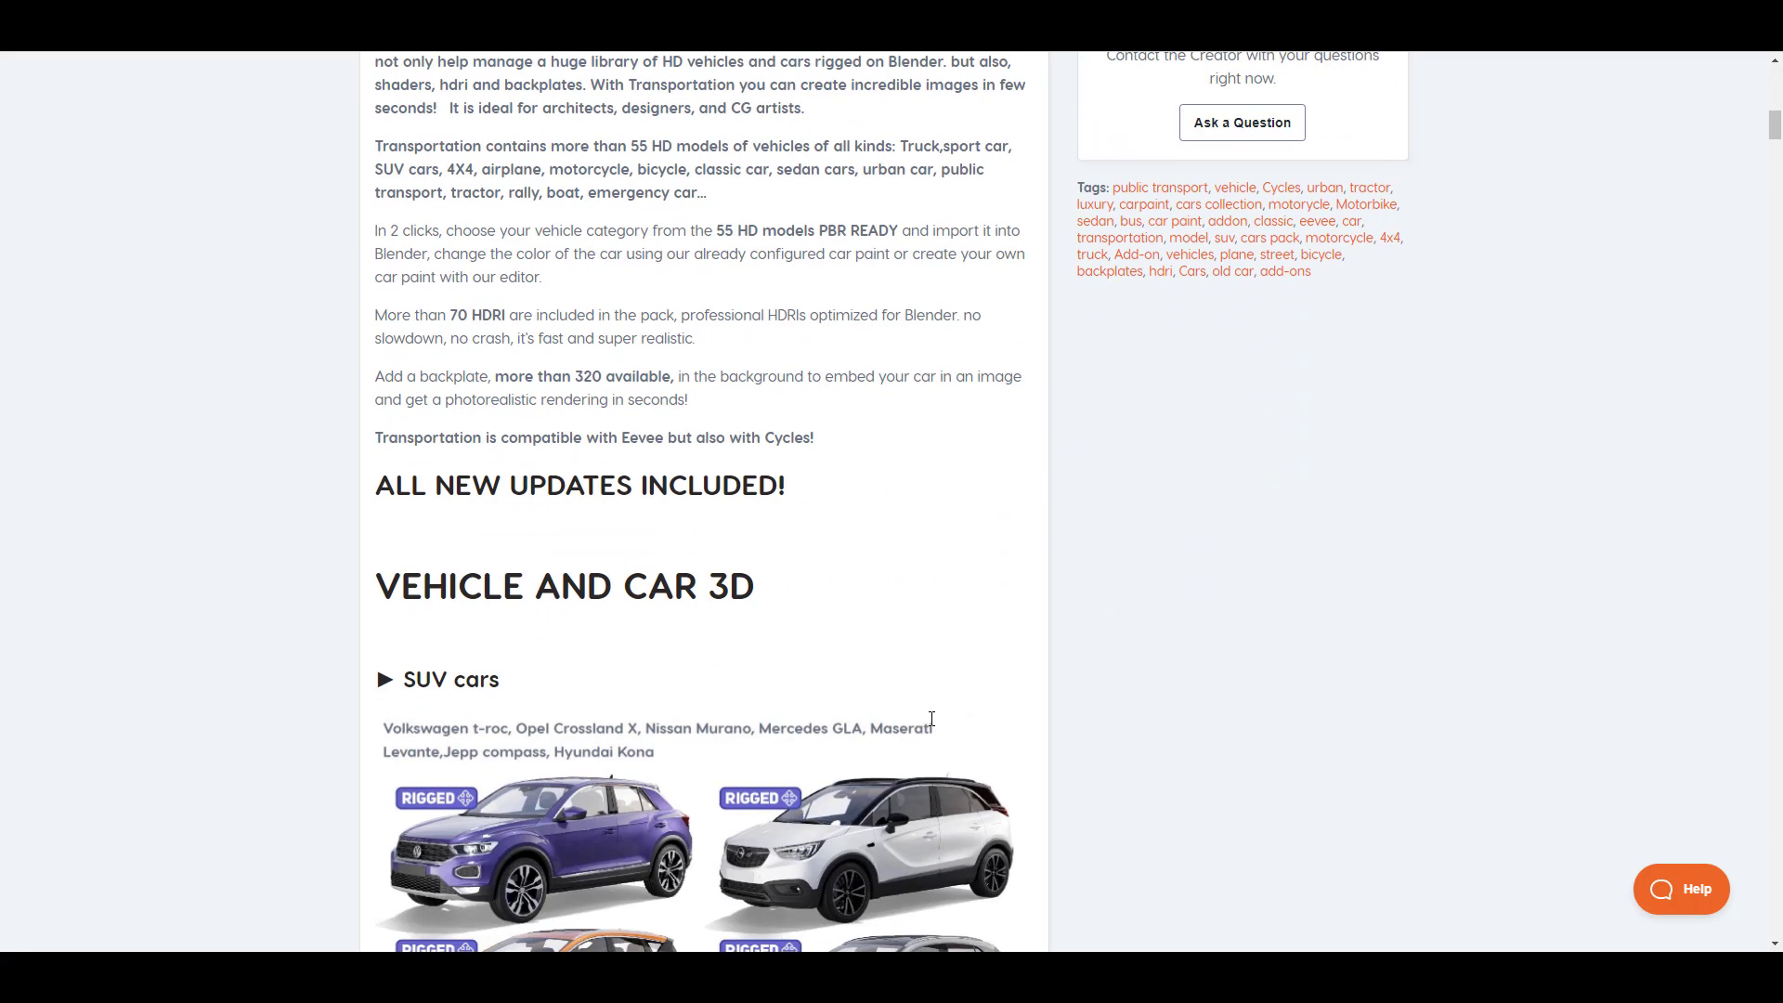
scroll(934, 724, "down", 4)
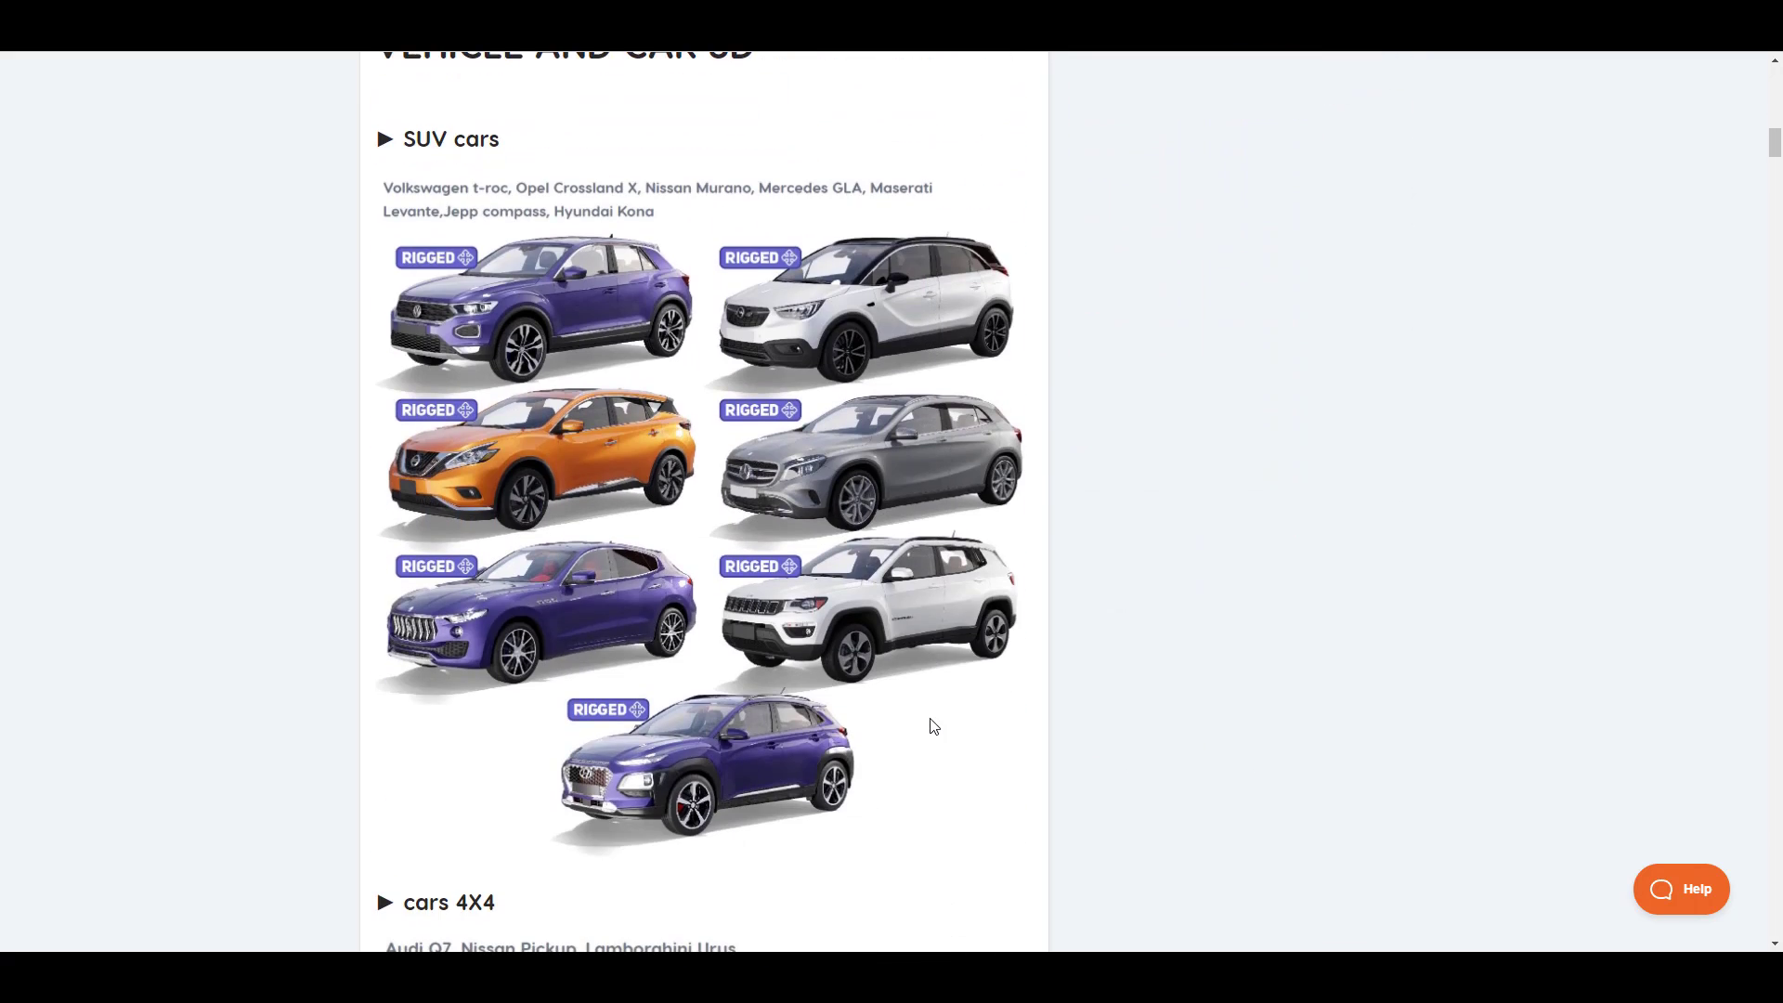
scroll(933, 726, "down", 7)
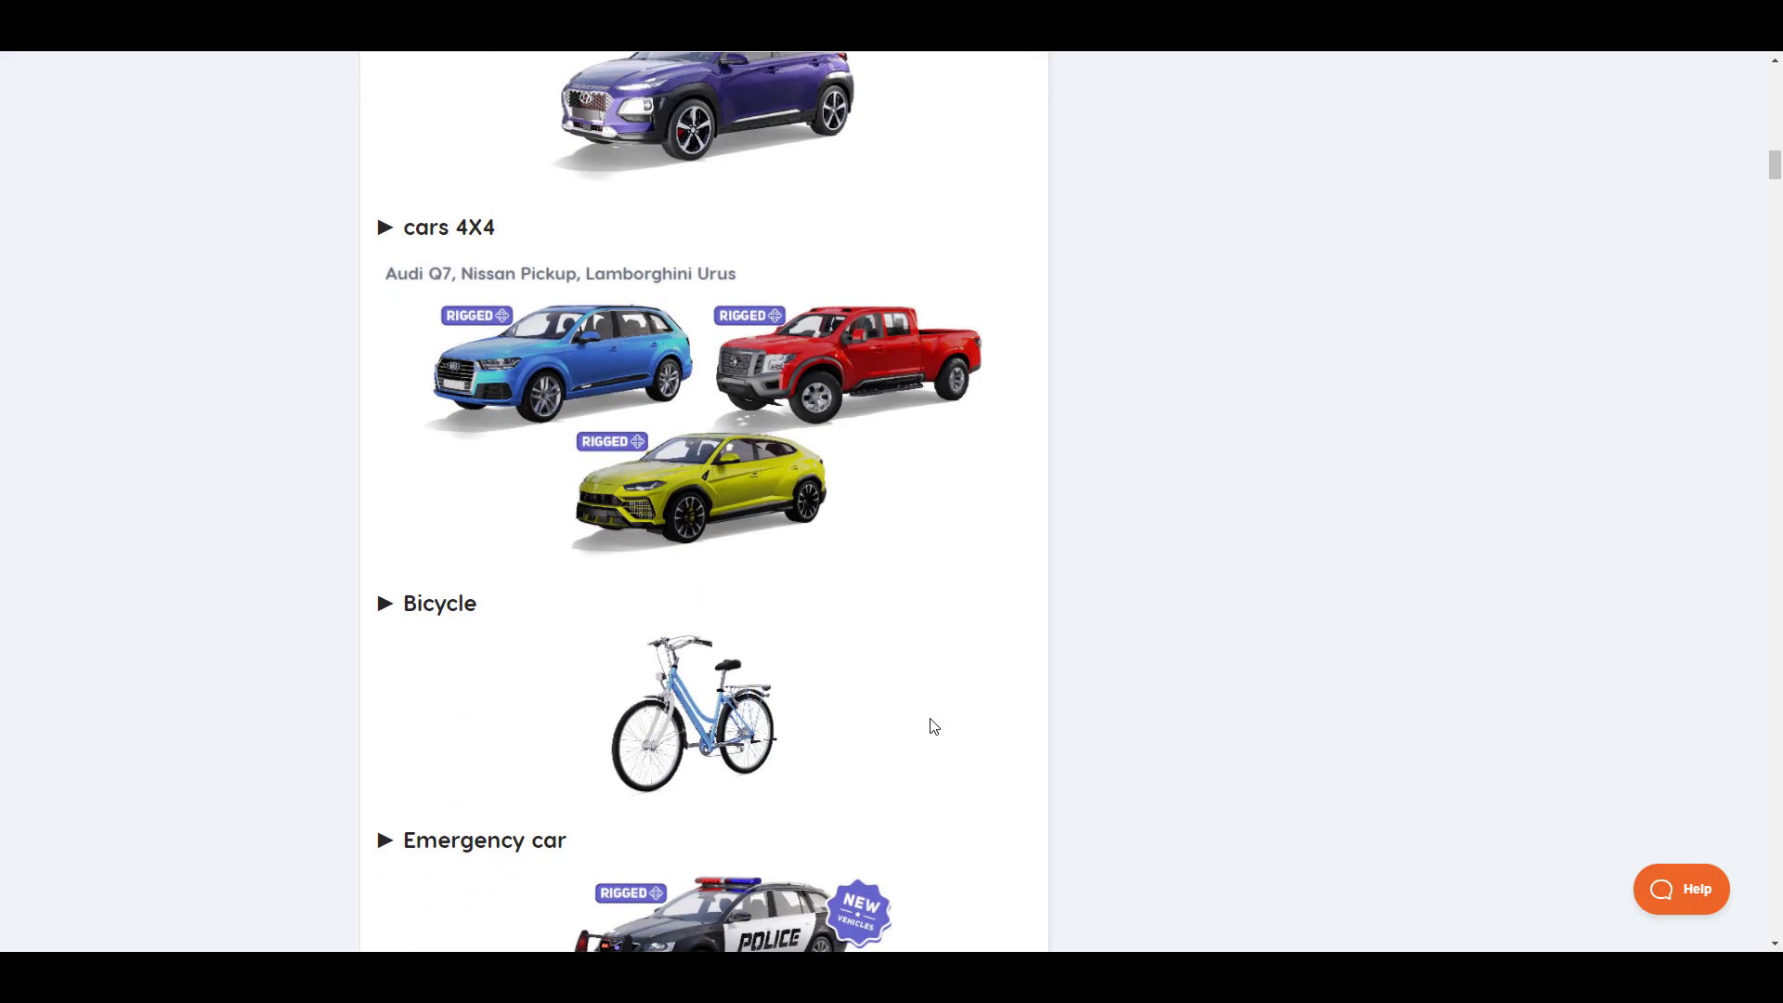
scroll(933, 726, "down", 18)
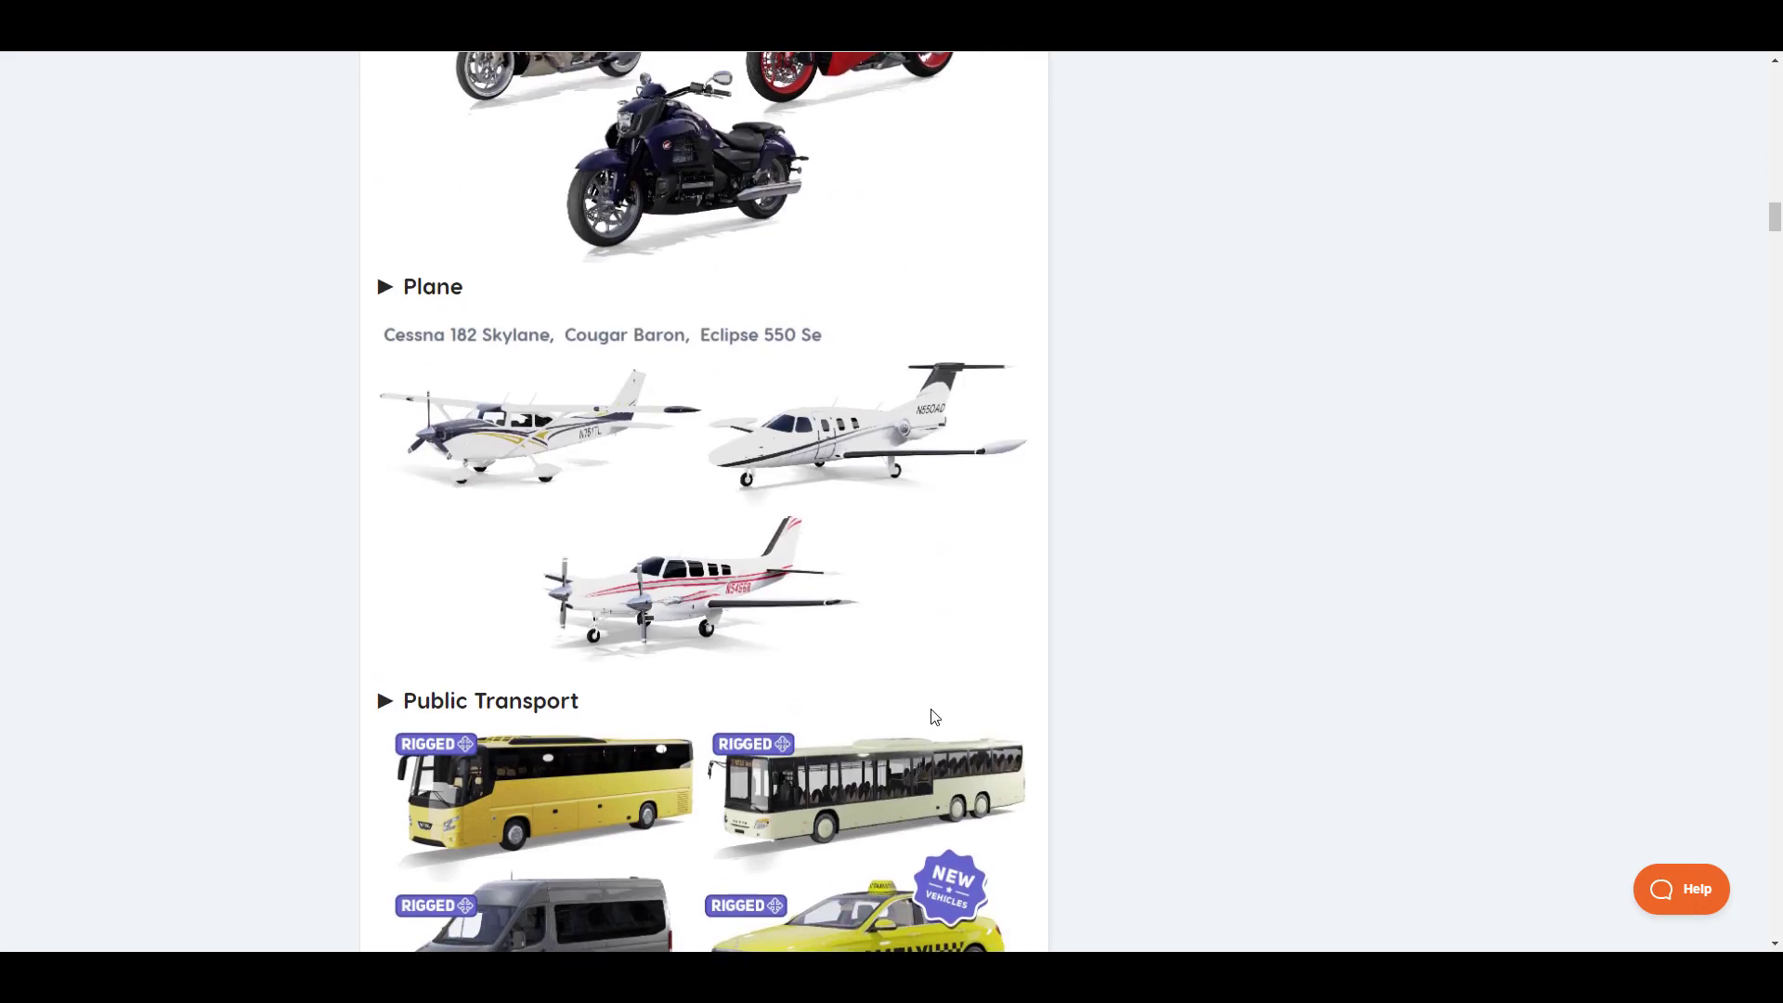
scroll(933, 716, "down", 6)
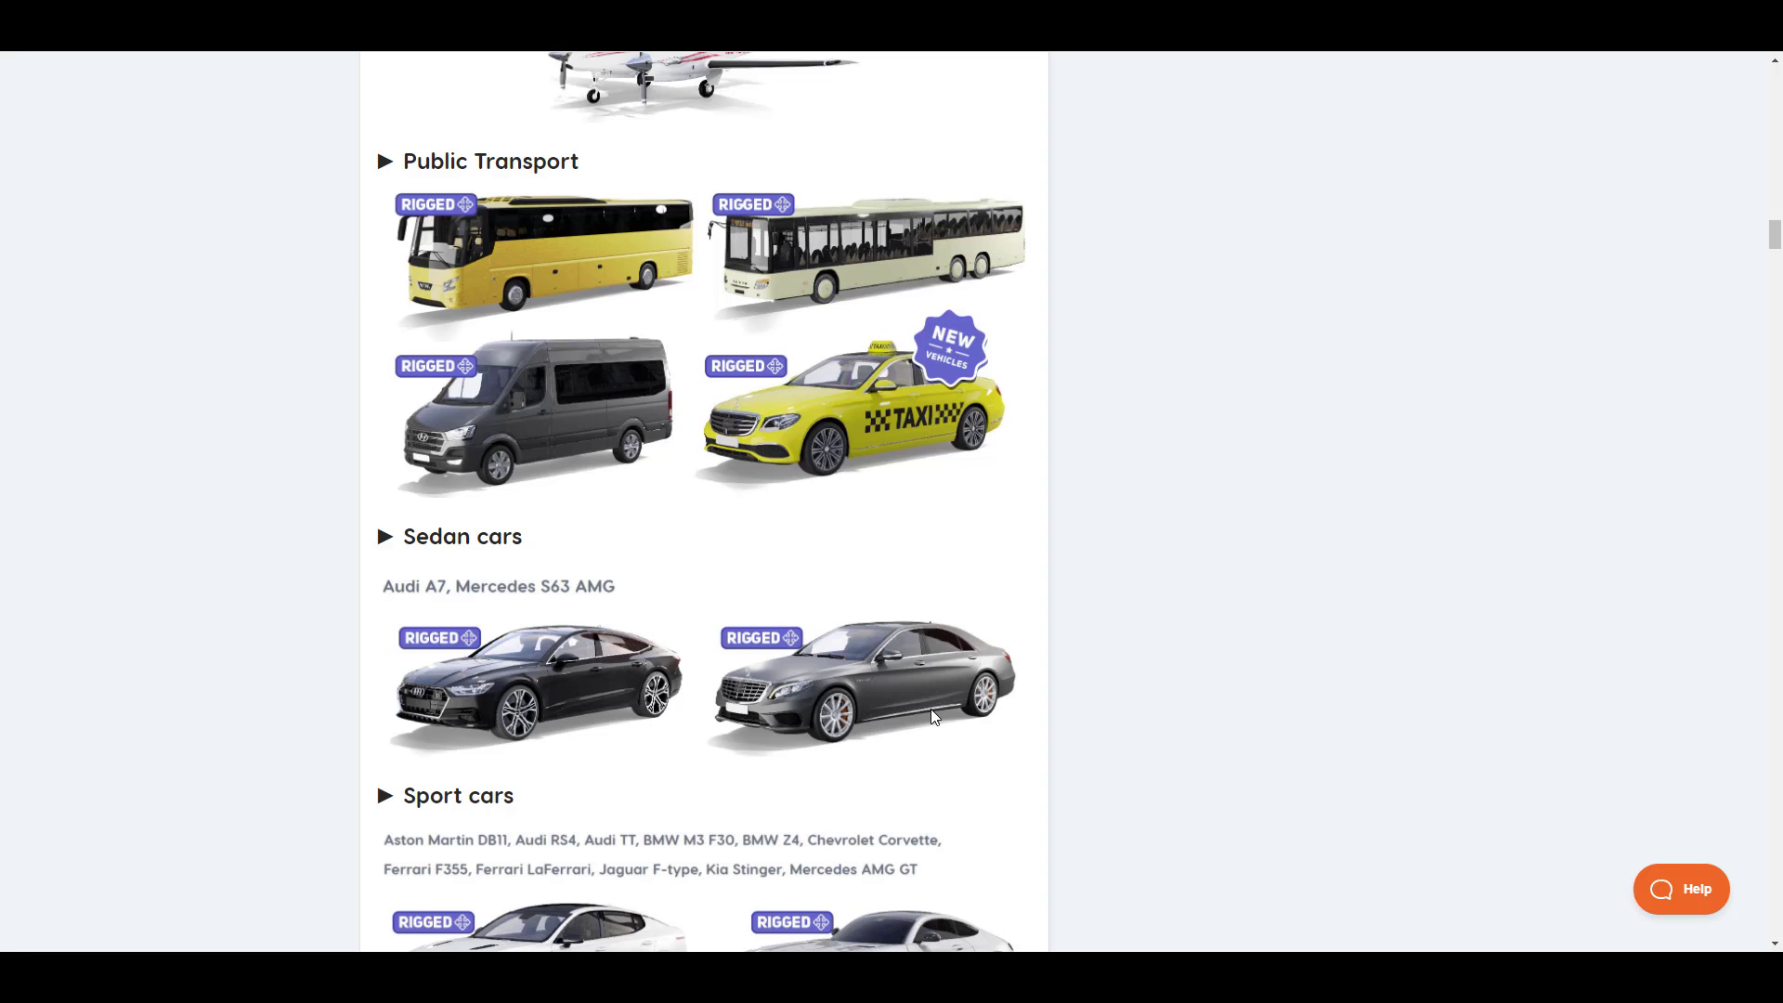
scroll(934, 715, "down", 6)
scroll(934, 715, "down", 15)
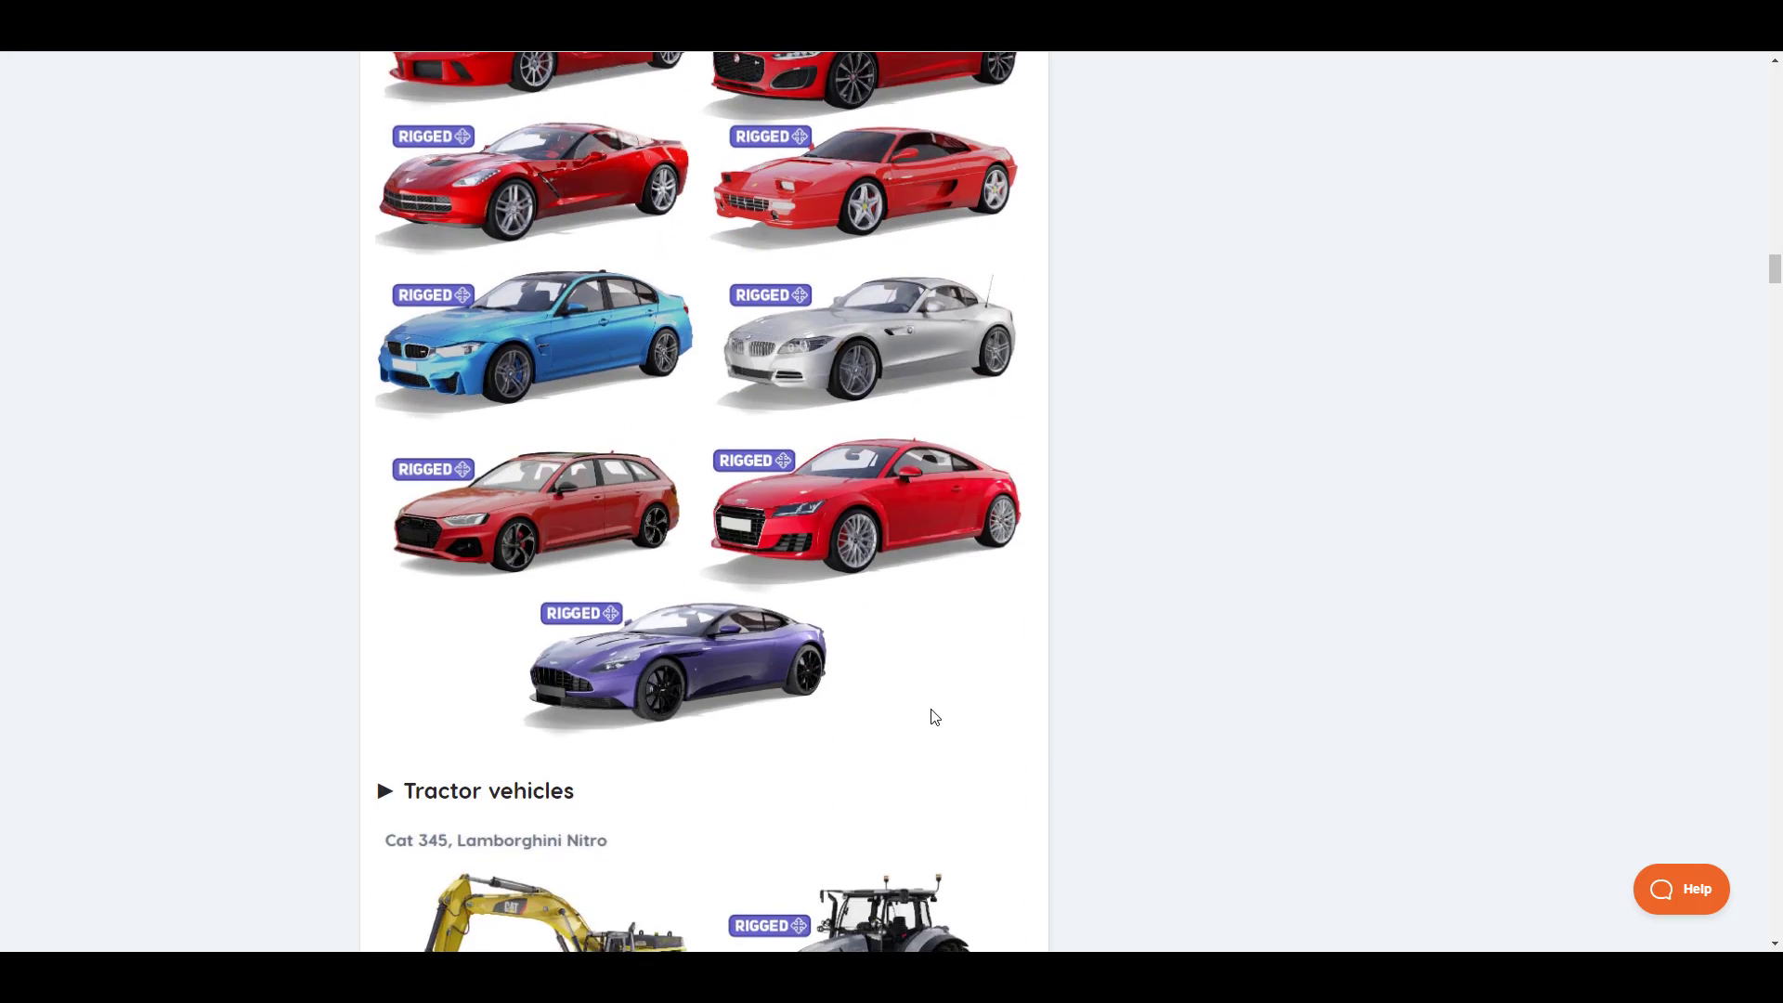
scroll(933, 716, "down", 18)
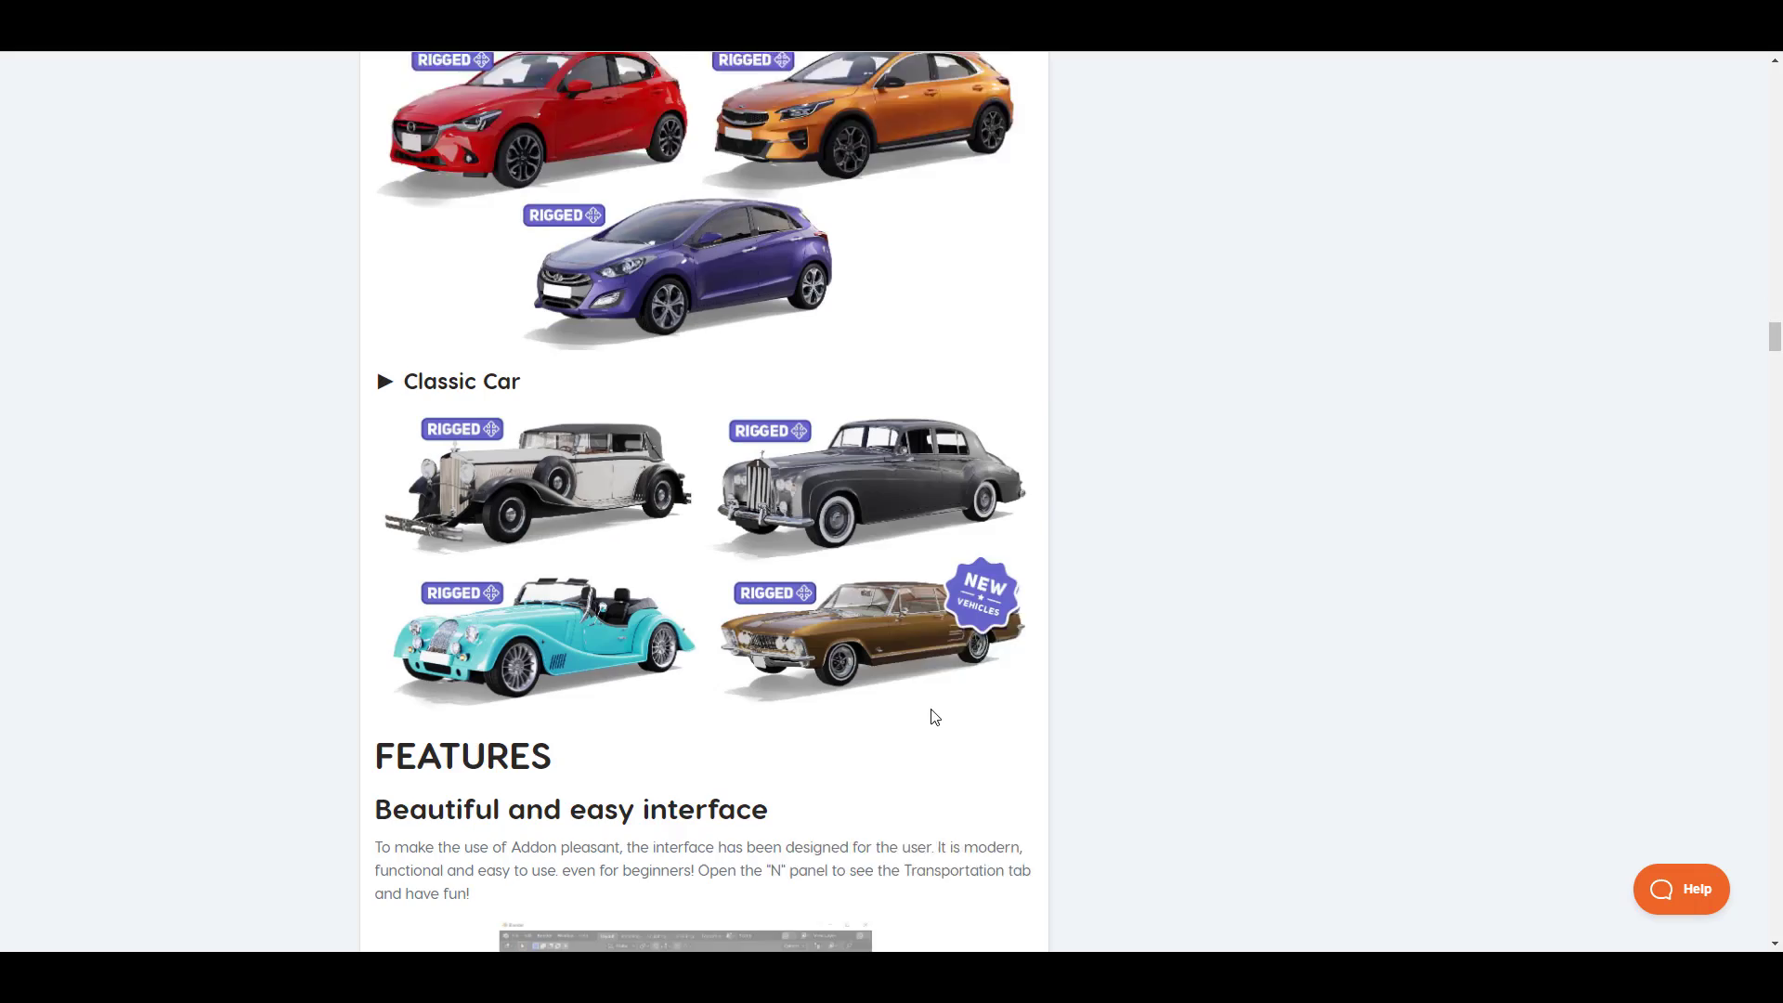
scroll(933, 717, "down", 9)
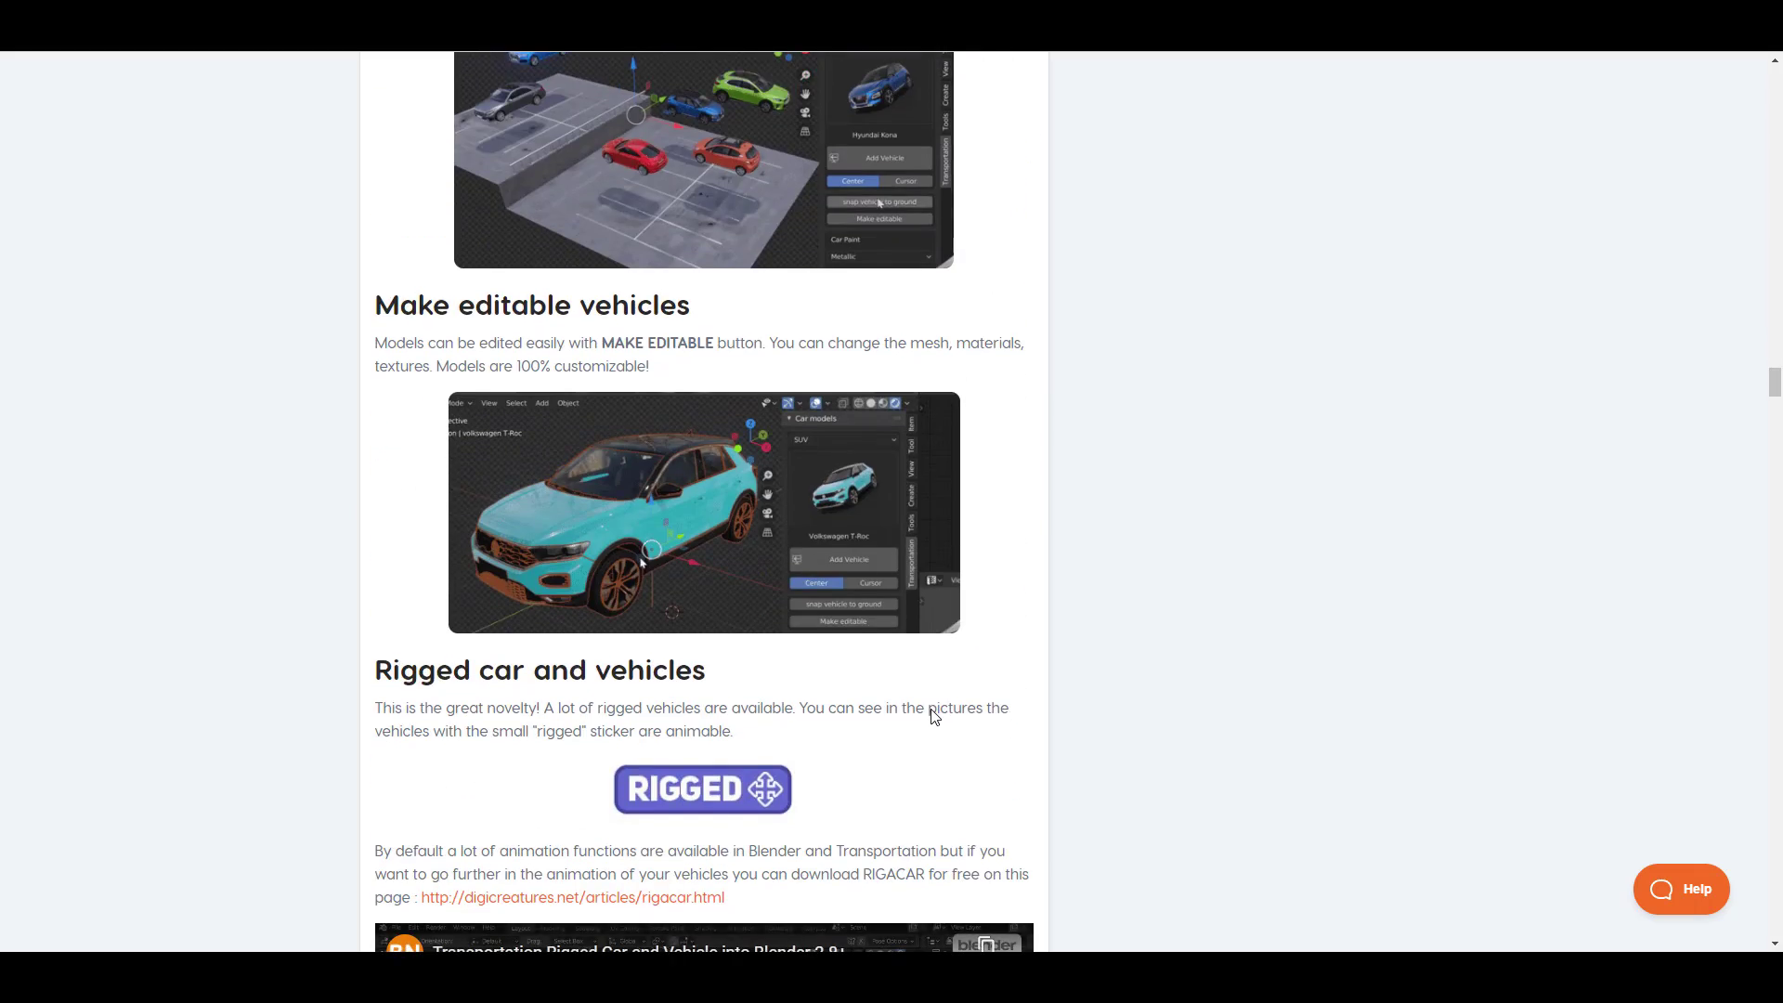
scroll(933, 710, "up", 4)
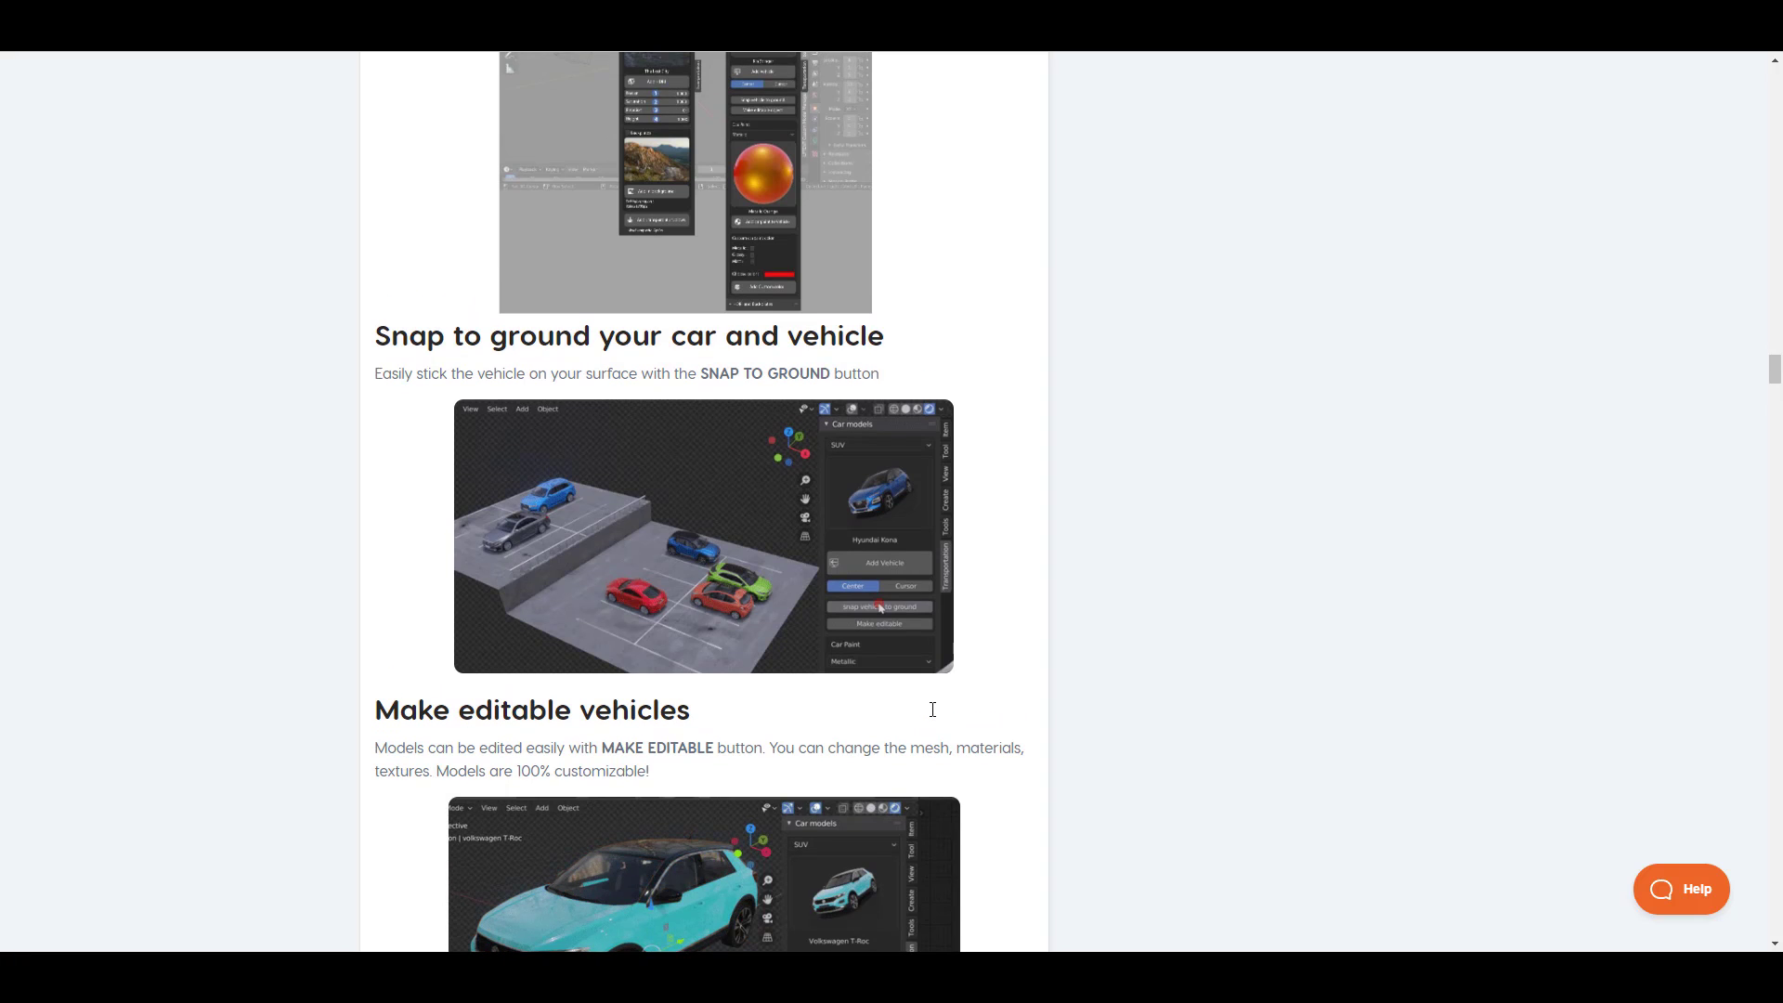
scroll(932, 709, "down", 10)
scroll(930, 710, "down", 9)
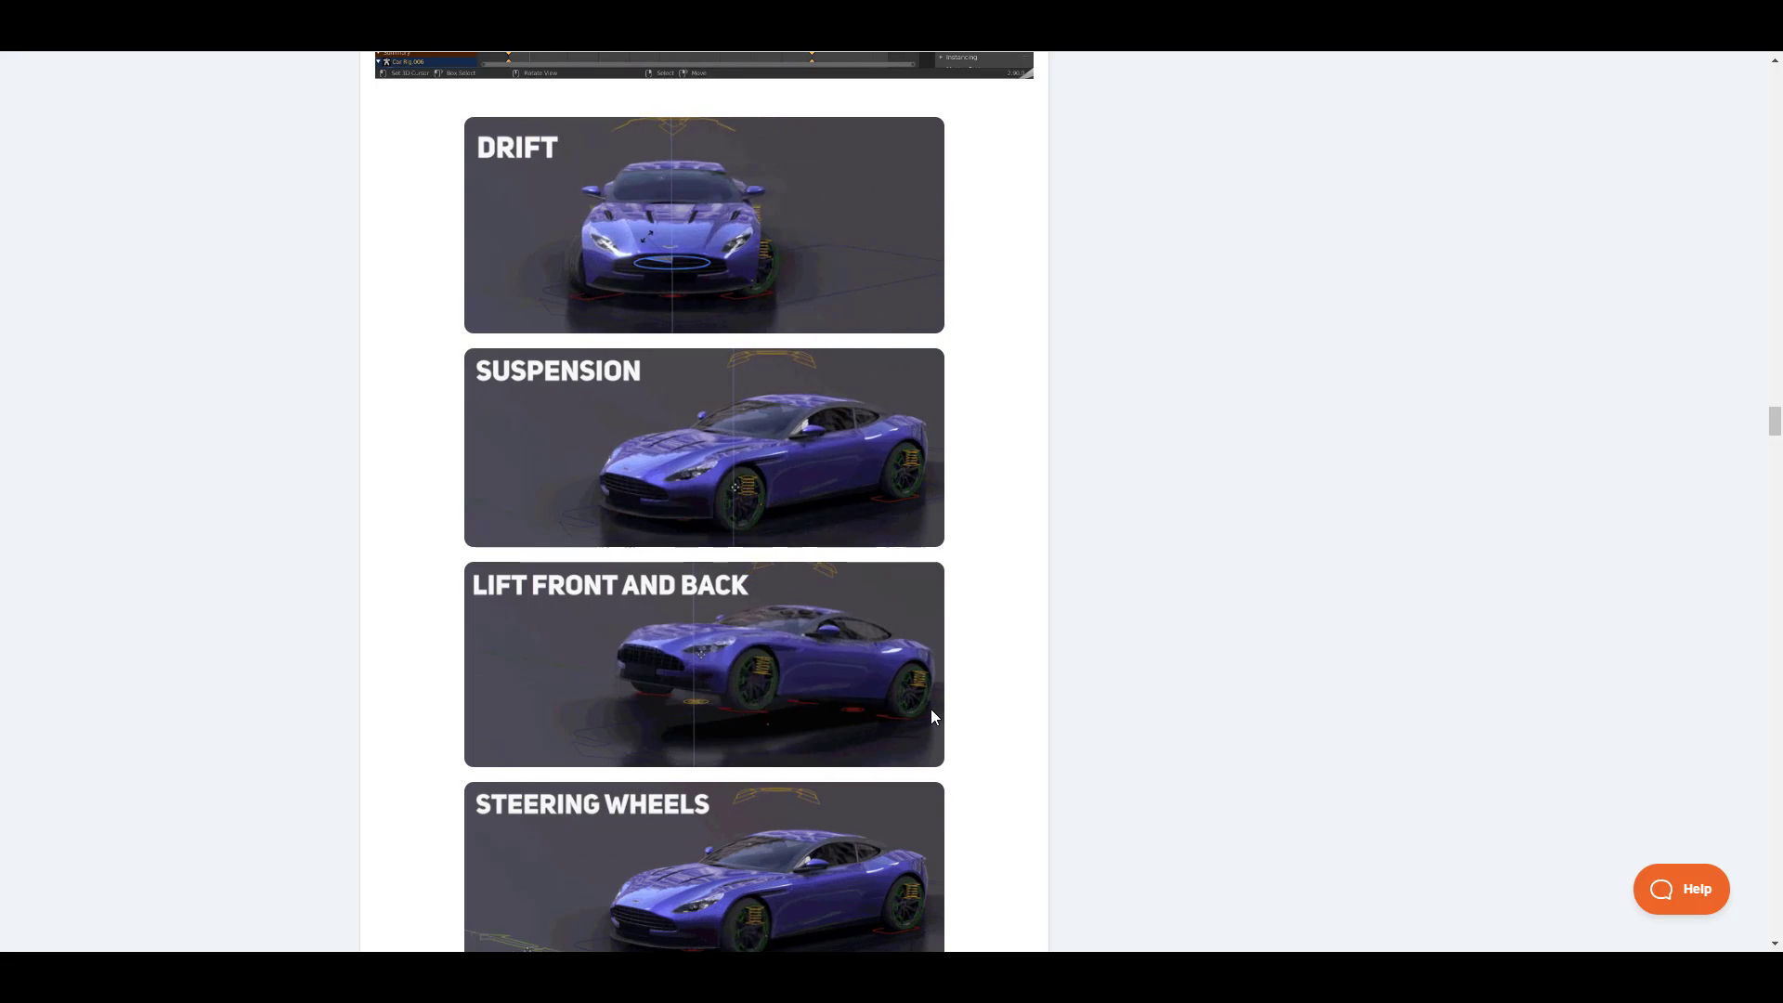
Step: Scroll down the Transportation page past its HDRI, backplate and carpaint sections
scroll(880, 510, "down", 2)
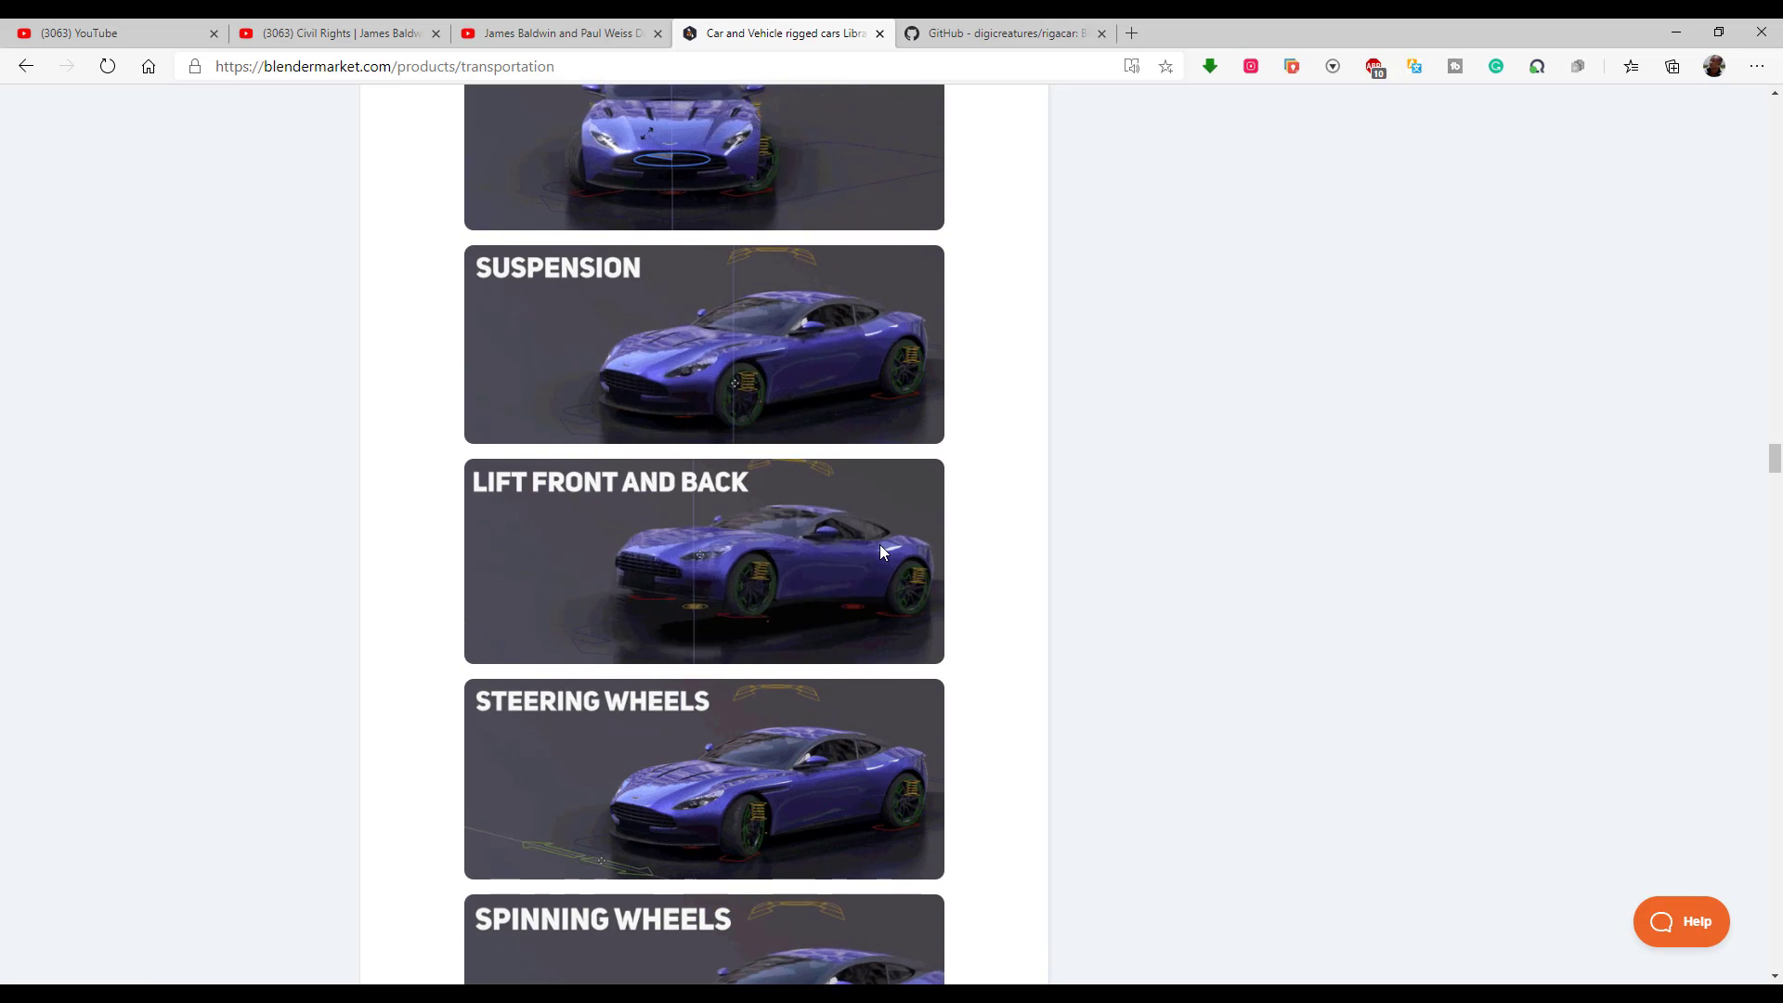
scroll(880, 550, "down", 3)
scroll(879, 544, "down", 7)
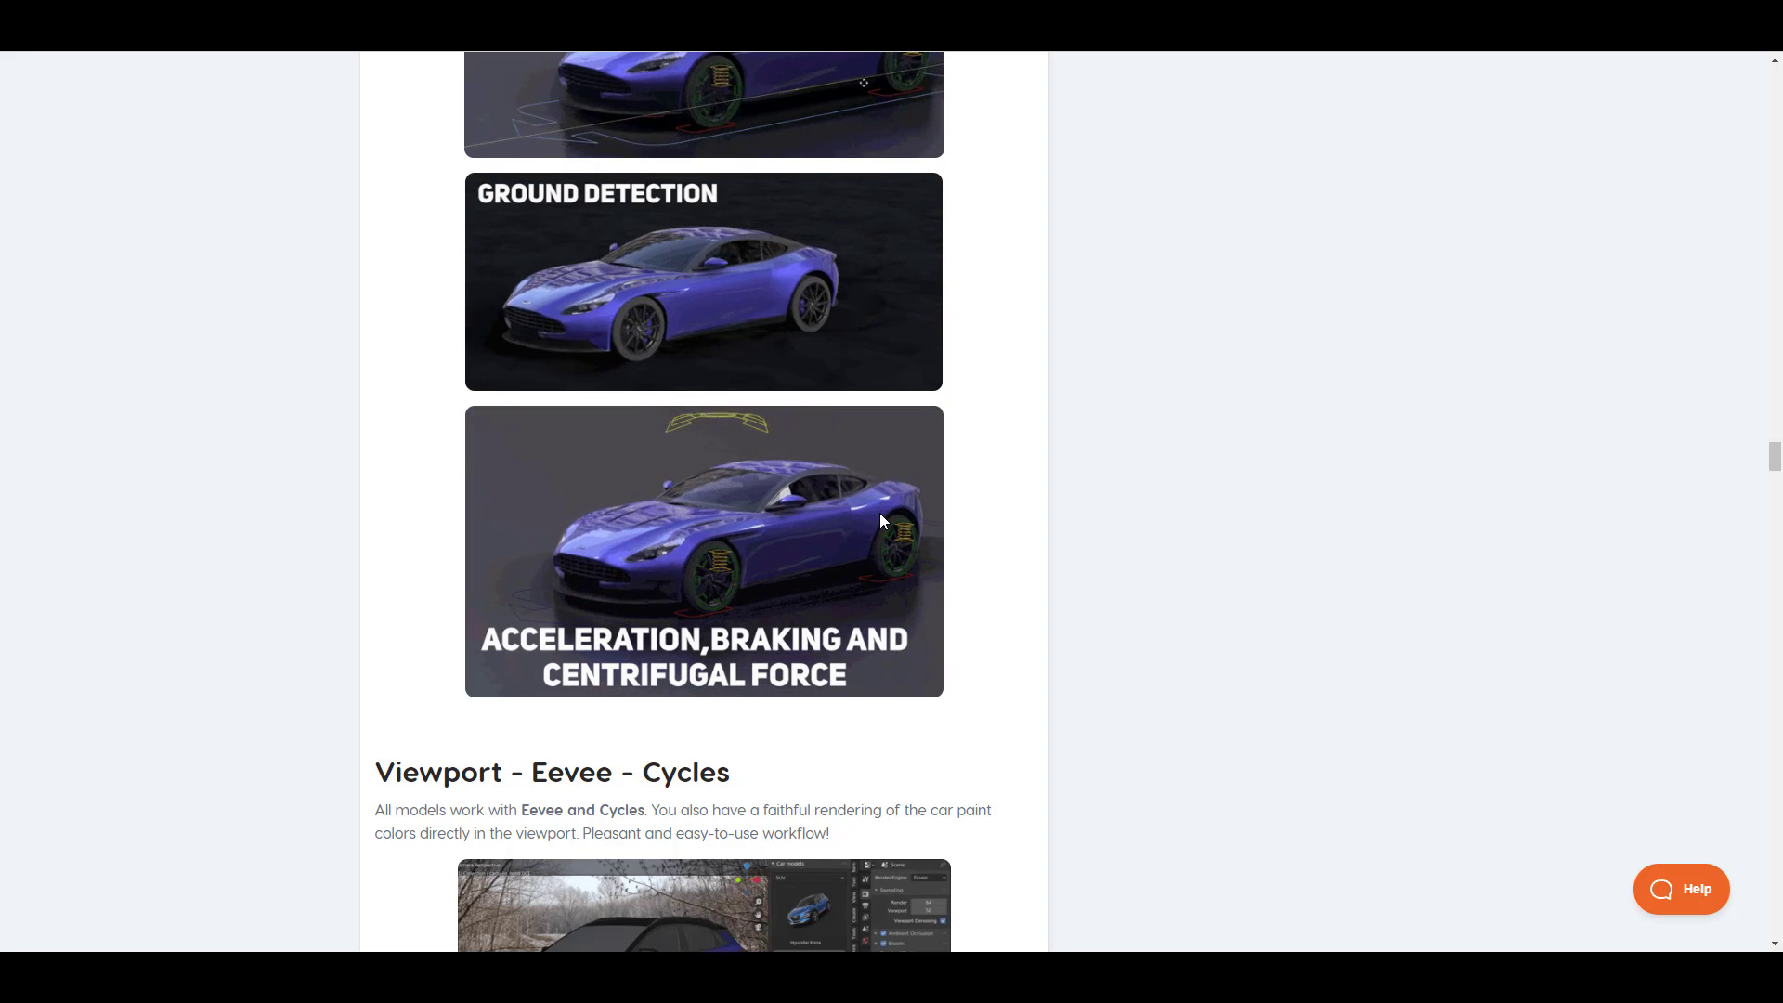
scroll(878, 513, "down", 7)
scroll(874, 507, "down", 3)
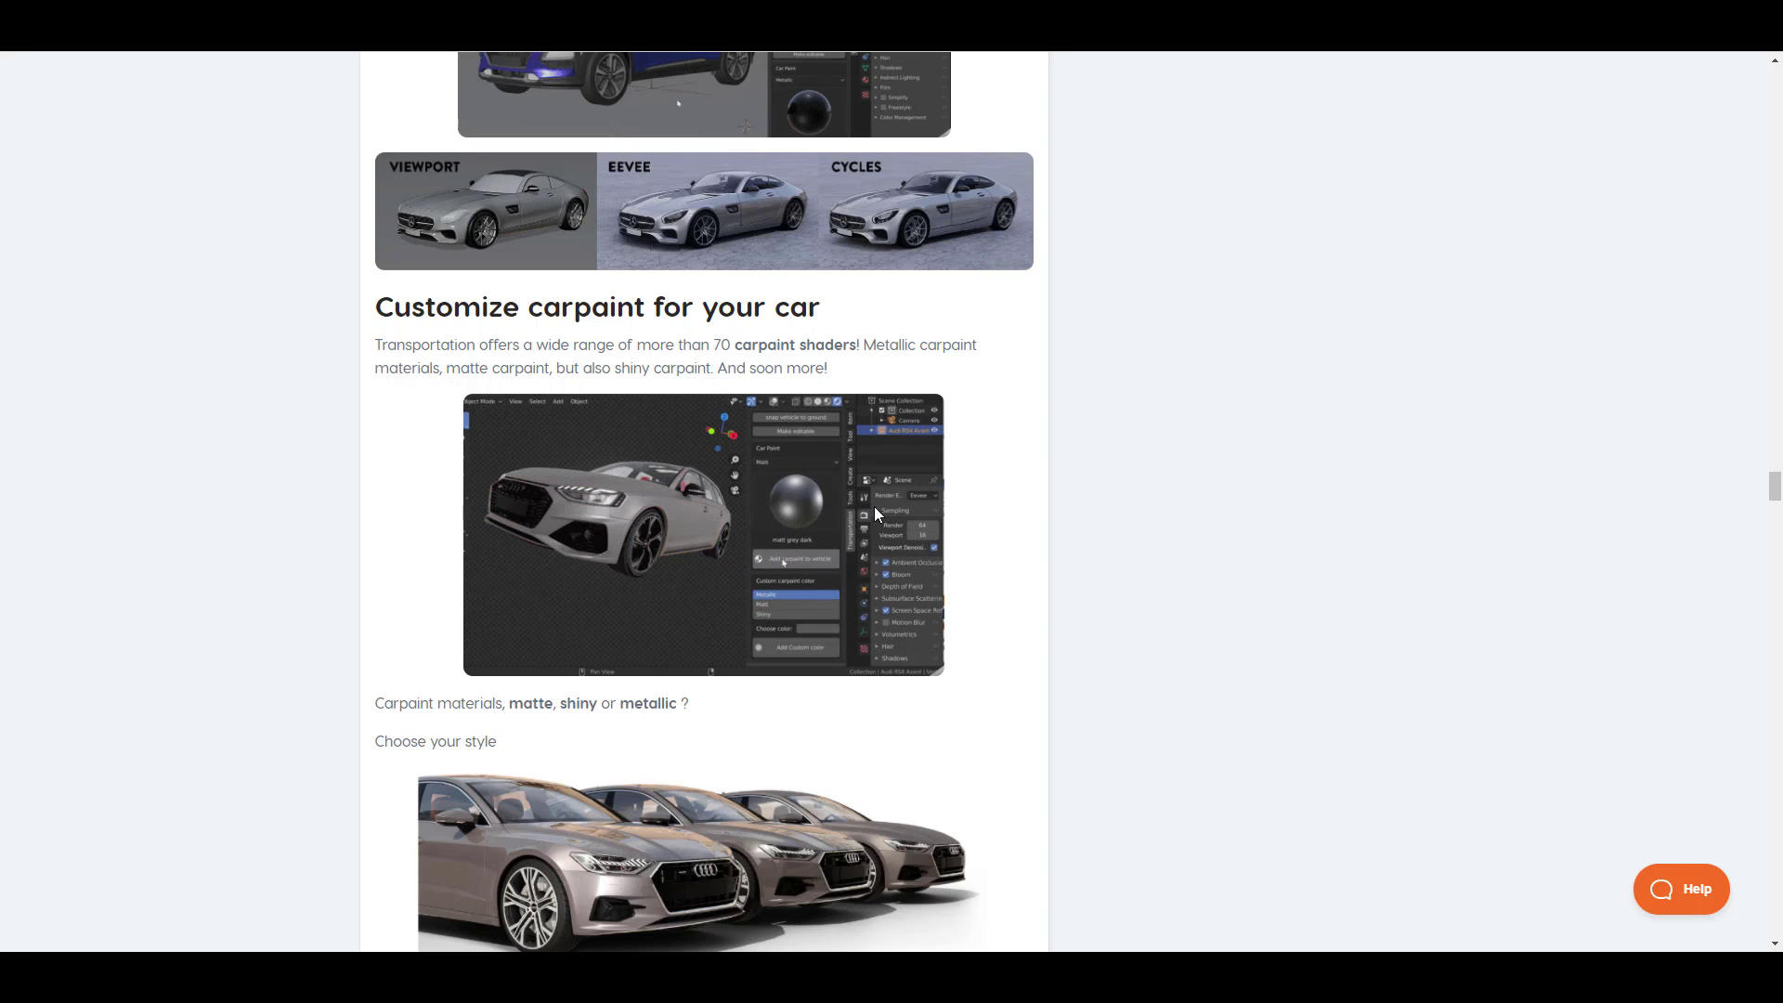
scroll(875, 511, "down", 4)
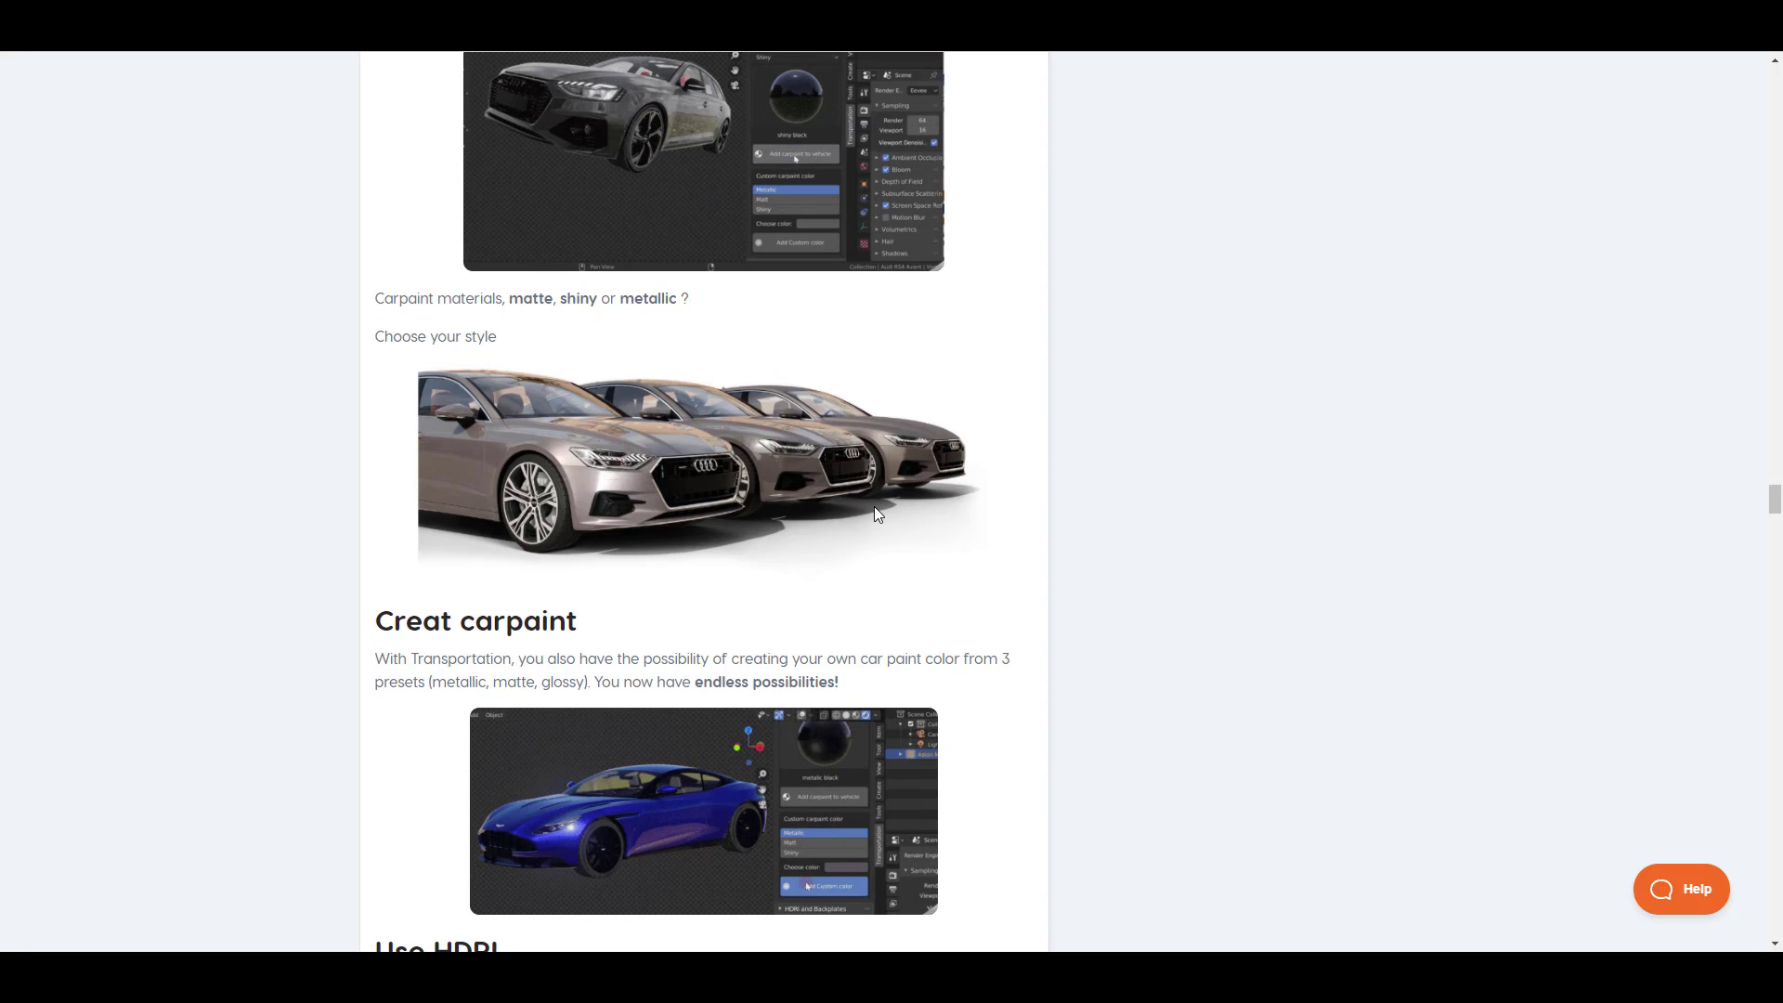
scroll(875, 512, "down", 6)
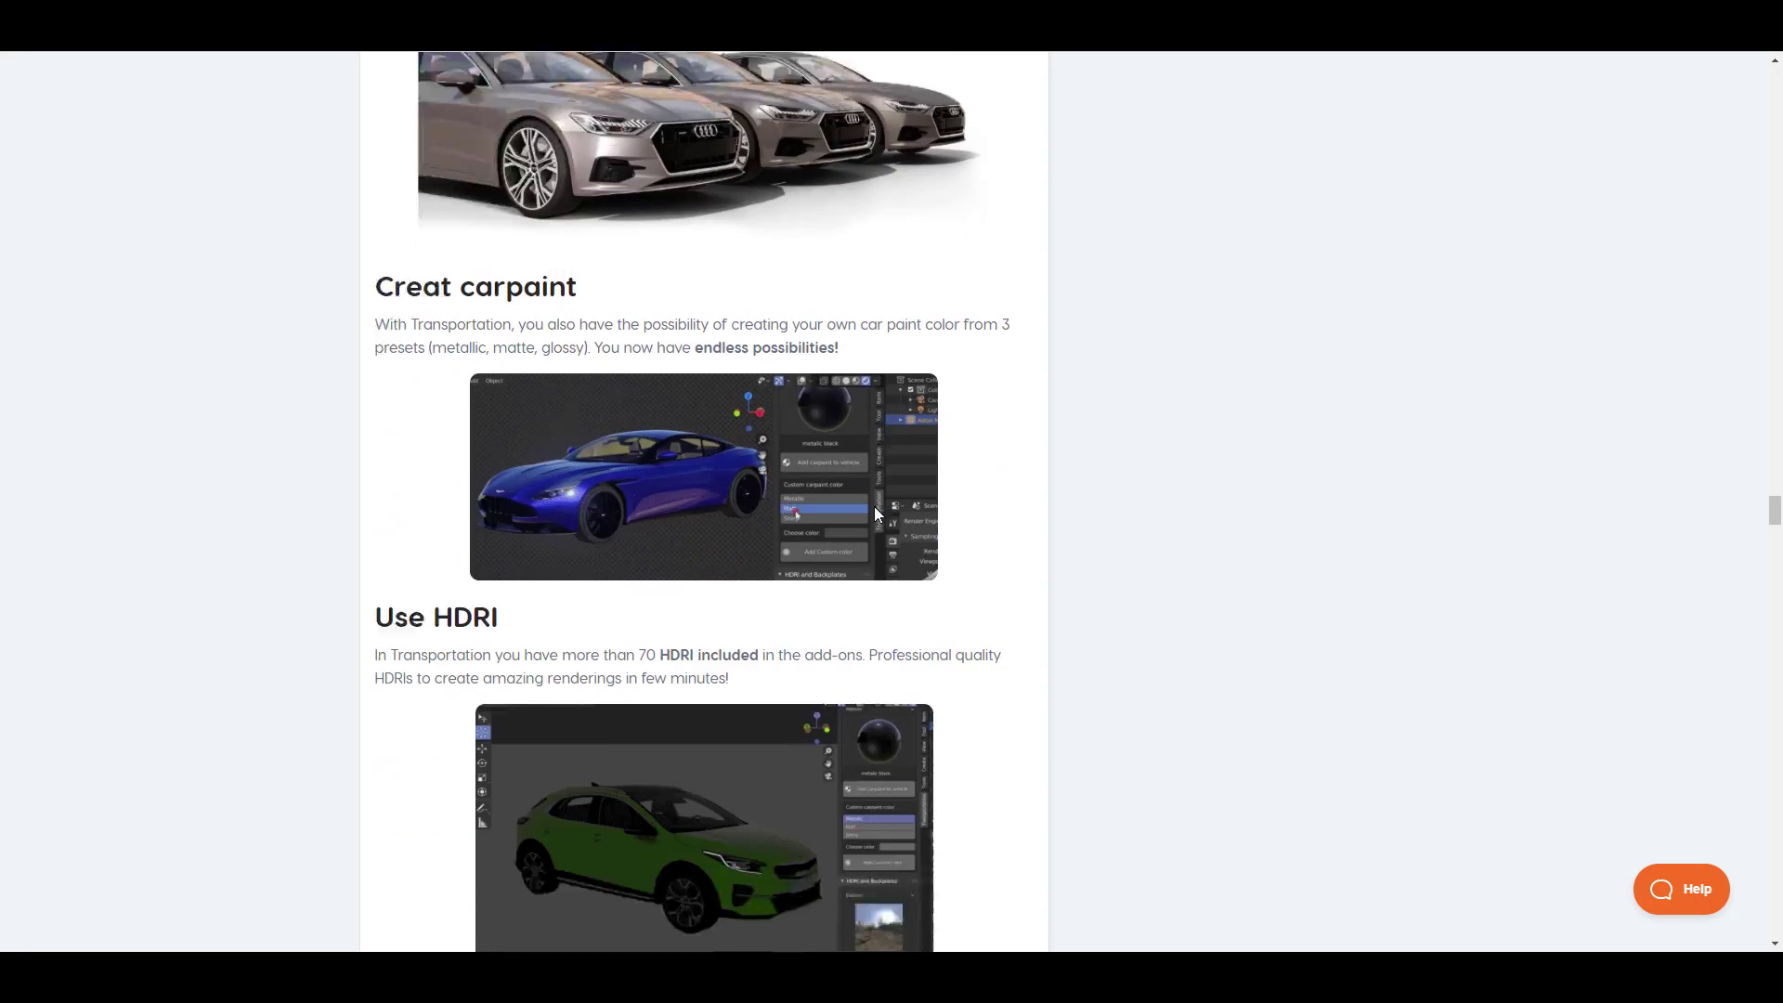
scroll(874, 511, "down", 12)
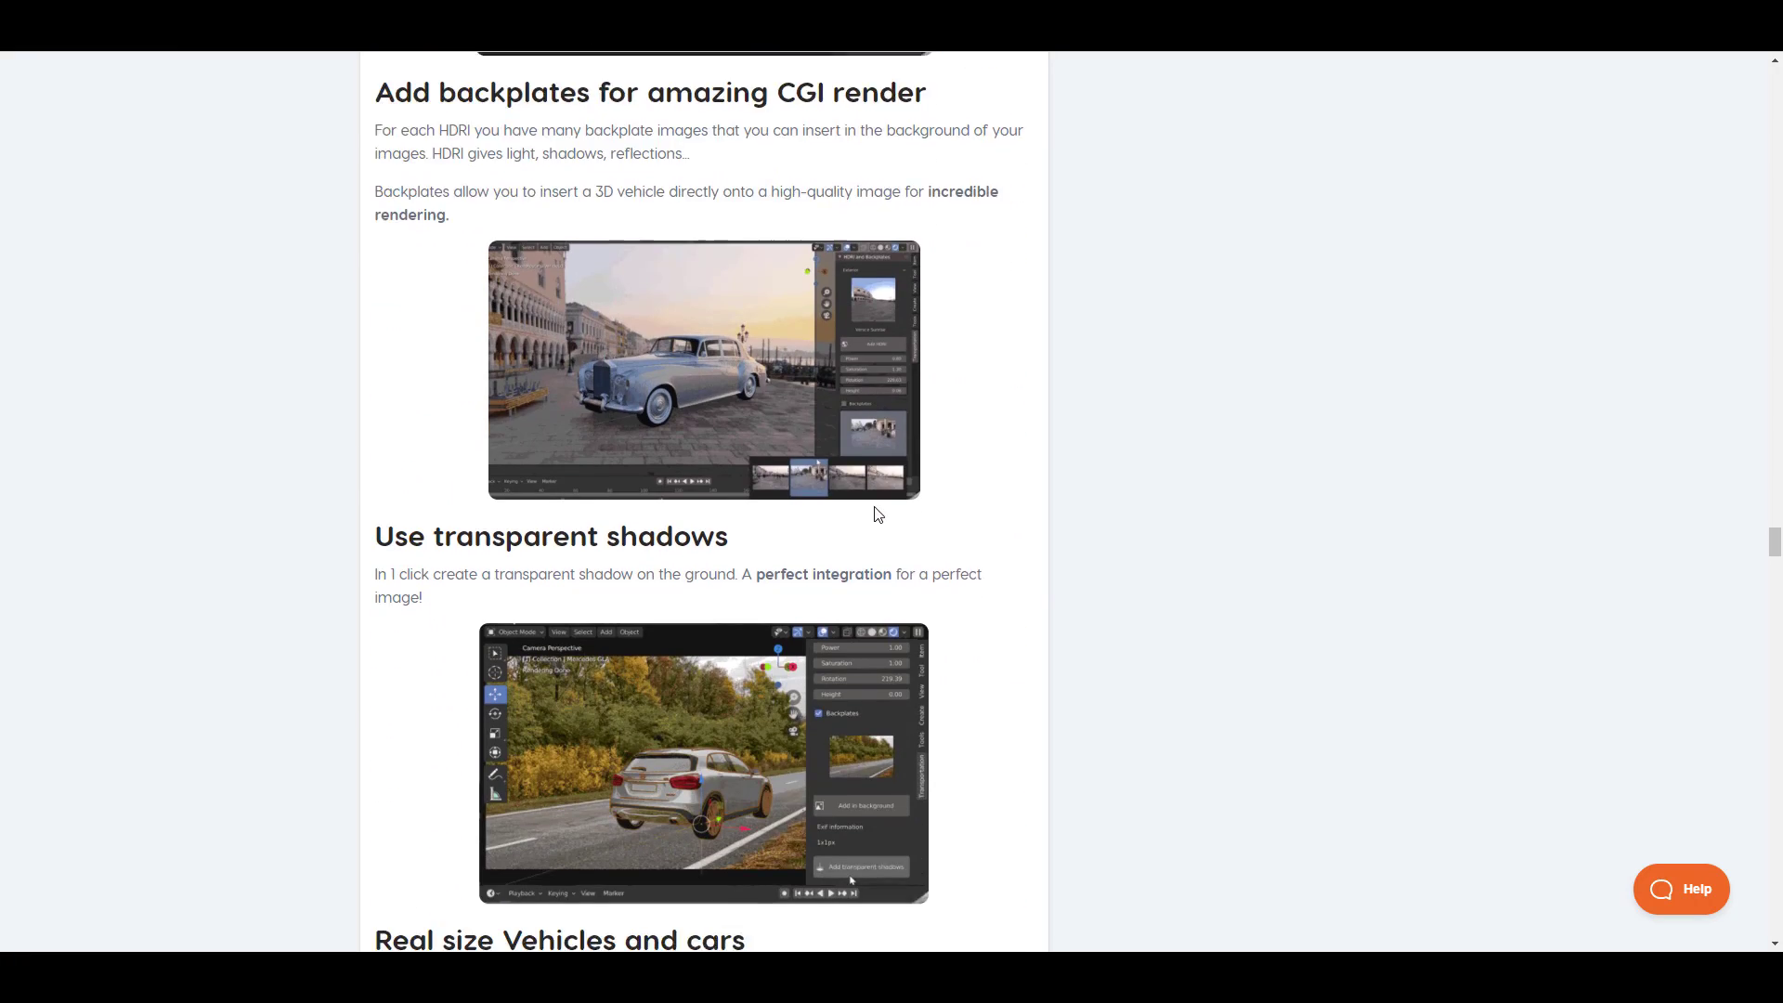
scroll(878, 514, "down", 5)
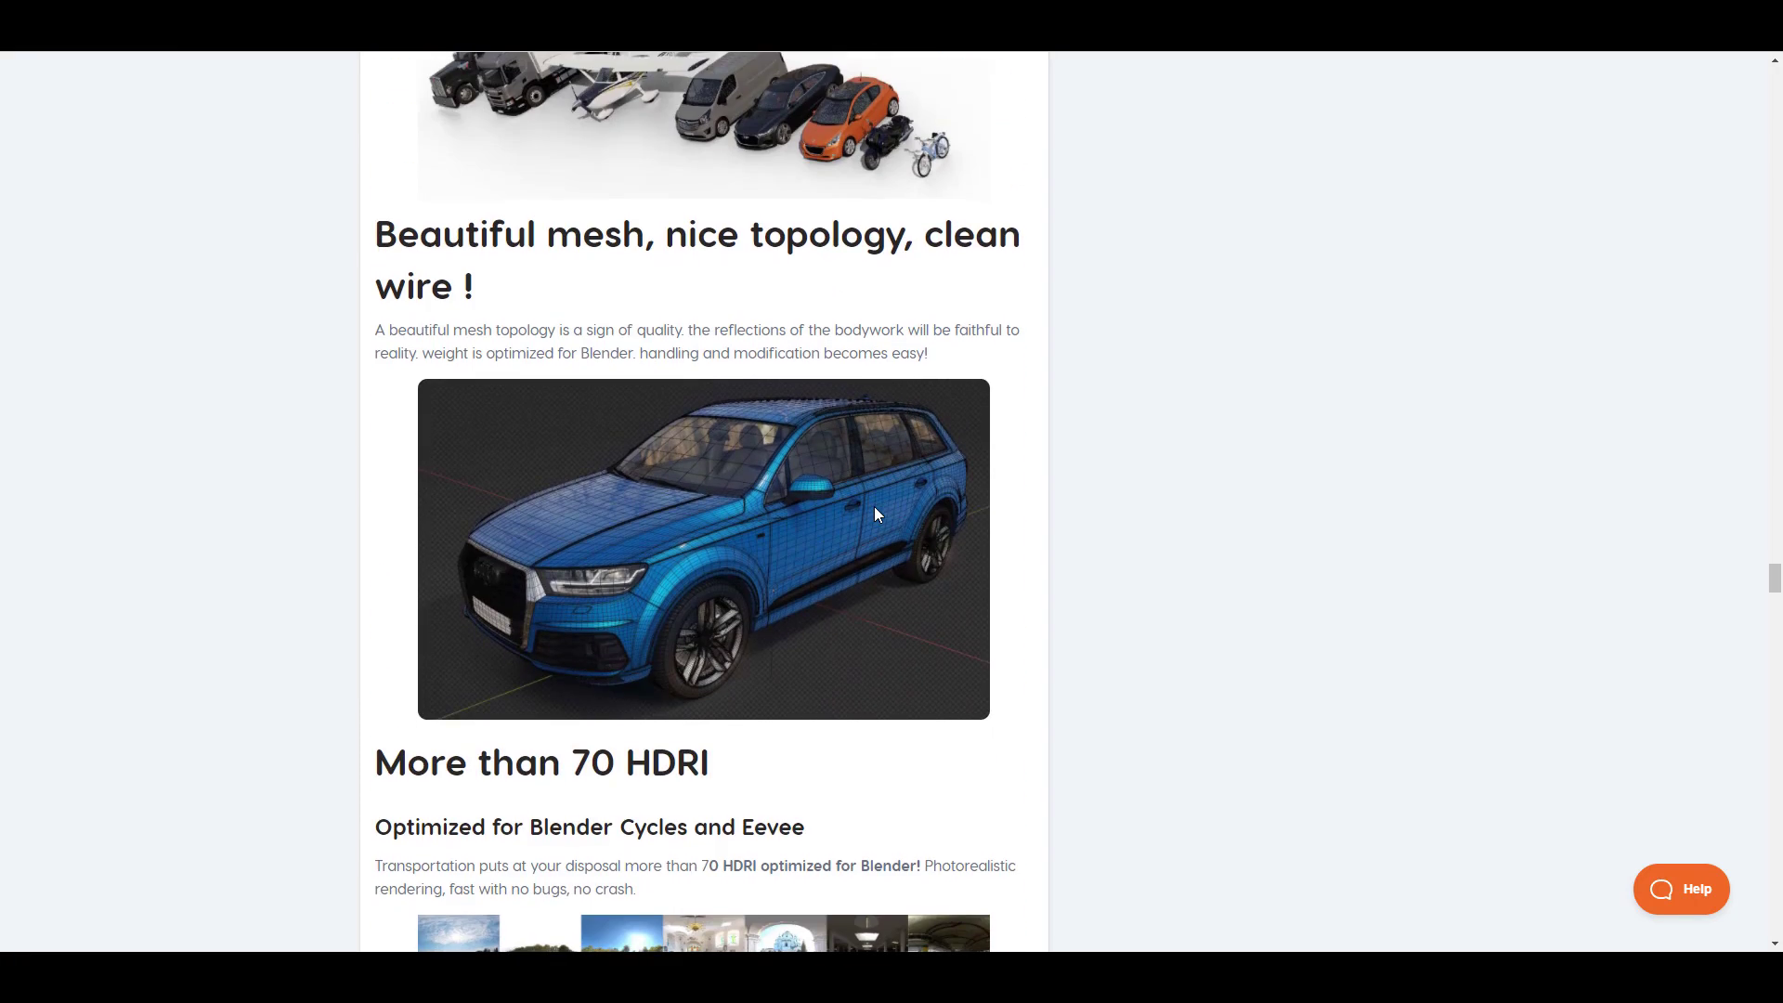
scroll(876, 513, "down", 8)
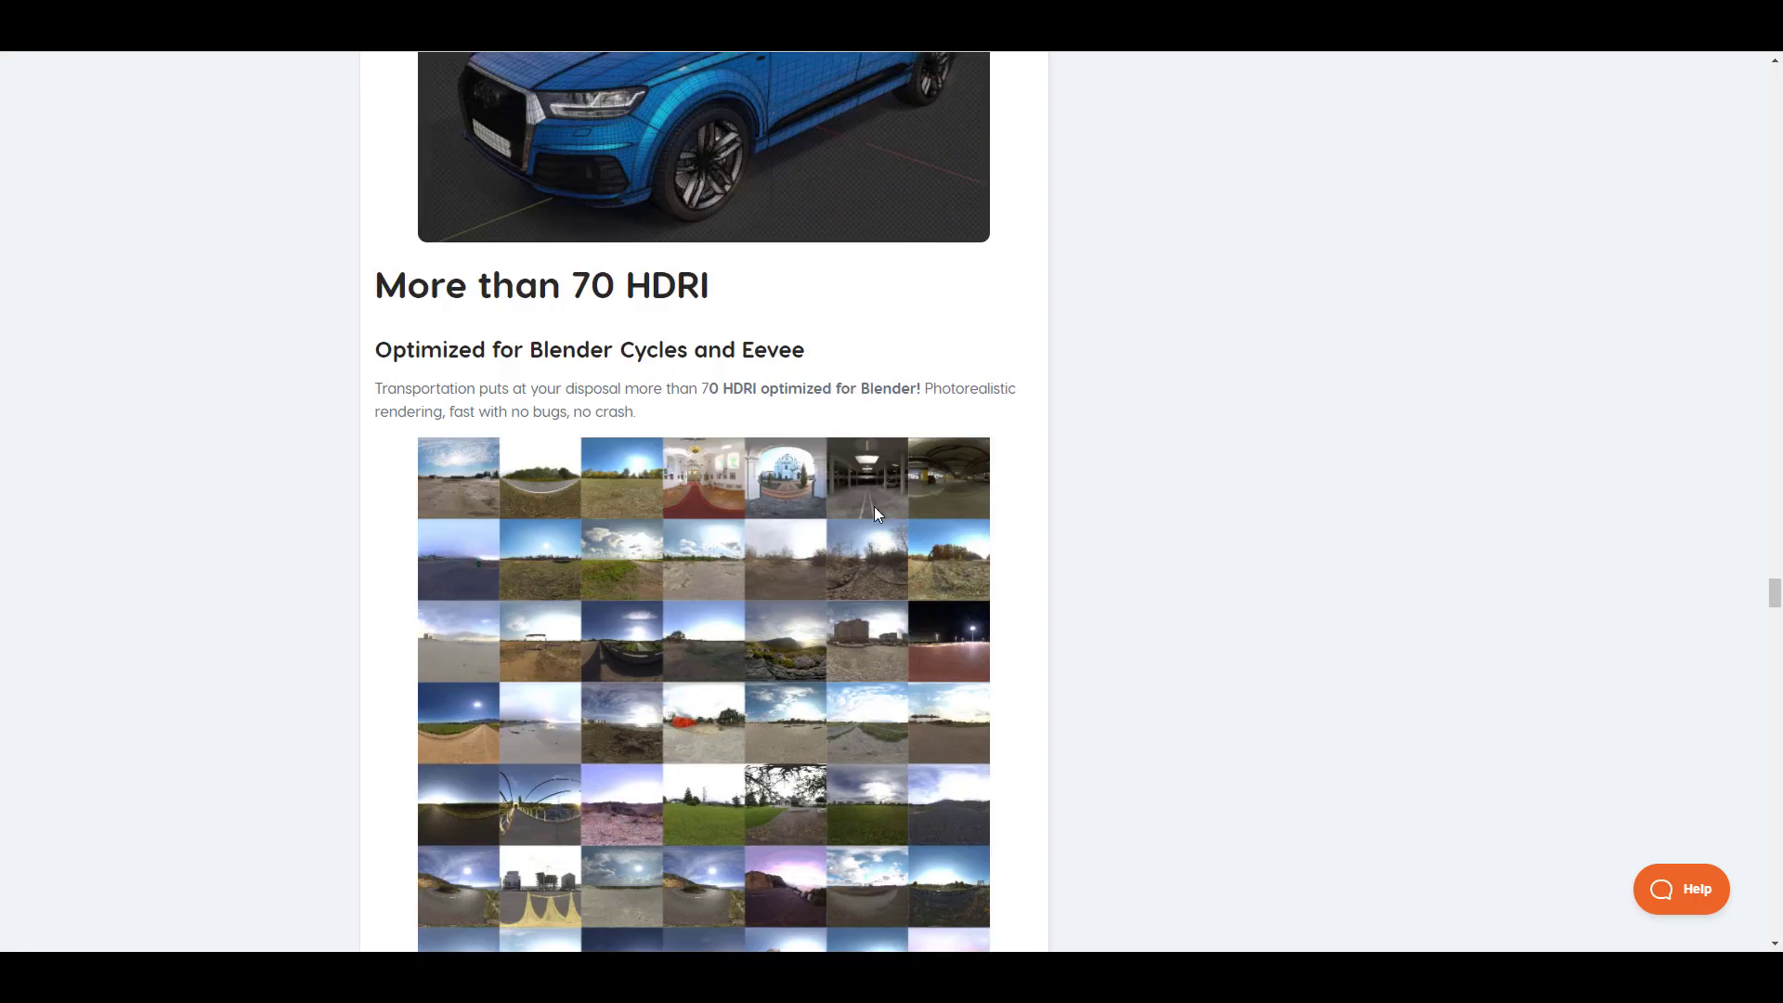
Step: Scroll back up to the rig's Steering Wheels, Spinning Wheels and Ground Detection demos
scroll(876, 513, "up", 13)
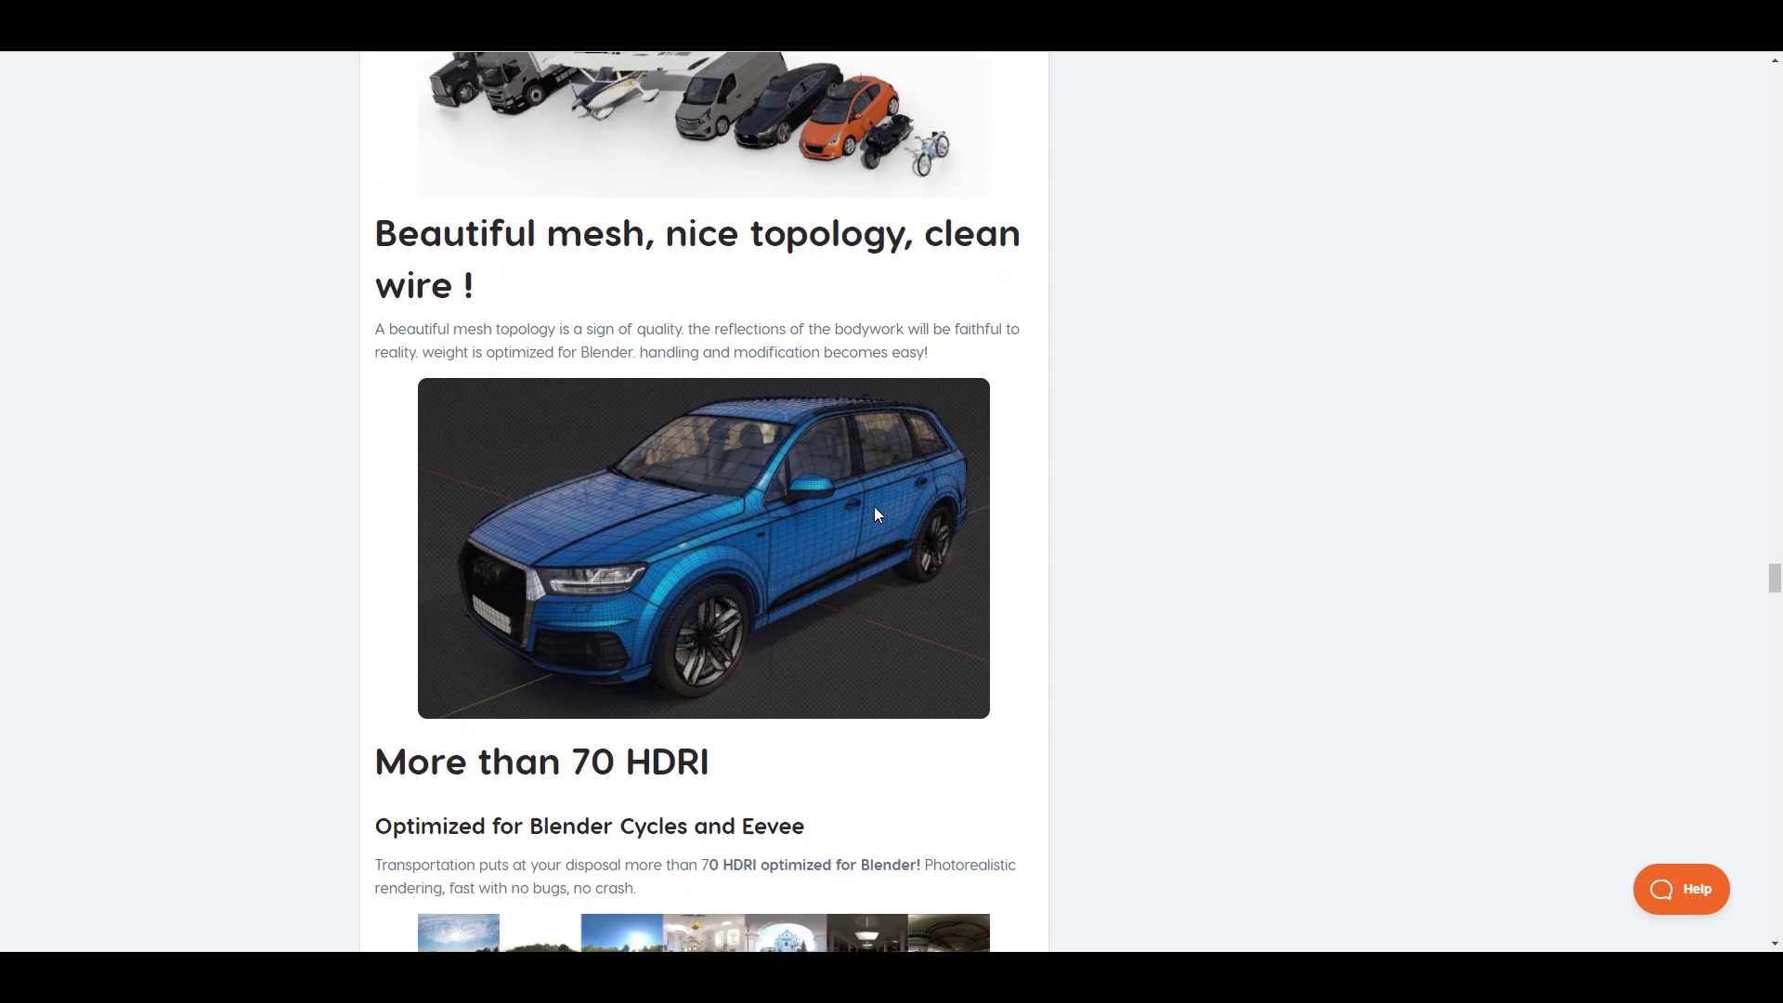
scroll(877, 515, "up", 8)
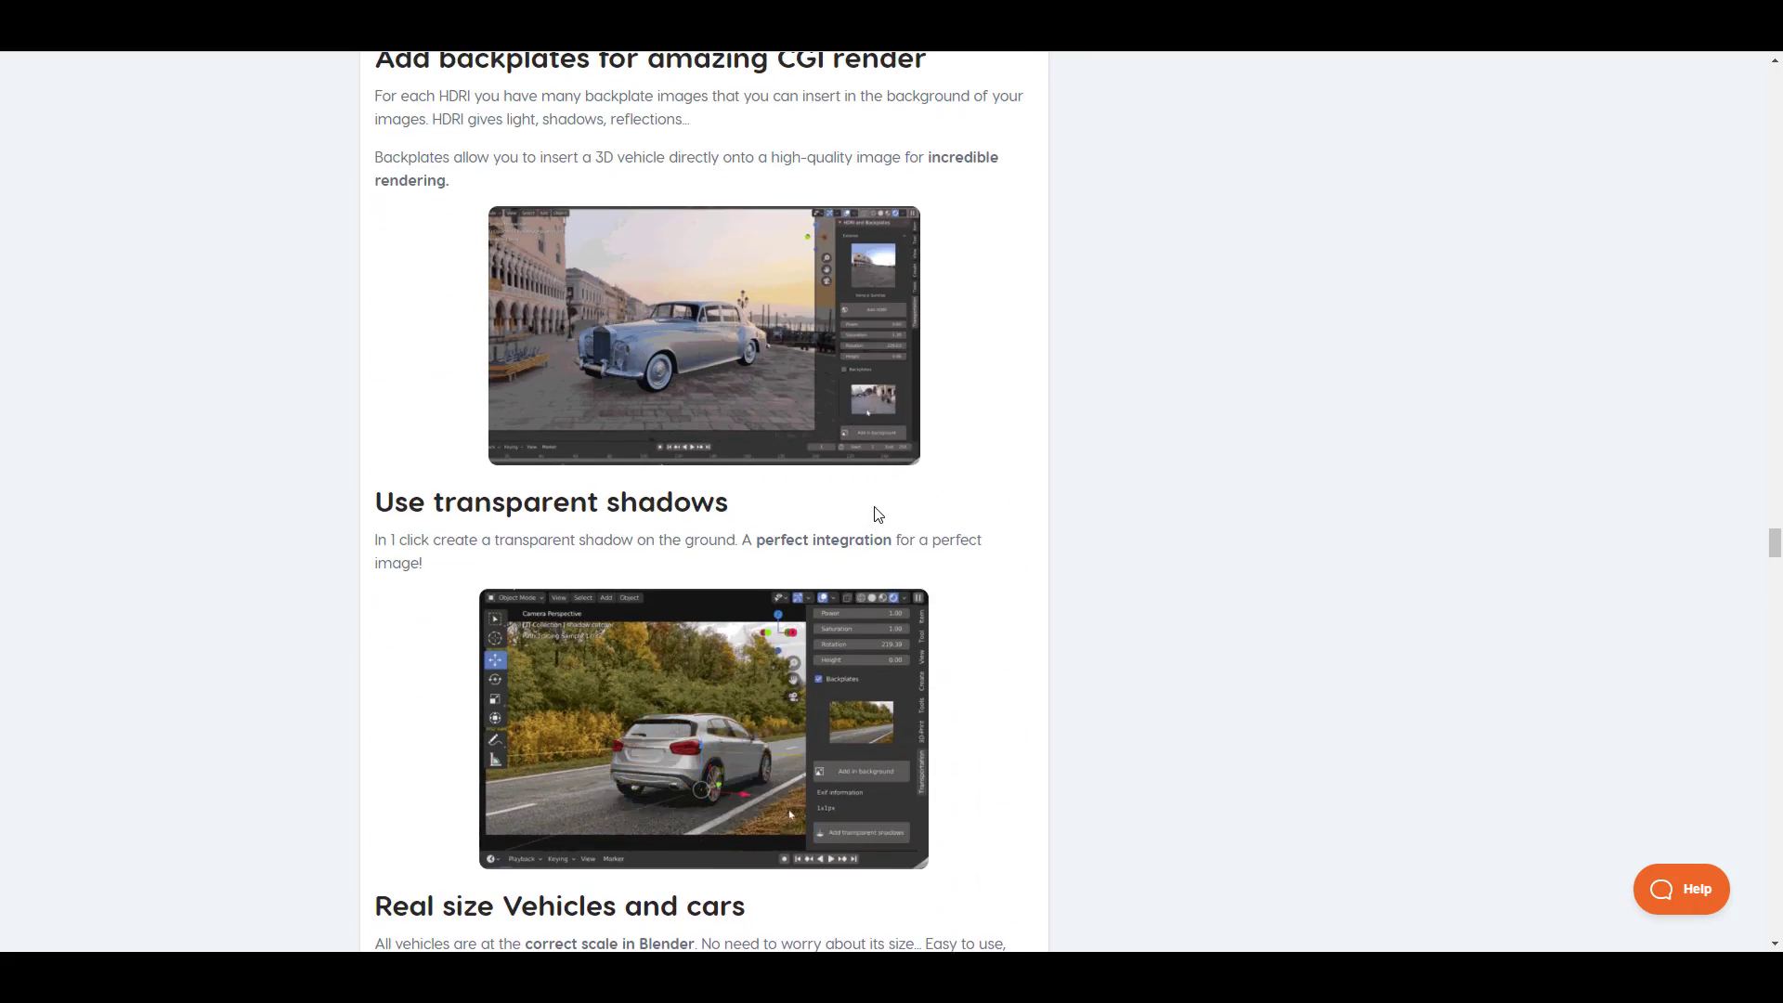
scroll(878, 515, "up", 17)
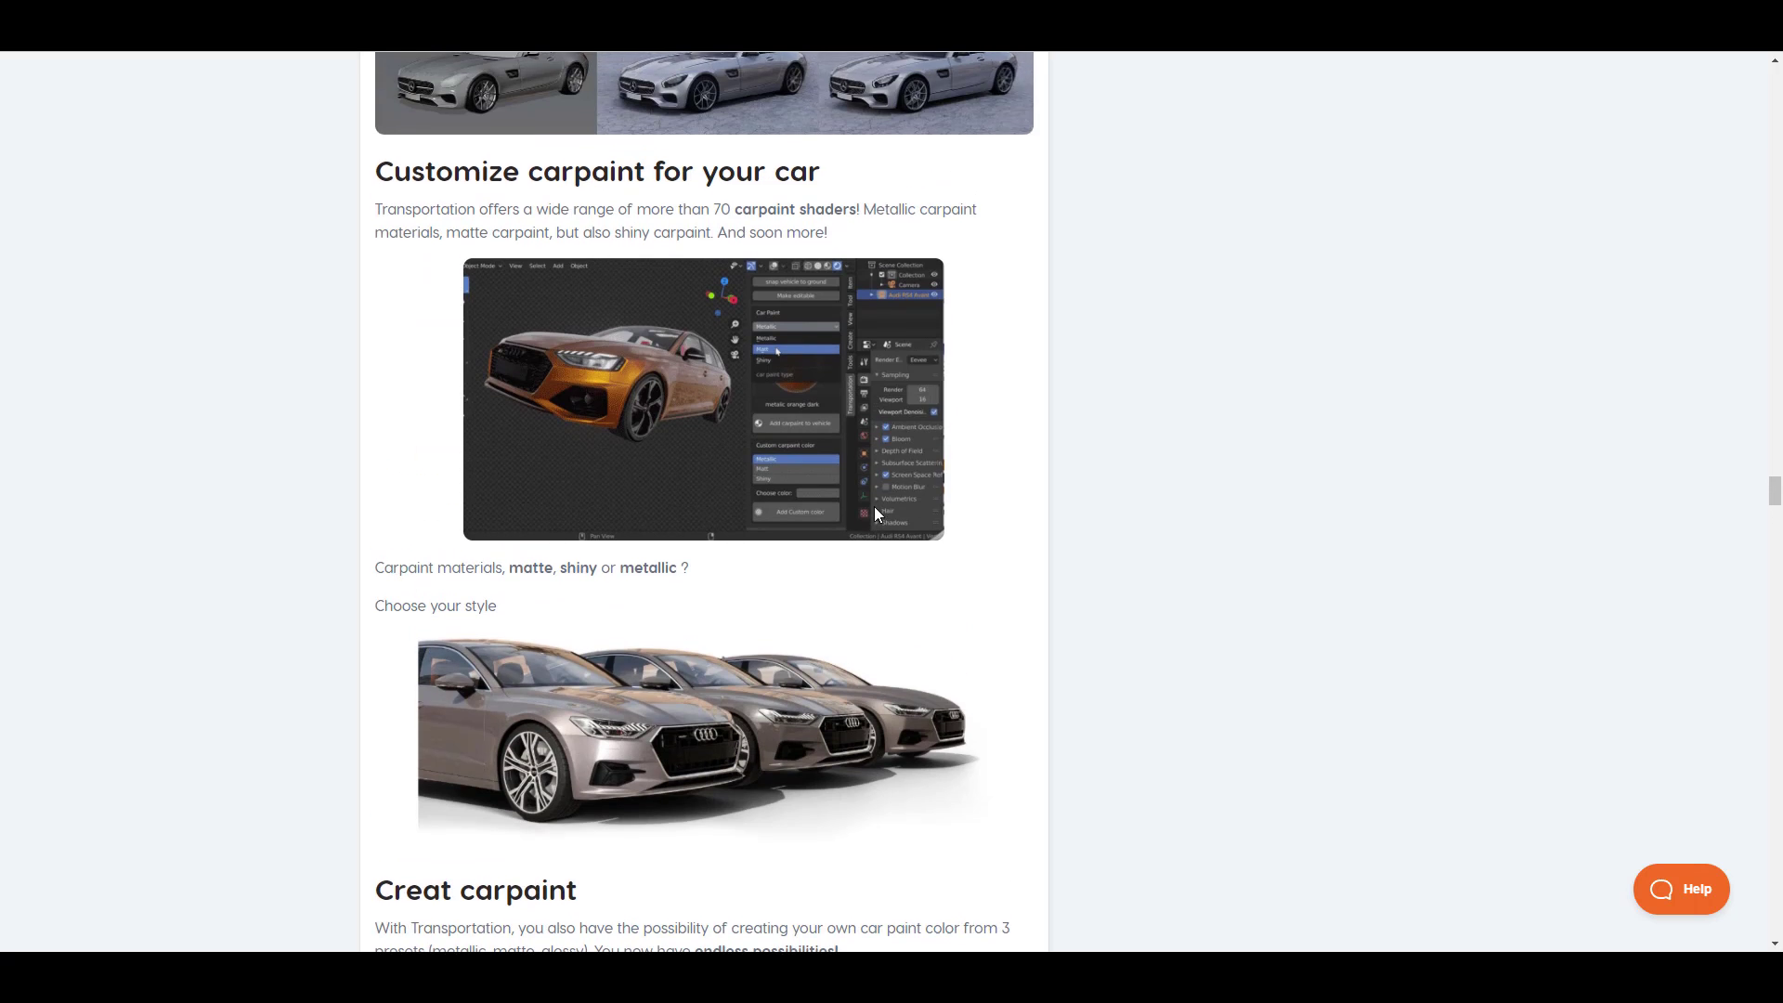
scroll(876, 514, "up", 8)
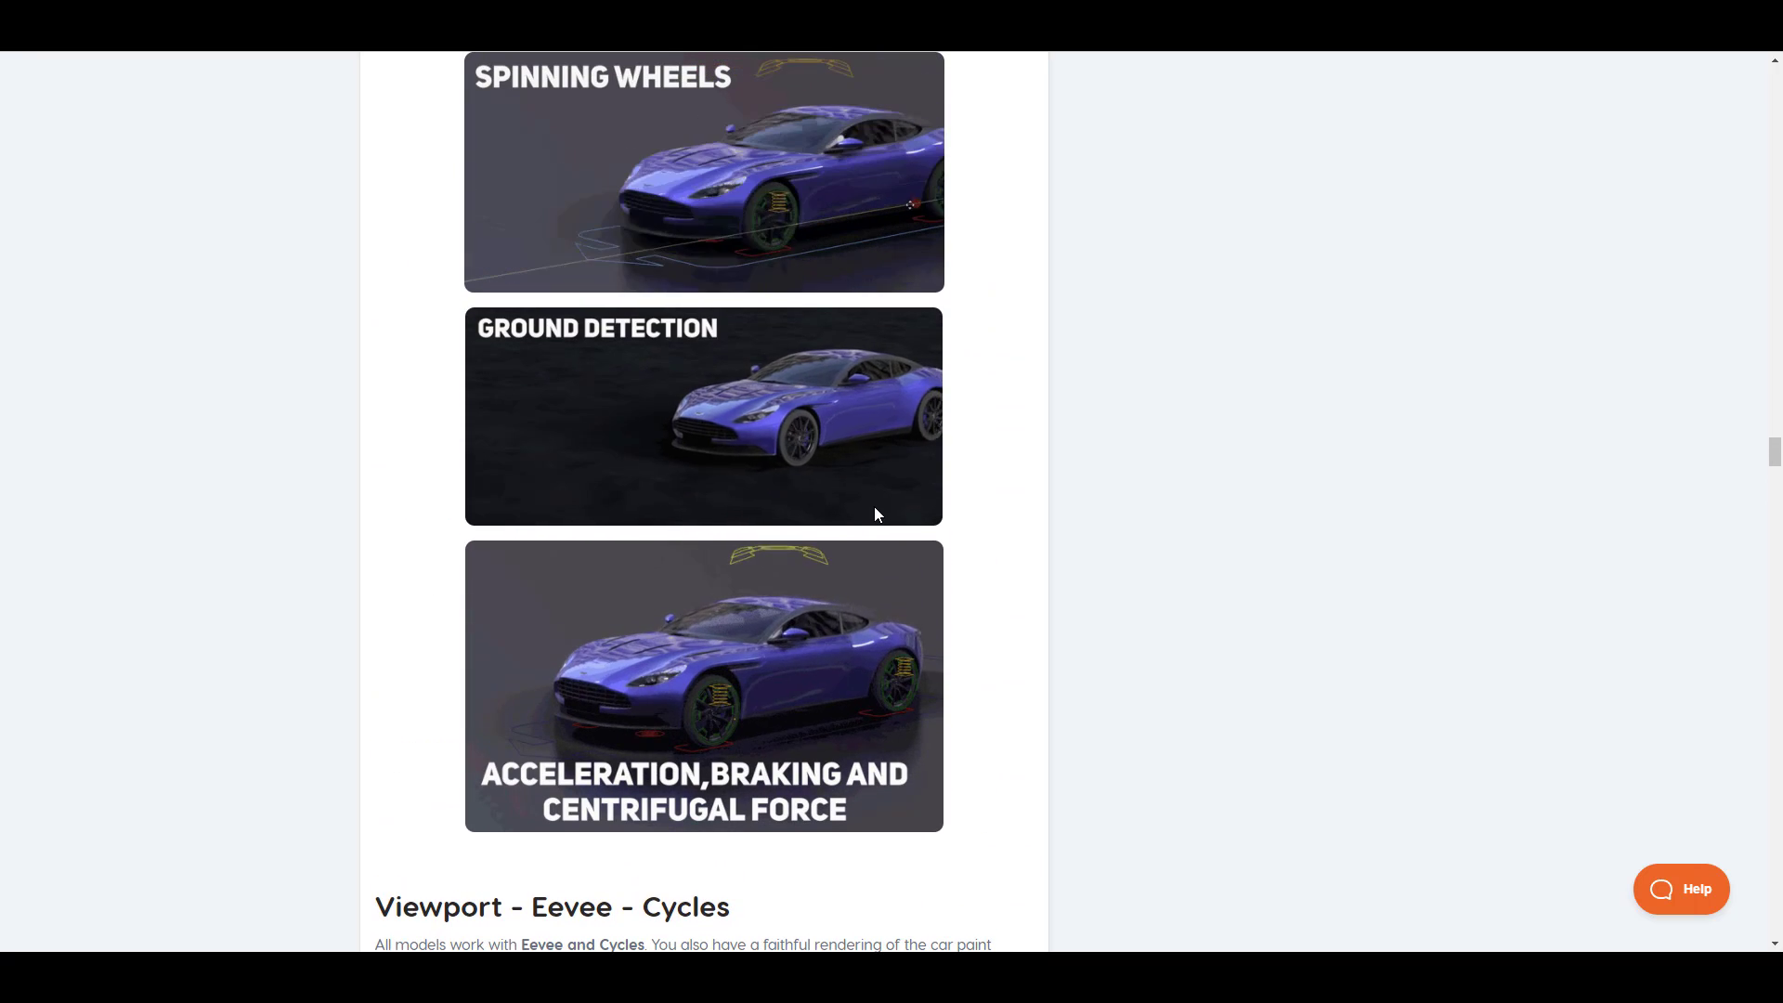
scroll(876, 514, "up", 7)
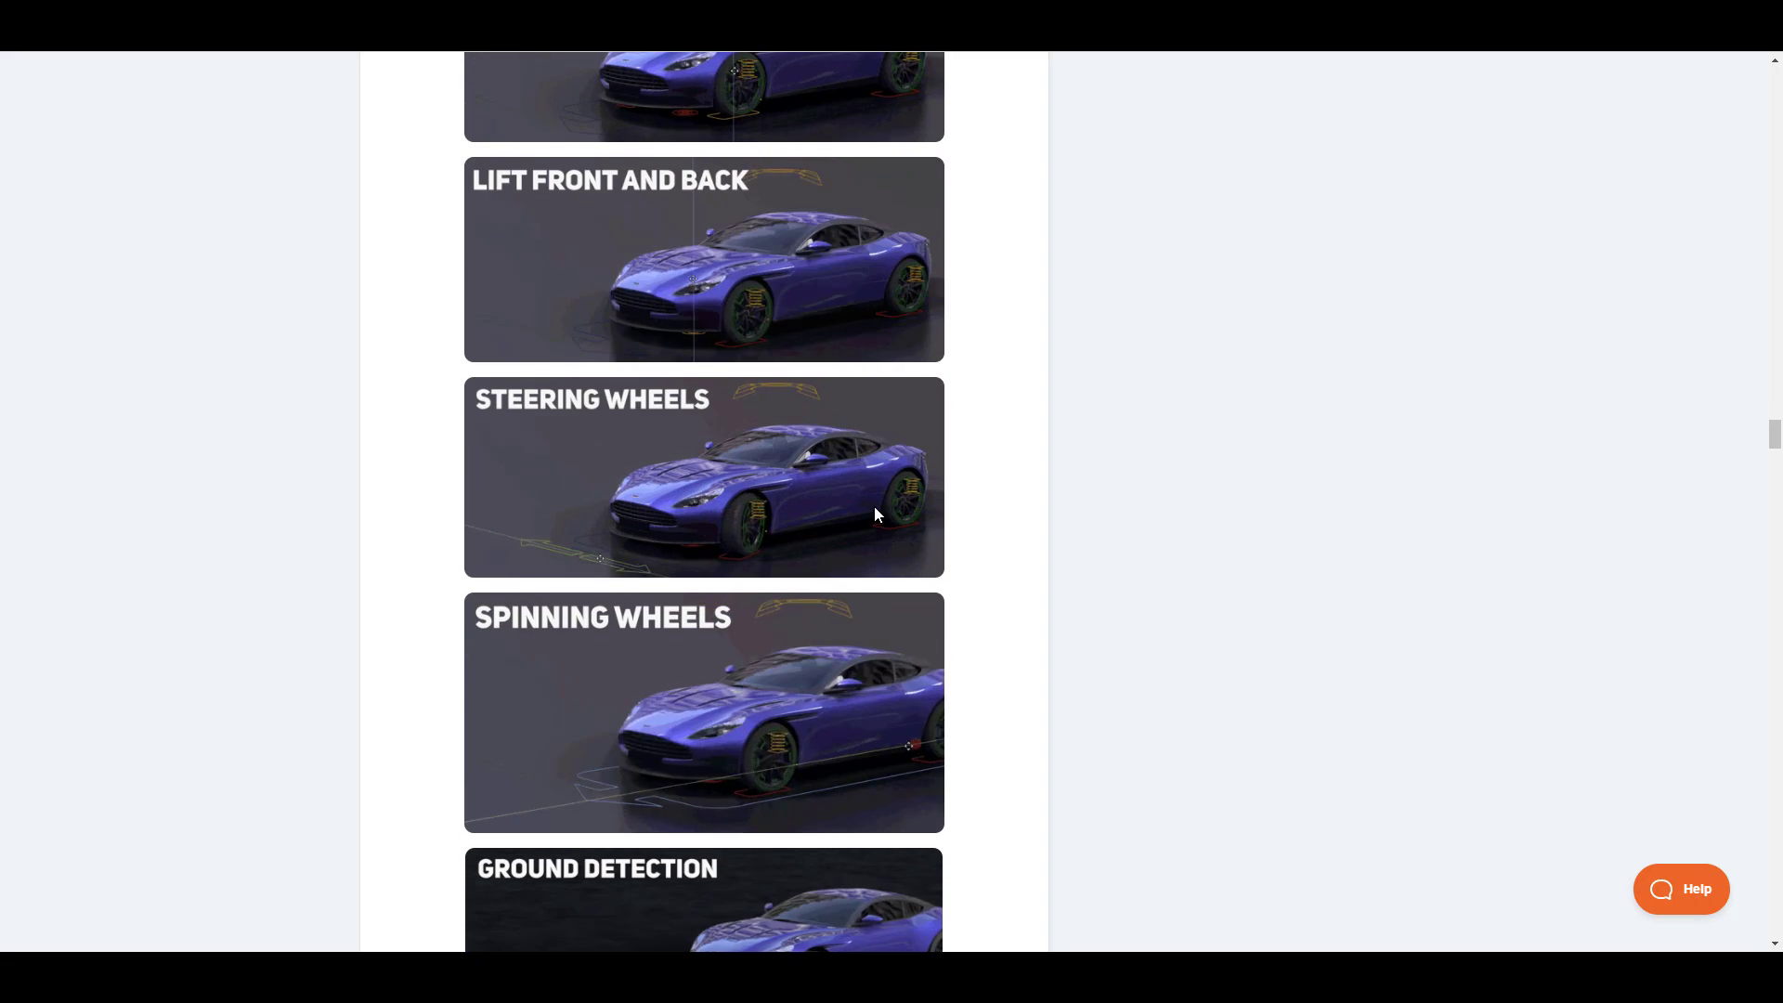